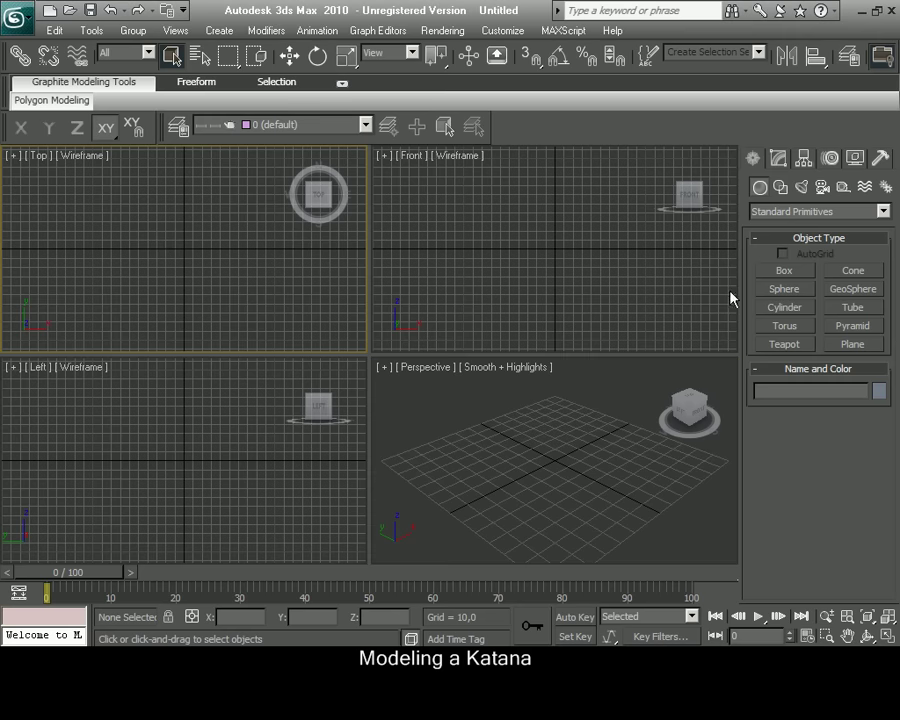
Draw a flat grey cylinder with 8 sides and 1 height segment, showing edged faces.
click(785, 307)
drag(182, 249, 204, 300)
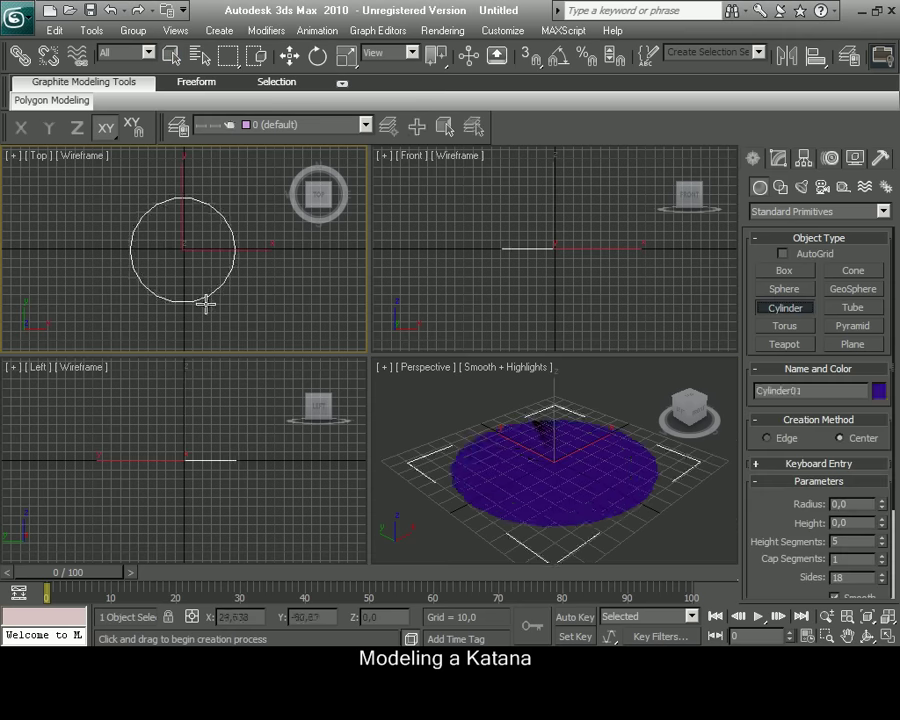
click(878, 390)
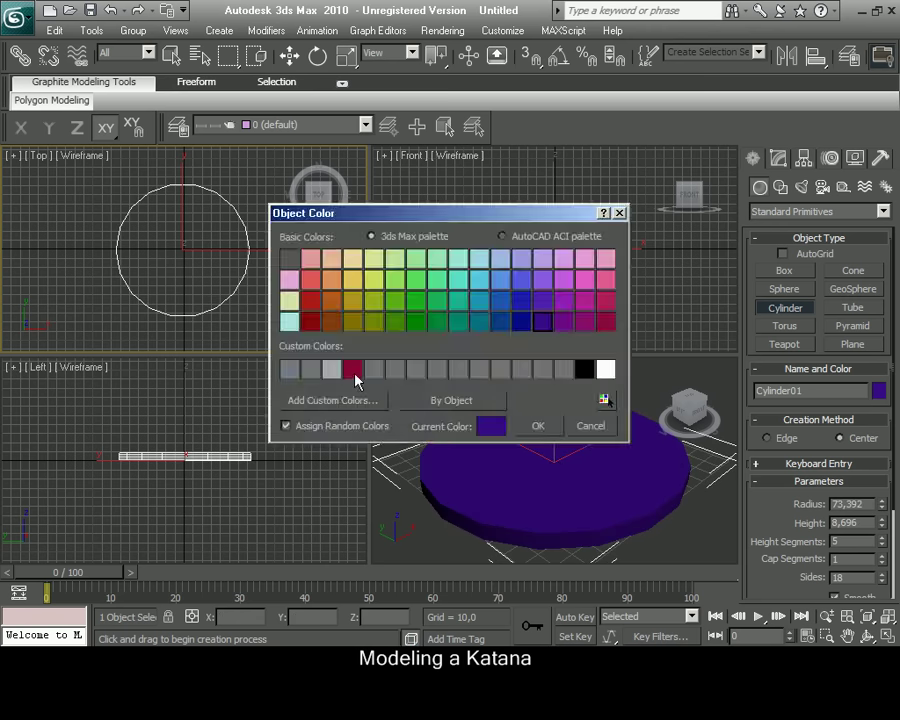
click(354, 372)
click(525, 427)
key(F4)
right_click(661, 504)
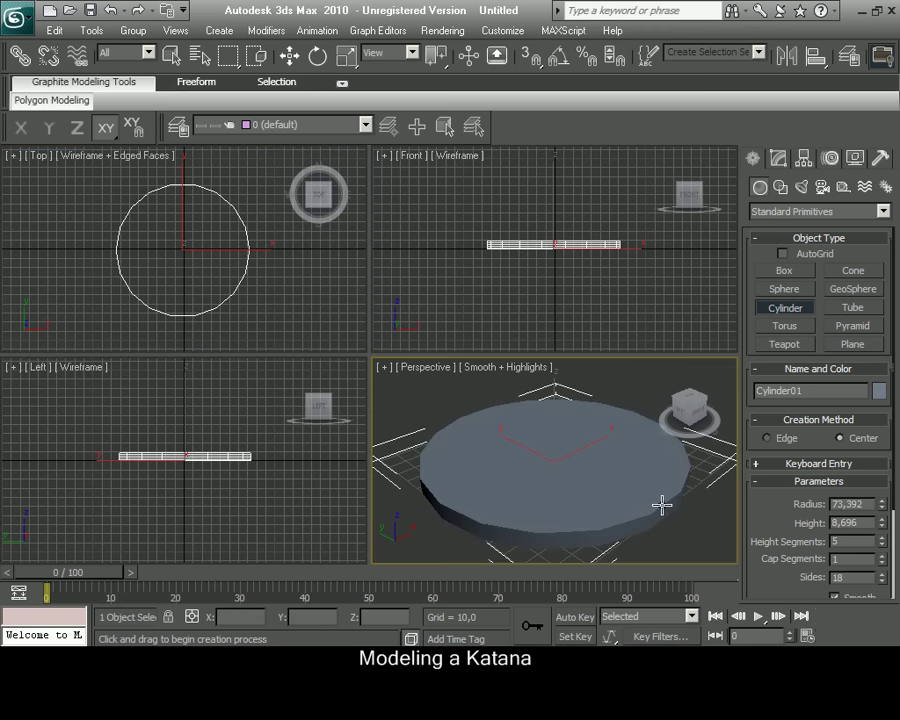
key(F4)
drag(882, 541, 884, 553)
text(8)
key(Return)
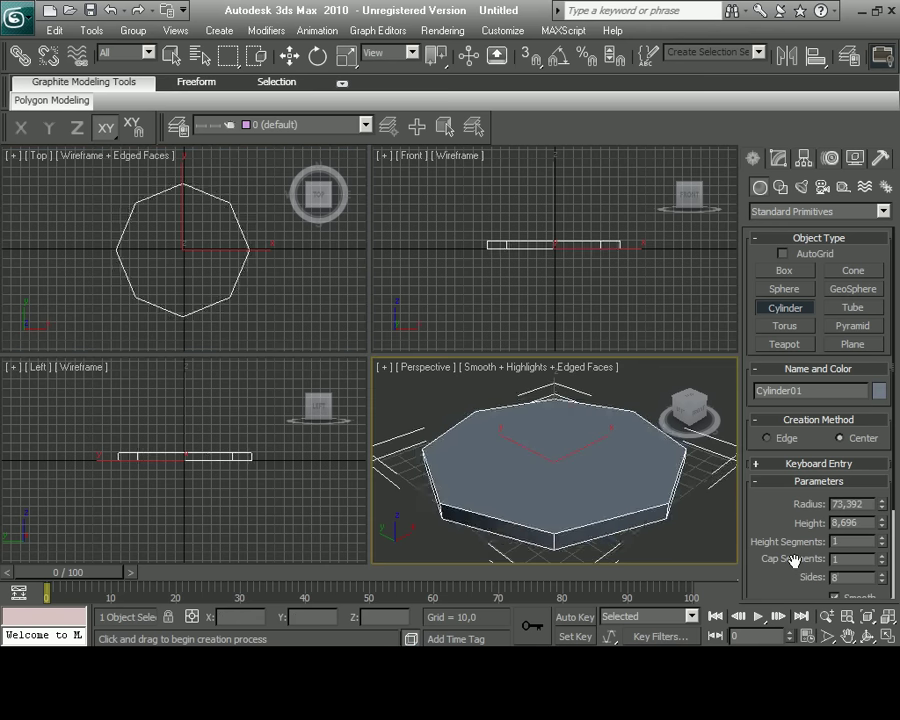
Rotate the octagon, scale it down to about 87%, and convert it to Editable Poly.
key(e)
click(217, 281)
drag(230, 295, 251, 276)
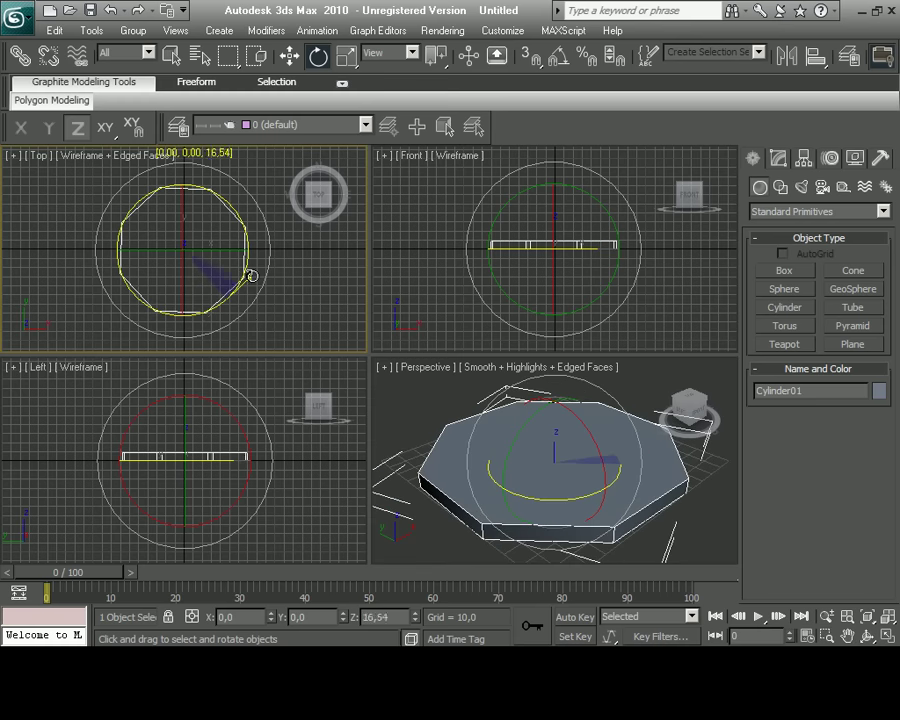
key(alt+w)
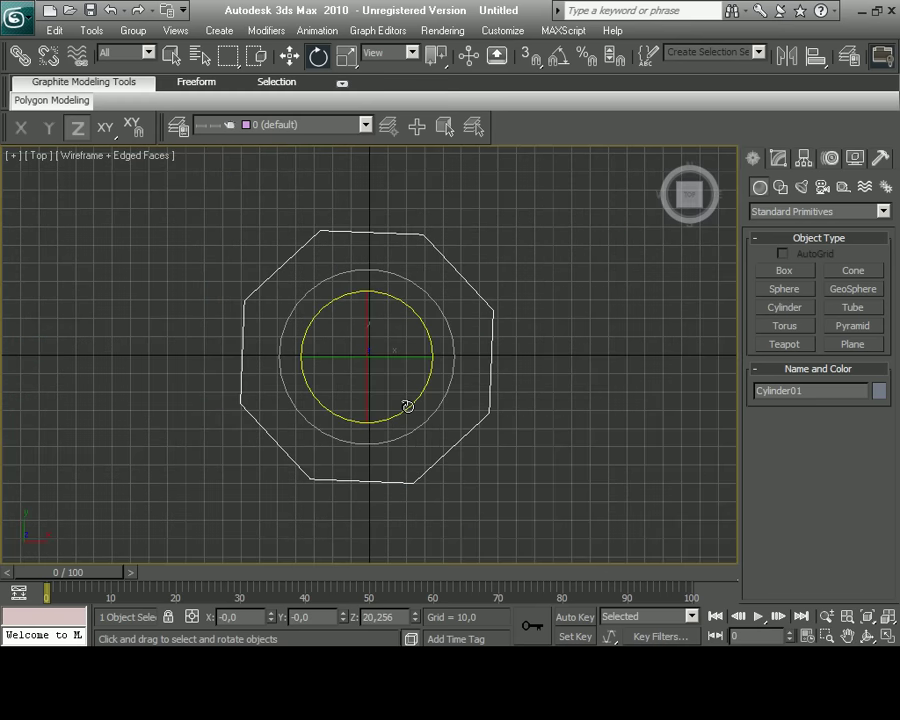
drag(407, 406, 418, 400)
key(r)
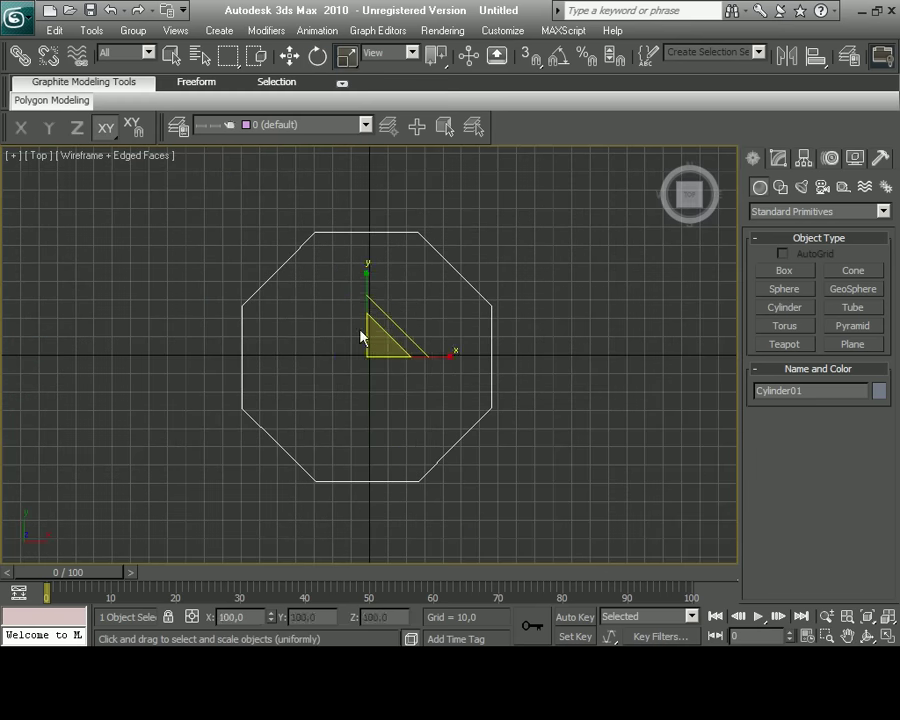
drag(362, 337, 370, 349)
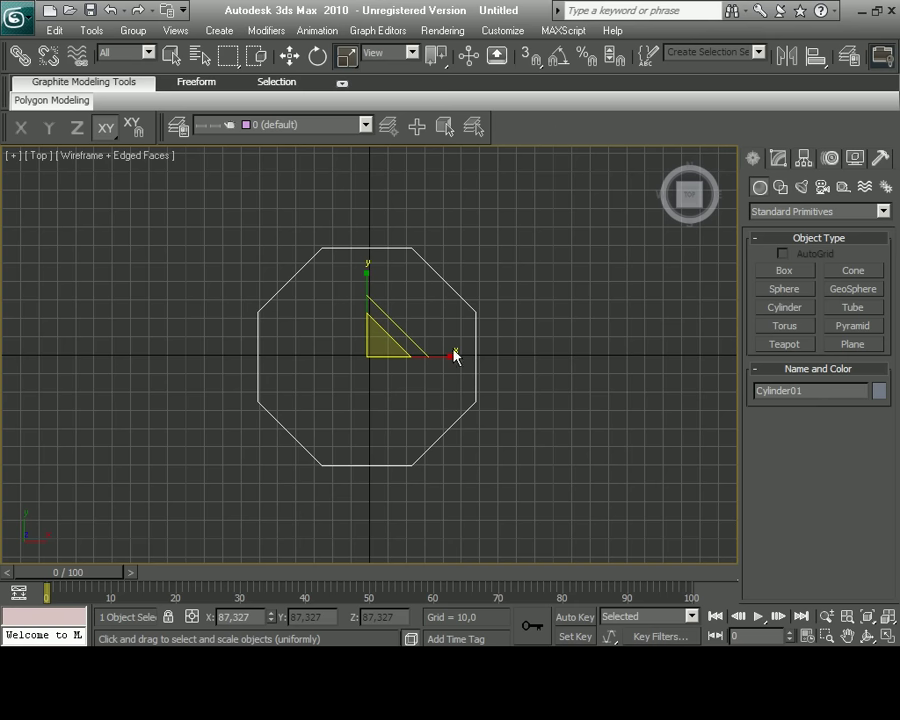
right_click(342, 358)
click(570, 532)
Select the cylinder's top face in Polygon mode and inset it inward once.
click(836, 405)
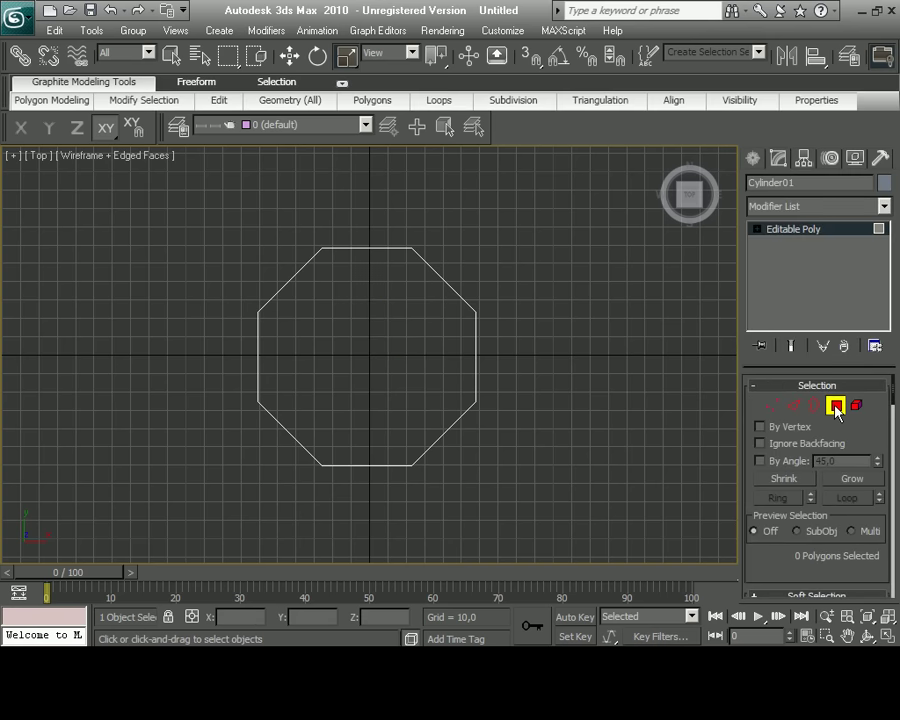
click(332, 327)
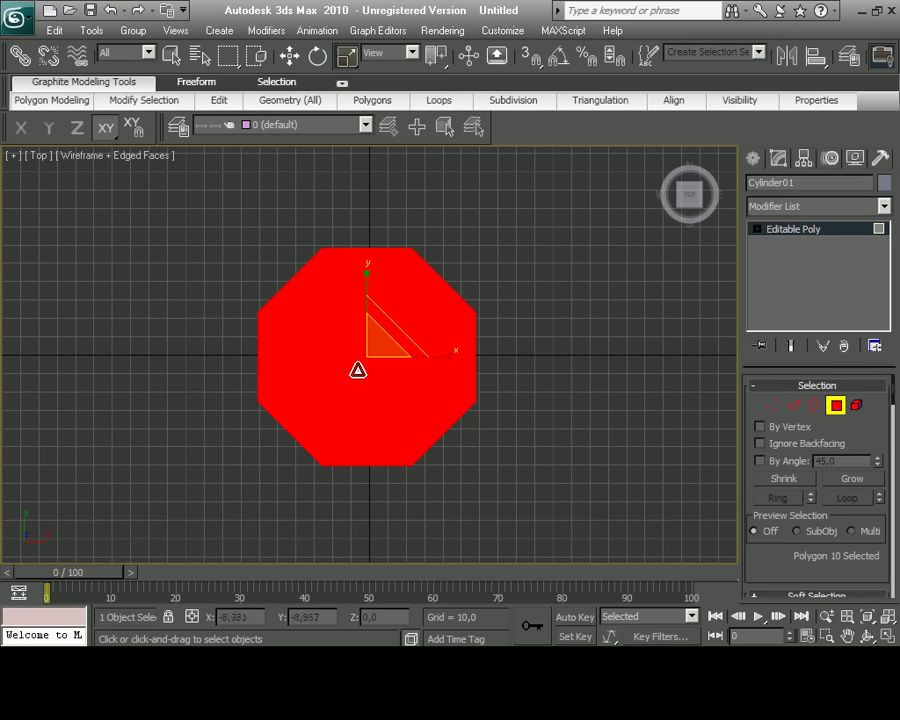
right_click(357, 370)
click(326, 456)
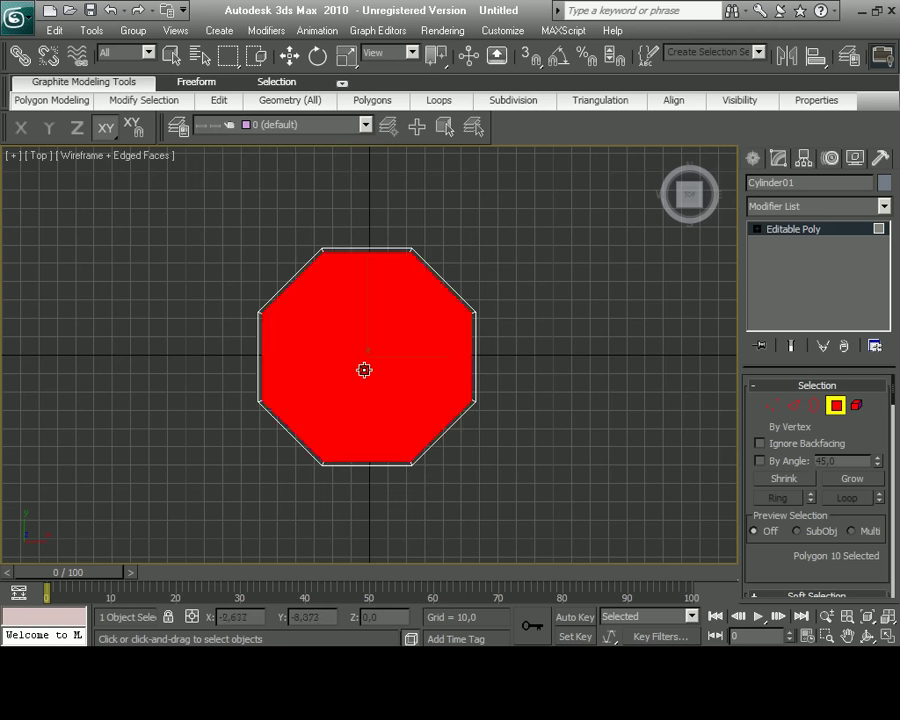
drag(363, 368, 362, 384)
Inset the top face a second time to create another concentric octagonal ring.
click(887, 637)
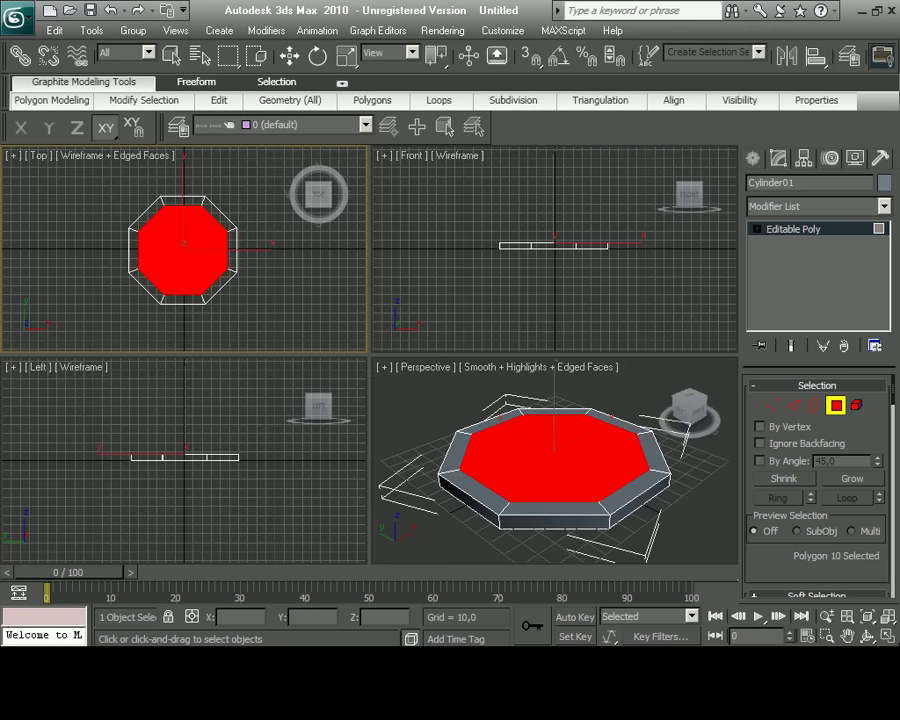
click(887, 637)
scroll(300, 330, up, 3)
right_click(403, 367)
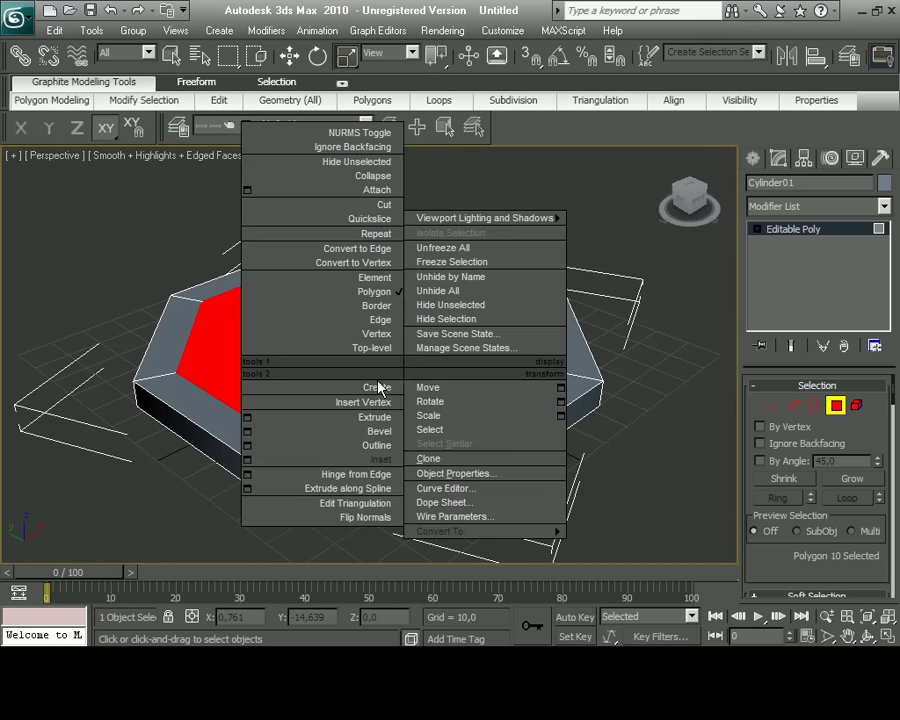
click(378, 388)
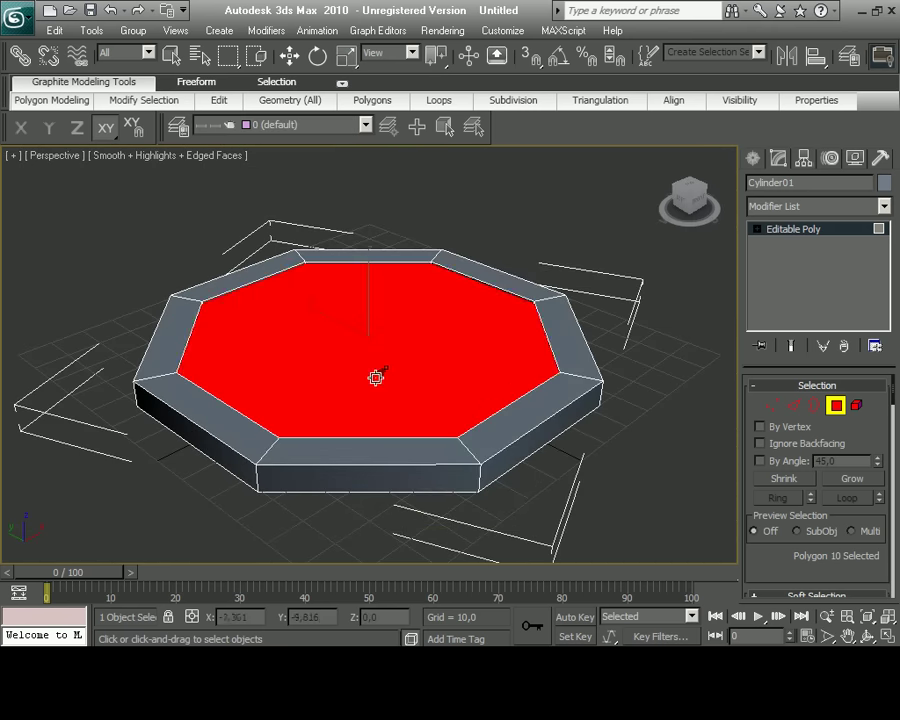
click(887, 637)
click(887, 637)
scroll(400, 395, up, 2)
scroll(321, 418, up, 2)
middle_drag(321, 418, 342, 418)
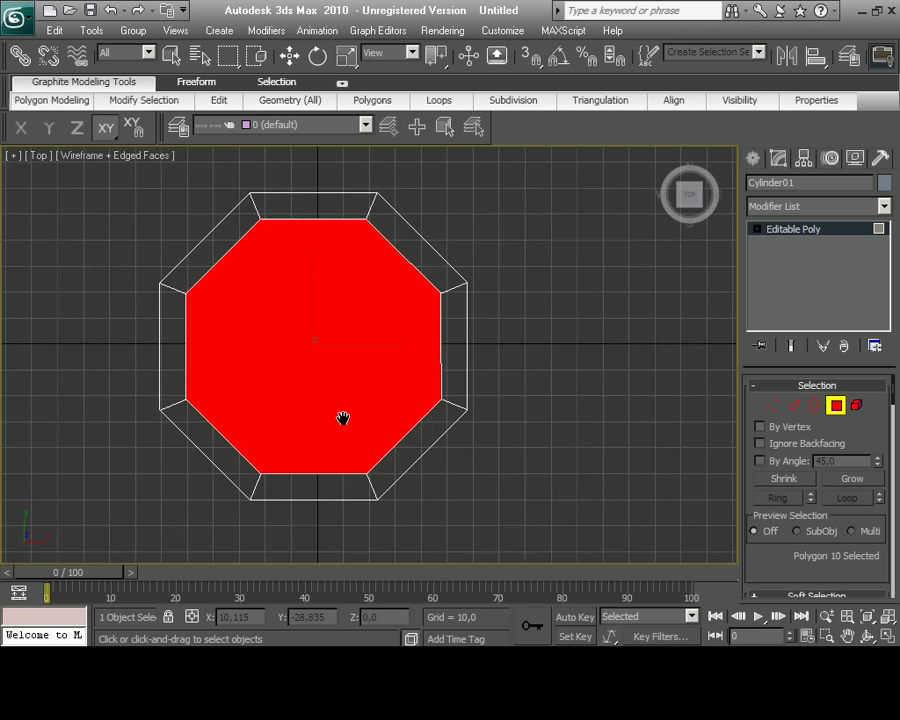
drag(285, 361, 296, 403)
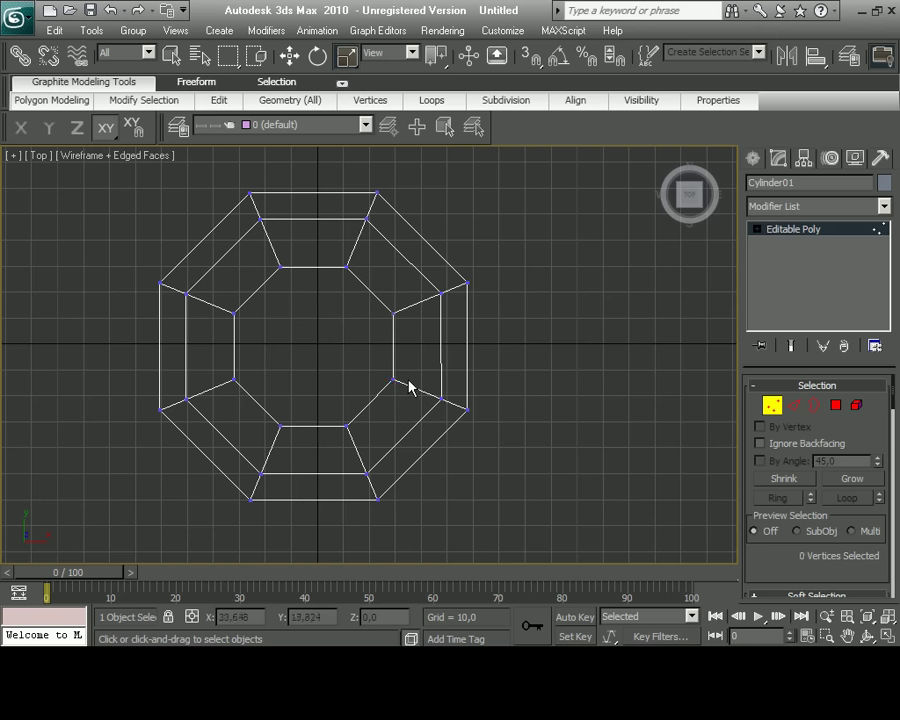
Move the inner vertices along X and stretch the centre face along X into a square.
mouse_move(375, 295)
mouse_down()
mouse_move(408, 384)
mouse_move(403, 346)
mouse_up()
key(w)
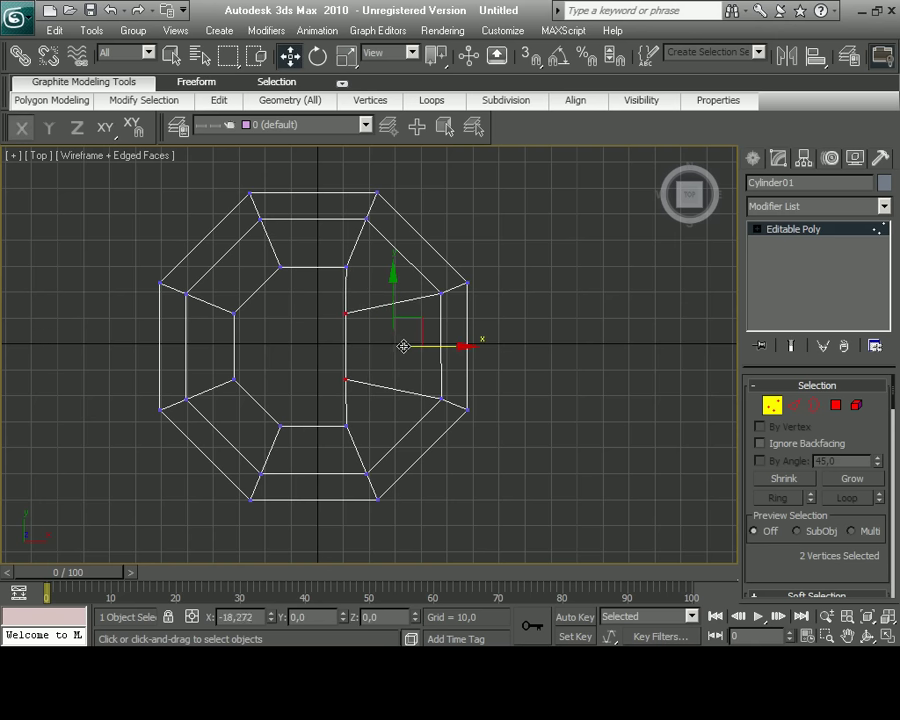
drag(215, 295, 246, 392)
drag(276, 346, 320, 355)
key(4)
key(r)
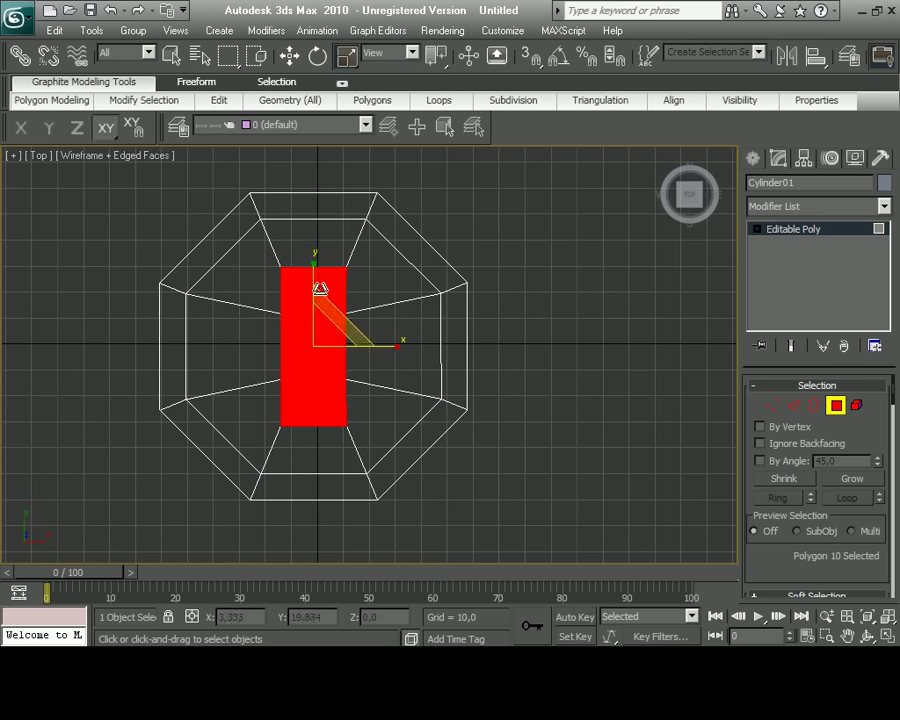
drag(398, 344, 430, 352)
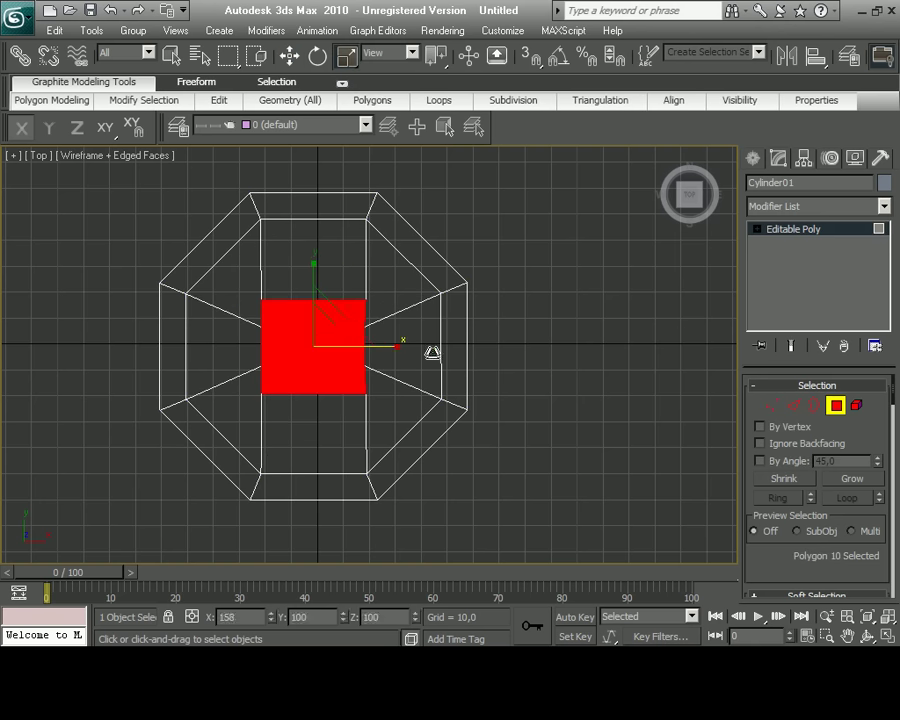
click(534, 402)
Undo a stray vertex edit and reselect the square centre face.
click(772, 406)
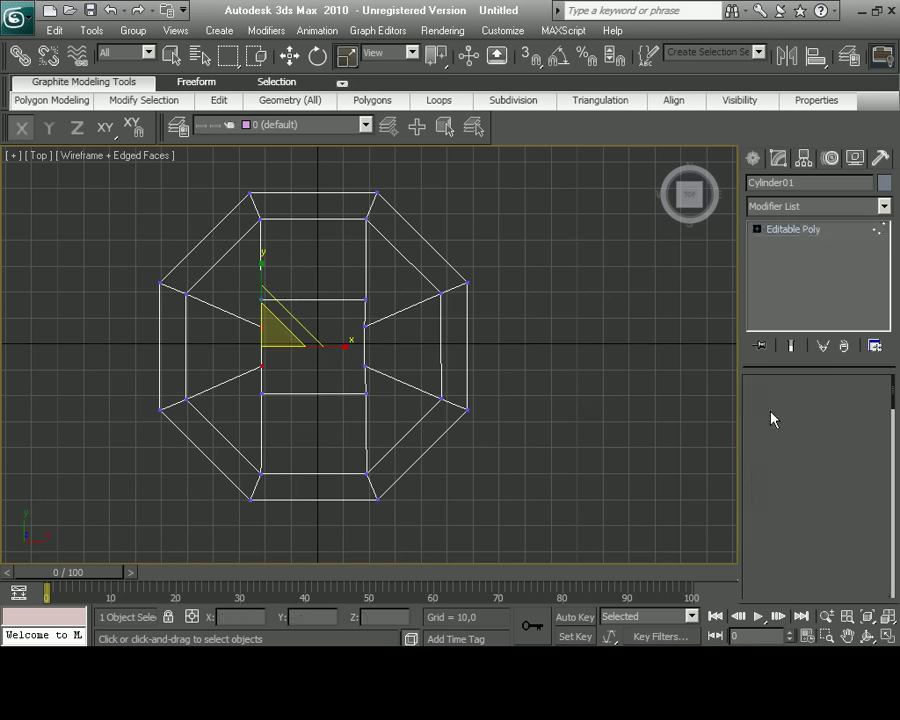
drag(270, 341, 271, 342)
scroll(854, 430, down, 5)
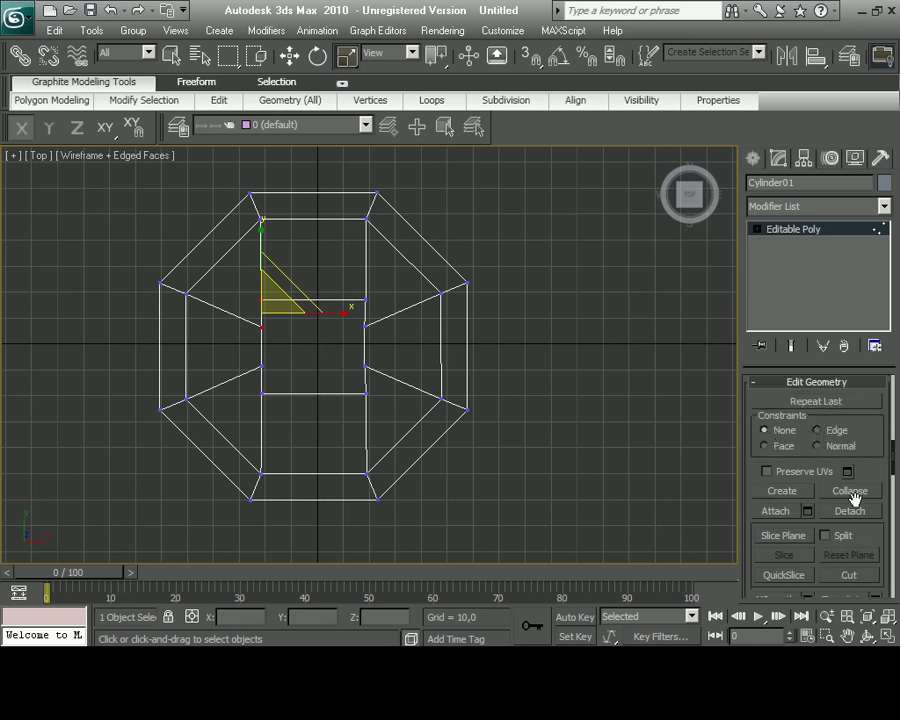
scroll(856, 494, down, 2)
key(ctrl+z)
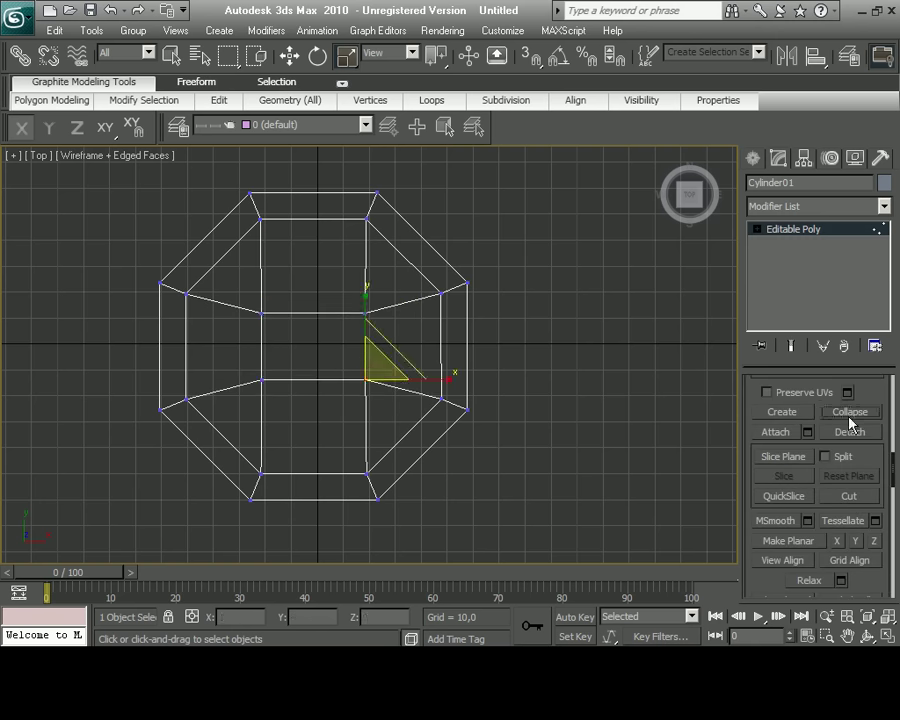
key(4)
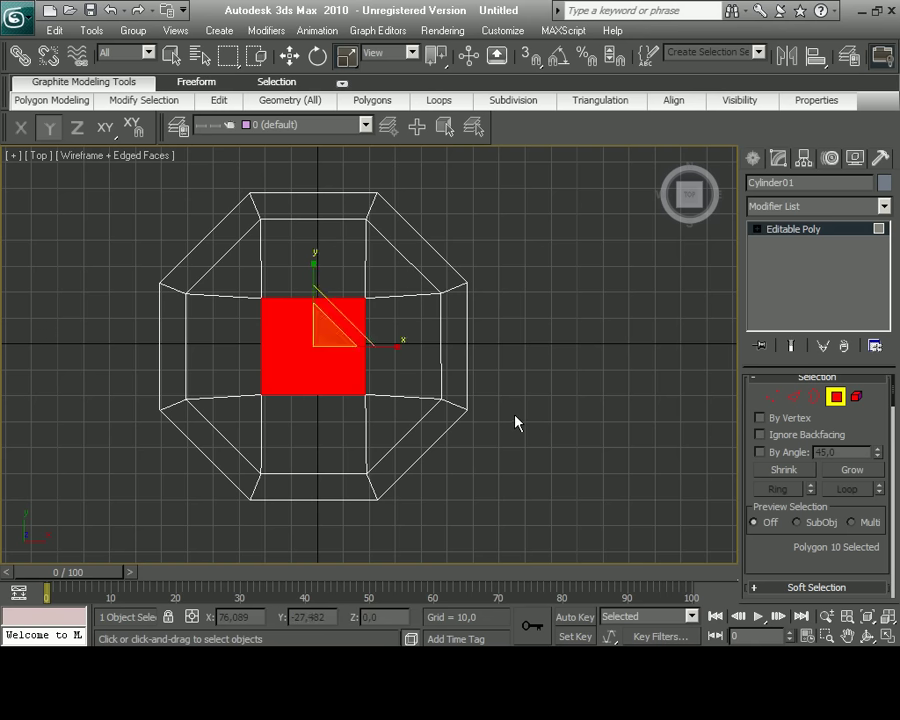
click(515, 421)
click(760, 158)
Draw a small cylinder at the left edge of the square centre face.
click(785, 307)
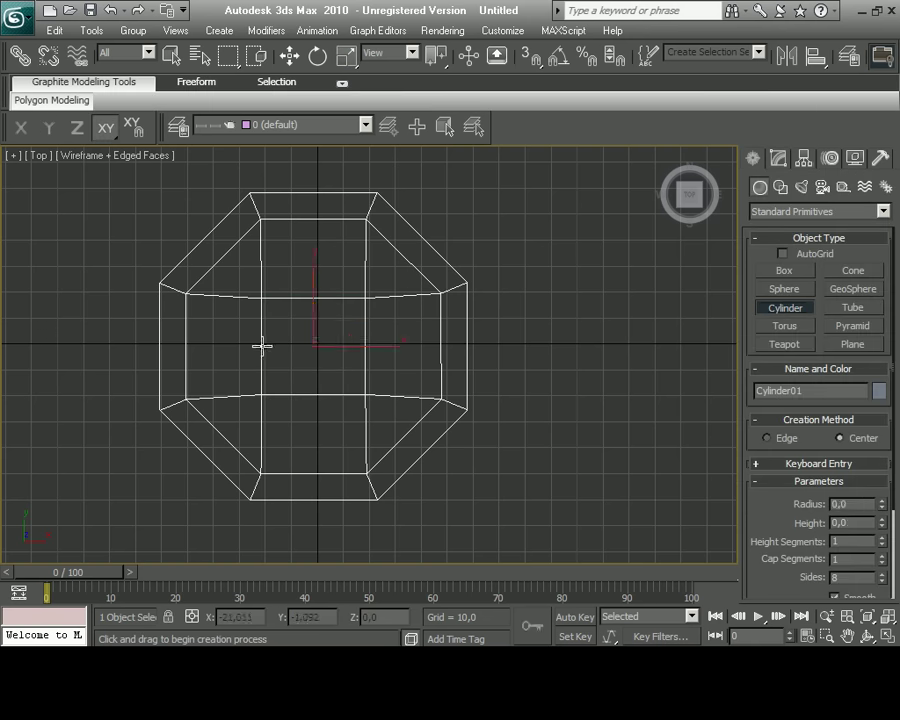
drag(261, 343, 259, 371)
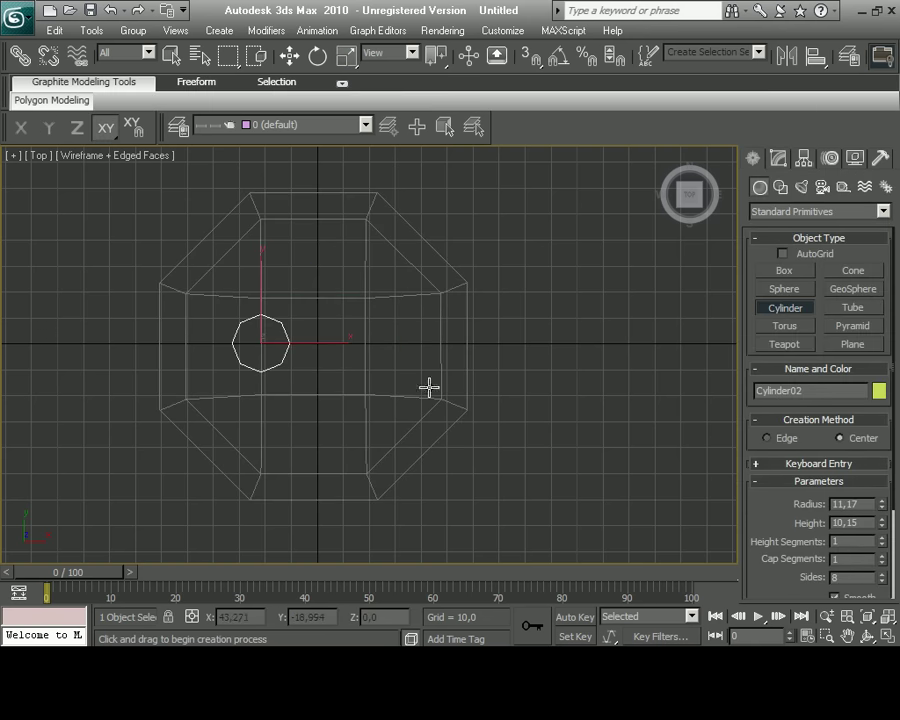
click(887, 637)
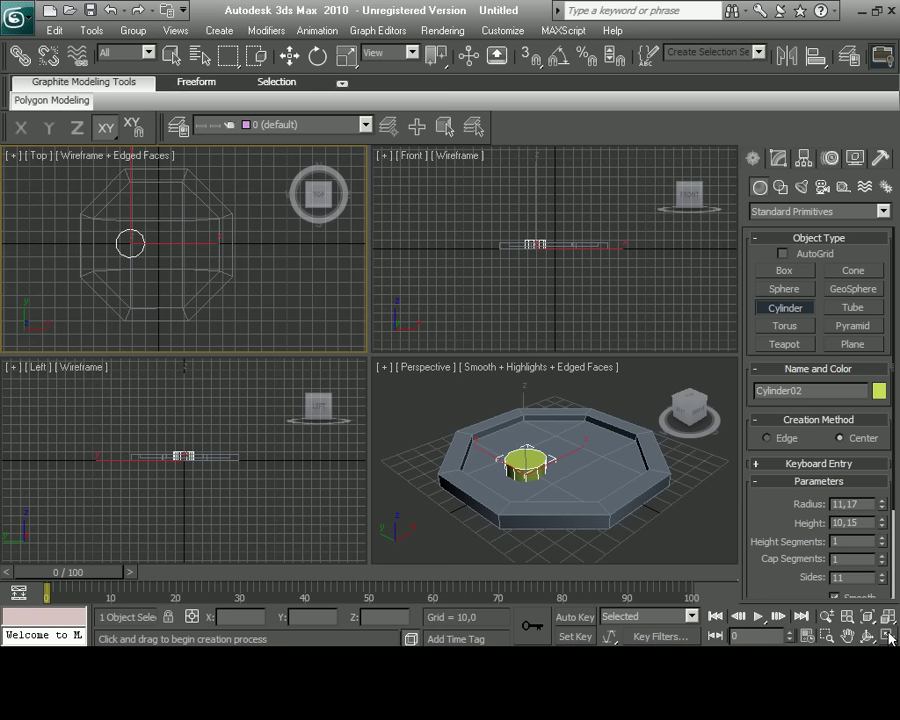
click(887, 637)
scroll(362, 378, up, 5)
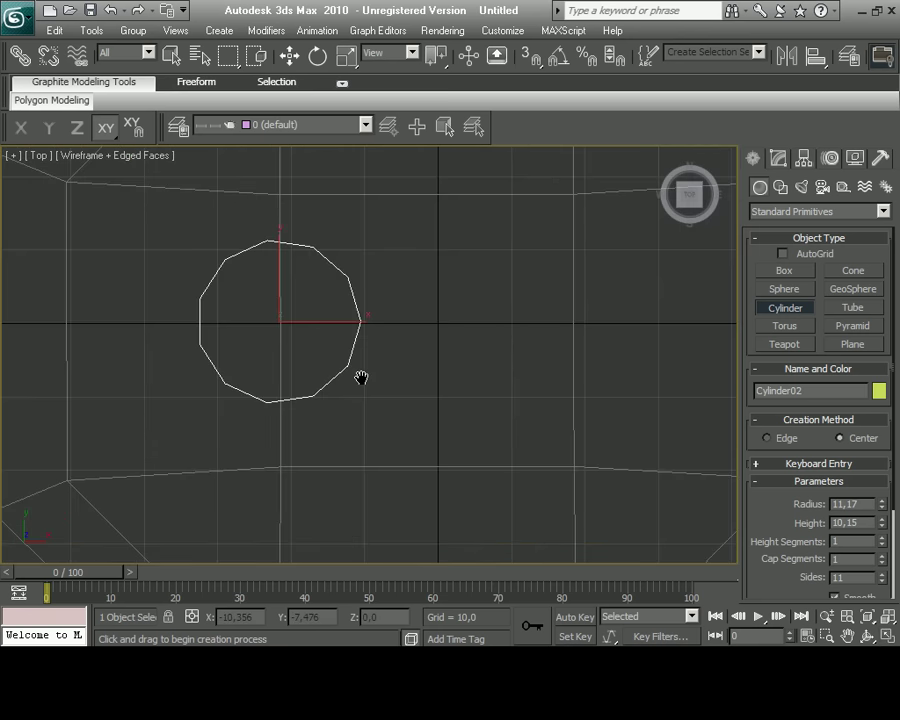
Make an independent copy of the small cylinder and position it below the first.
click(172, 56)
key(ctrl+v)
click(378, 311)
click(398, 392)
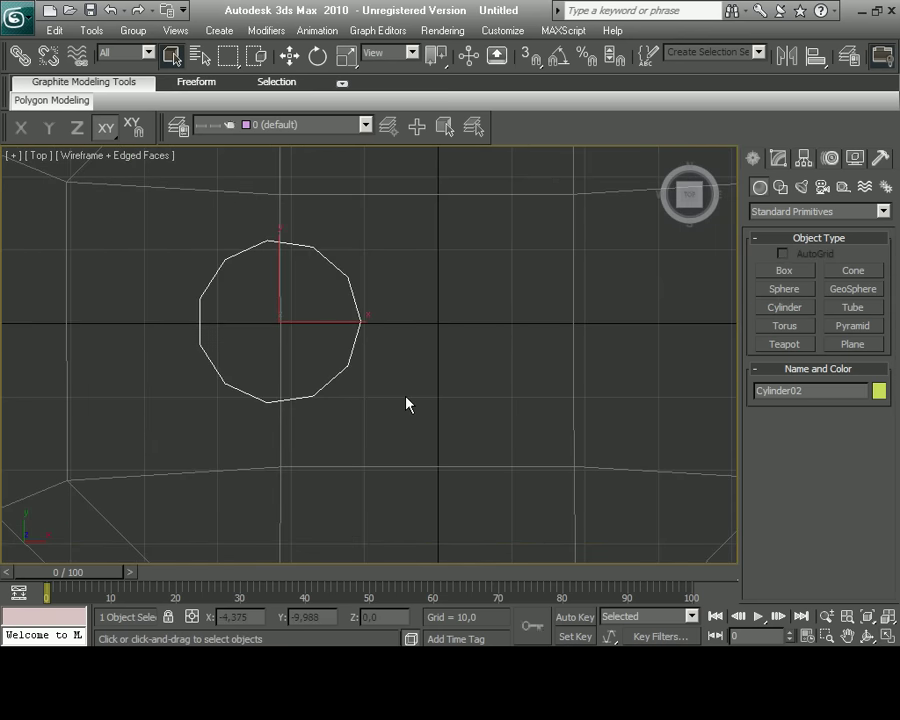
key(w)
mouse_move(297, 312)
mouse_down()
mouse_move(326, 415)
mouse_move(321, 476)
mouse_up()
key(r)
key(w)
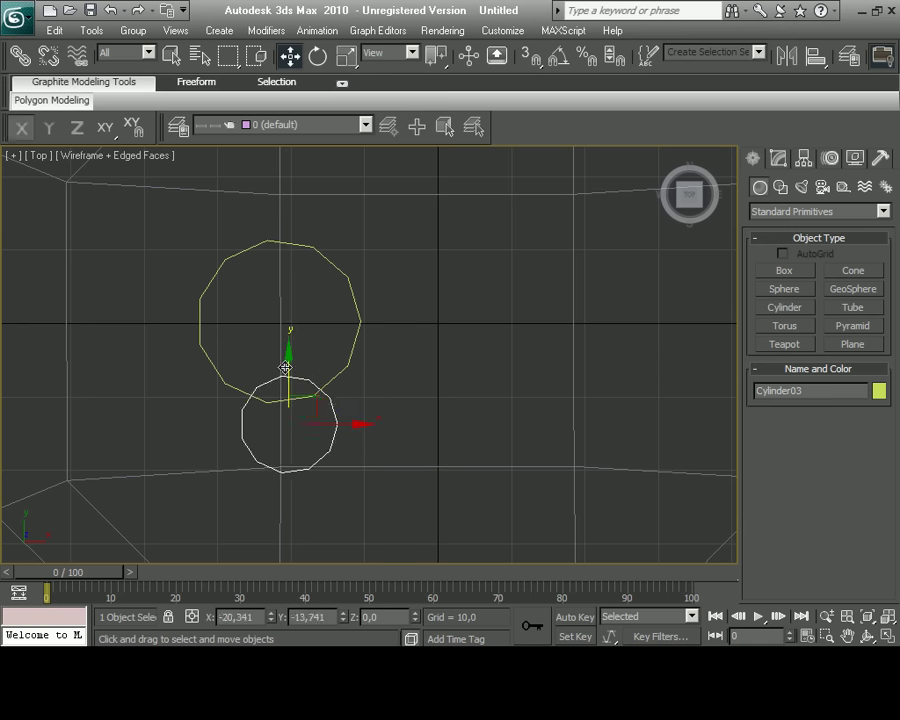
drag(285, 366, 281, 190)
Make another copy and shift Cylinder02 left along X.
key(ctrl+v)
click(400, 394)
click(344, 360)
mouse_move(339, 320)
mouse_down()
mouse_move(325, 320)
mouse_move(352, 326)
mouse_up()
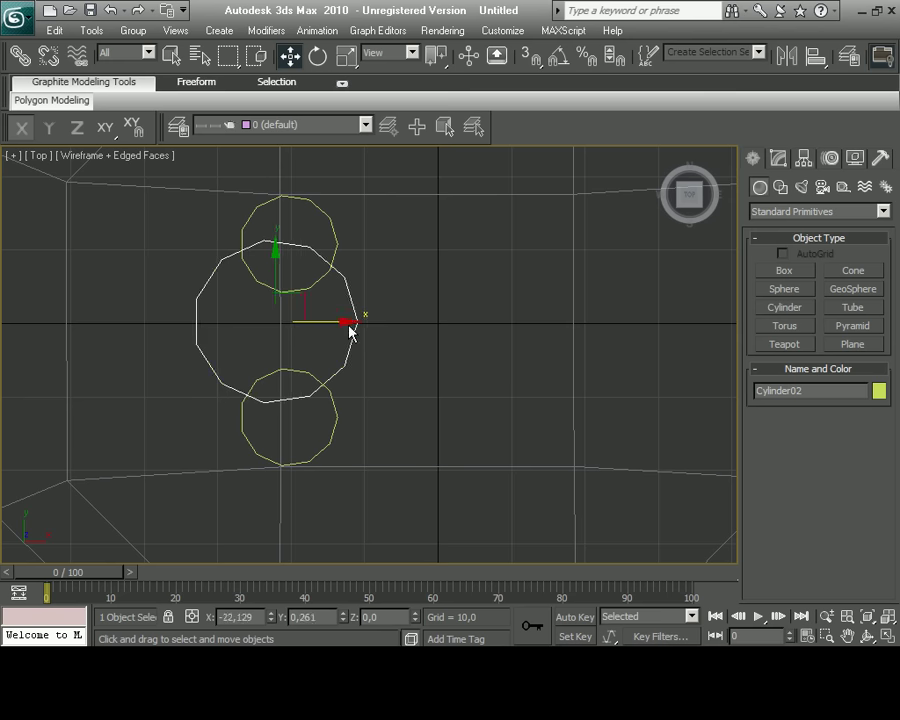
Reselect the base, leave Polygon mode, and maximize the Perspective viewport.
click(130, 476)
click(779, 160)
key(4)
click(481, 388)
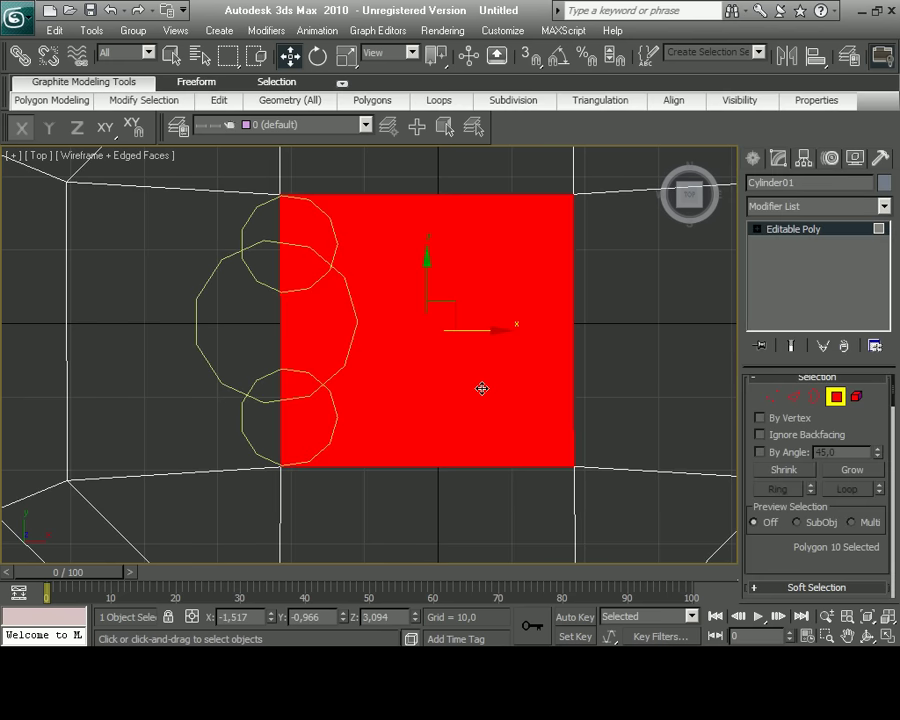
click(888, 637)
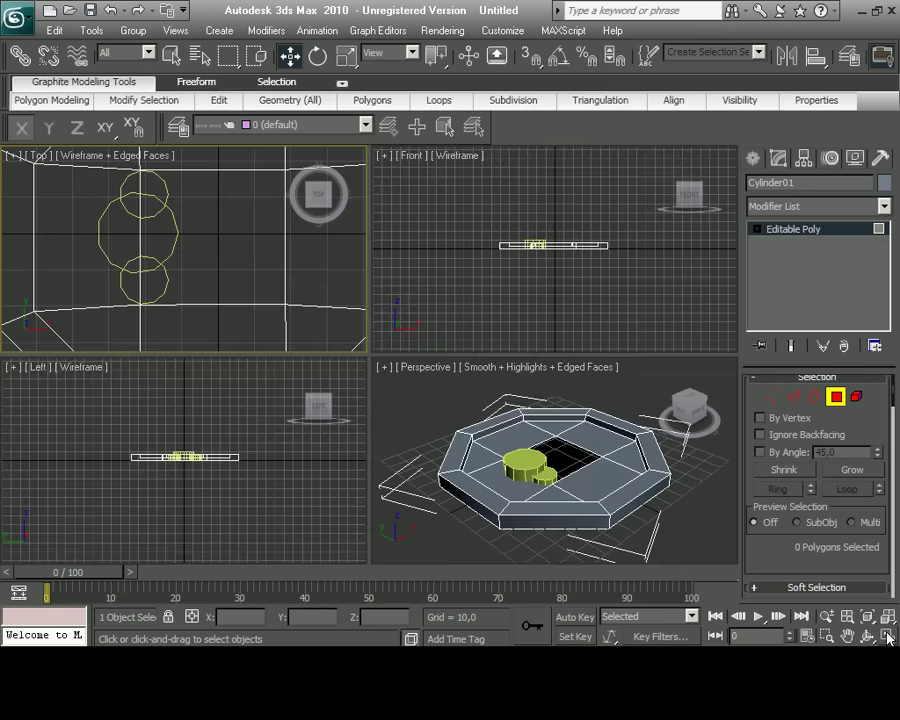
right_click(567, 524)
click(888, 637)
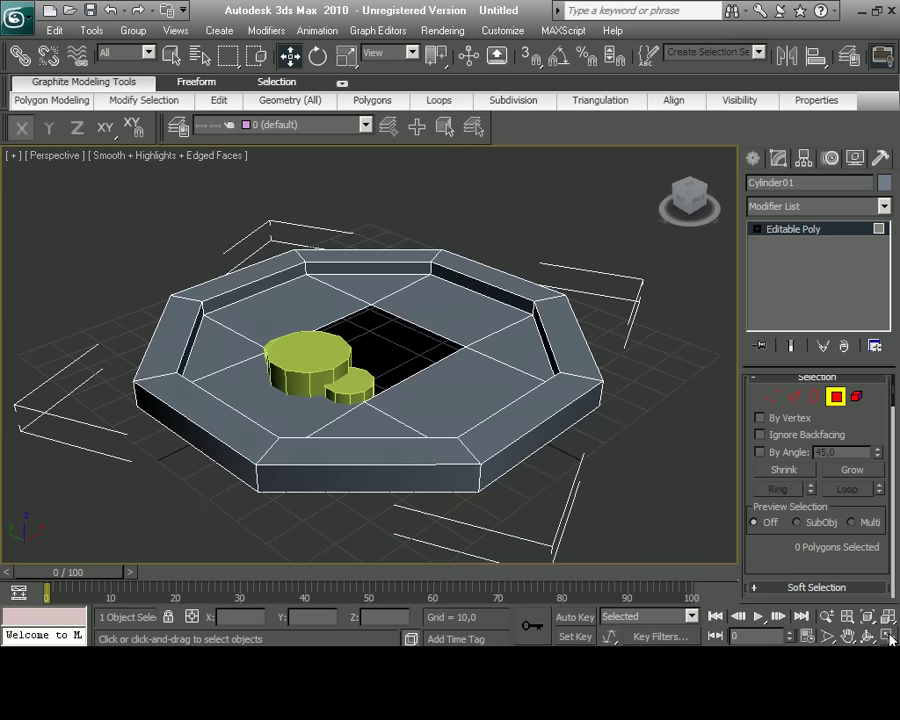
key(ctrl+z)
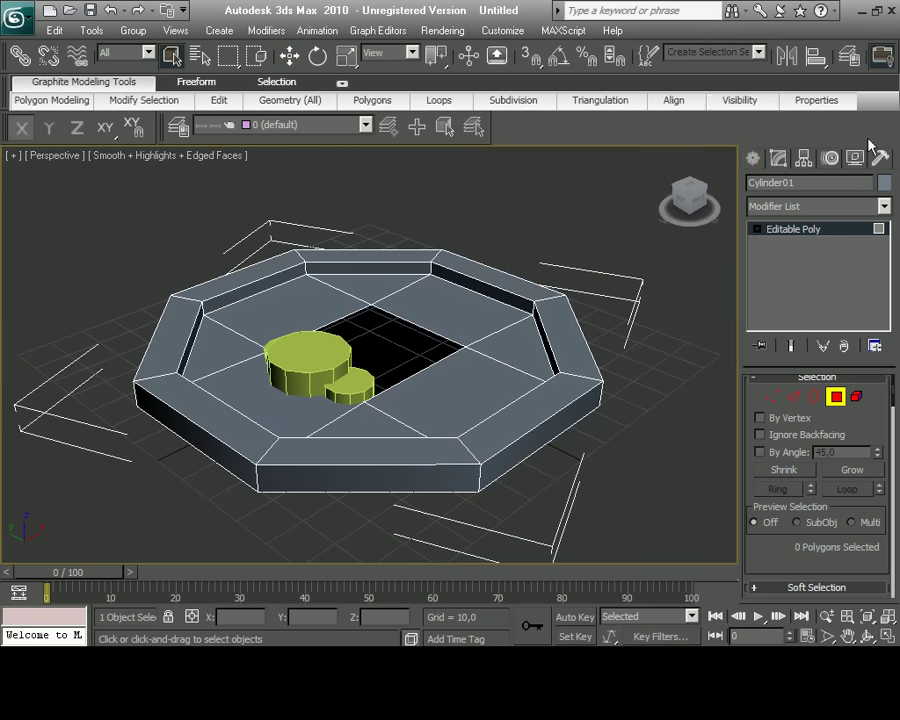
Boolean-subtract both small cylinders from the octagonal piece.
click(752, 158)
click(800, 211)
click(780, 248)
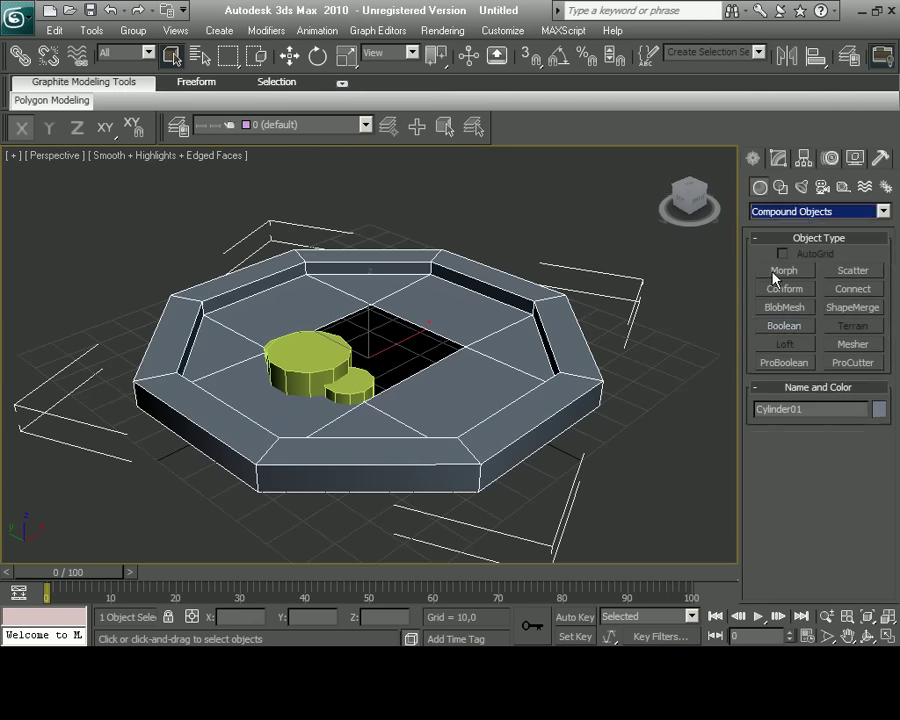
click(784, 326)
click(342, 395)
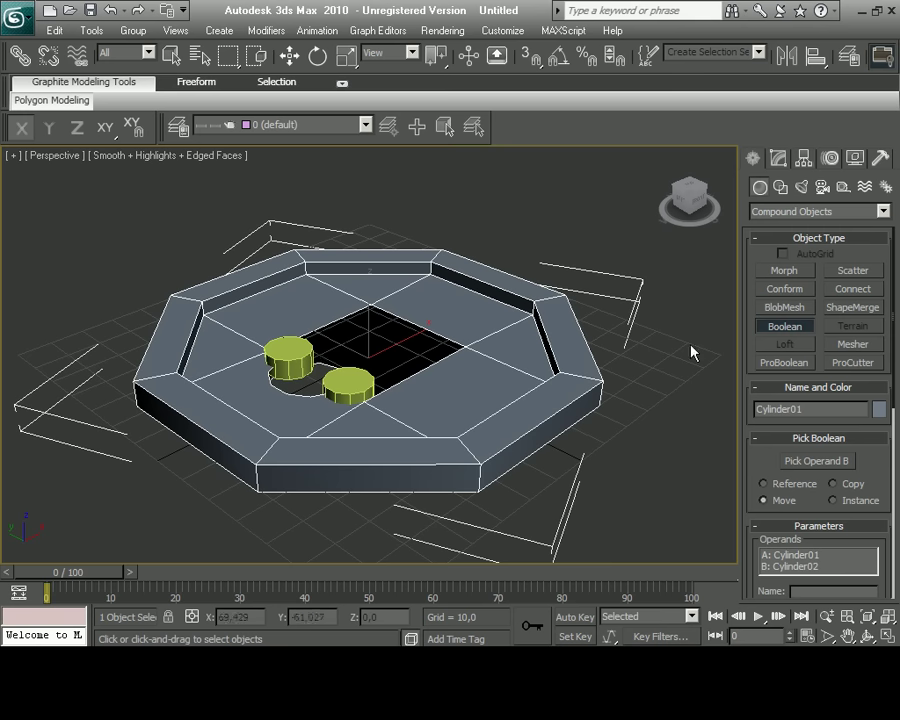
click(347, 382)
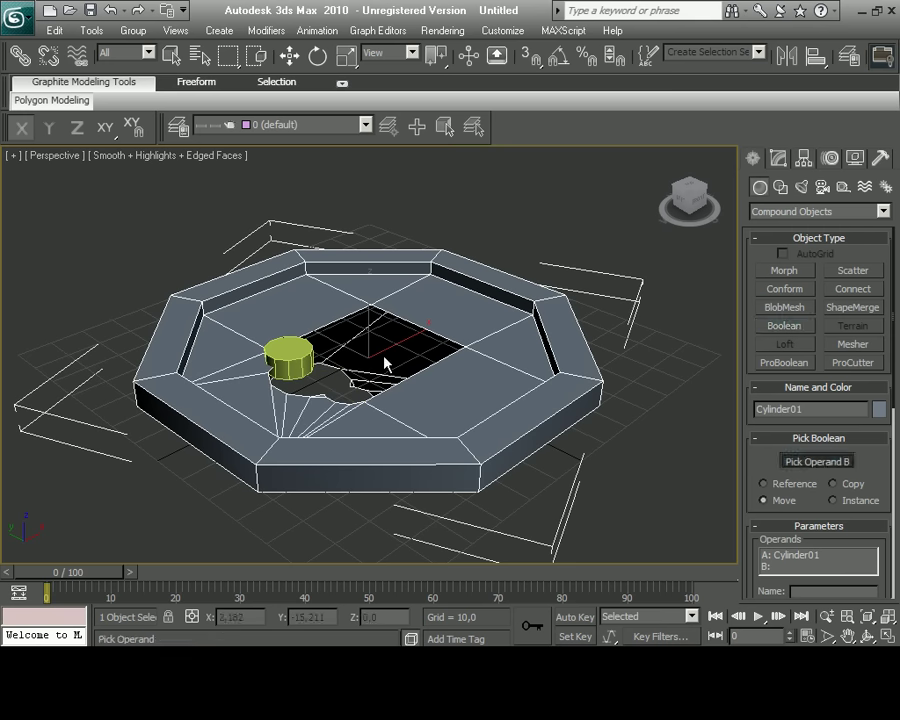
click(288, 356)
Convert the Boolean result back to an Editable Poly.
click(890, 638)
scroll(215, 275, down, 4)
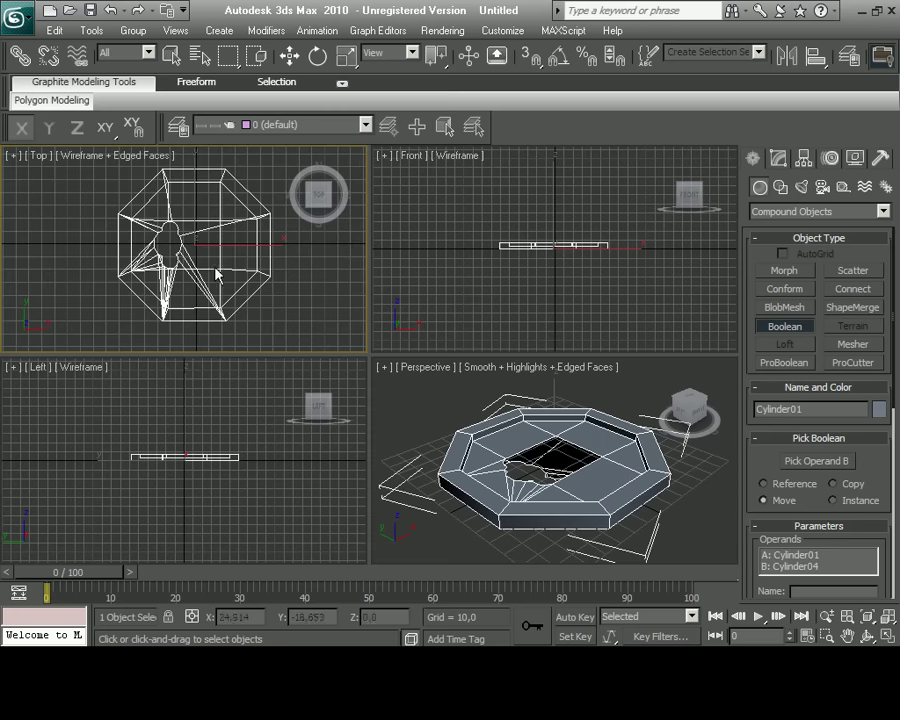
click(779, 158)
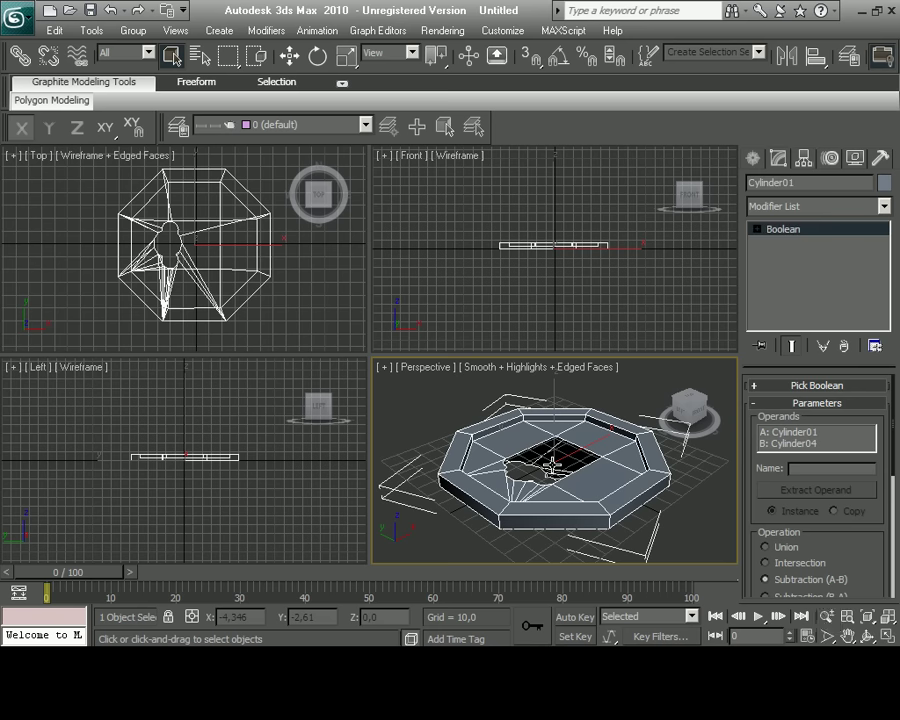
right_click(546, 452)
click(765, 662)
Delete the leftover faces and strips covering the central notched hole.
key(4)
click(560, 456)
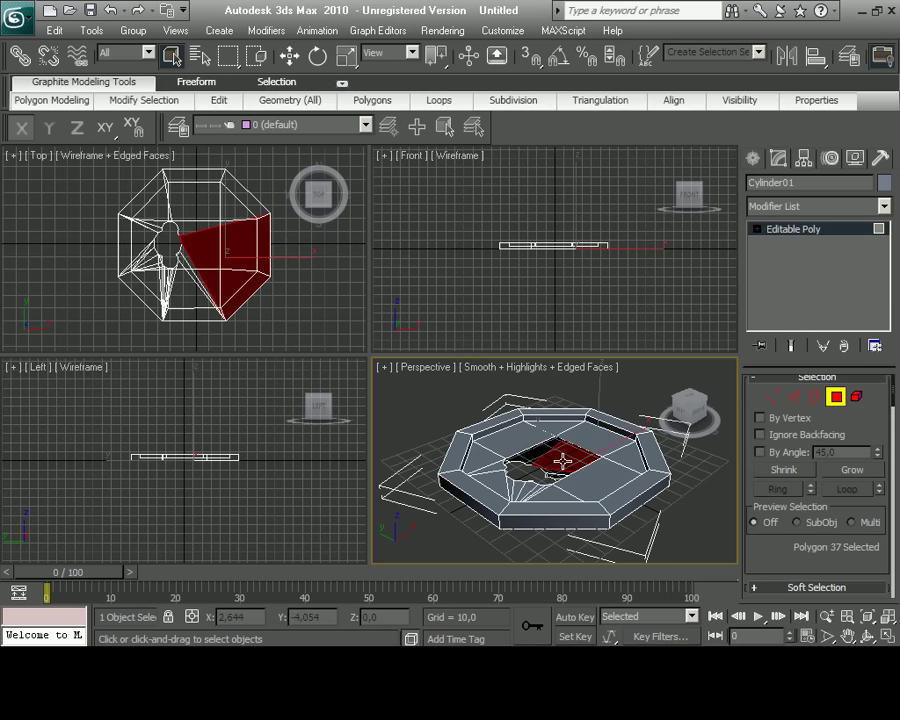
key(Delete)
key(alt+w)
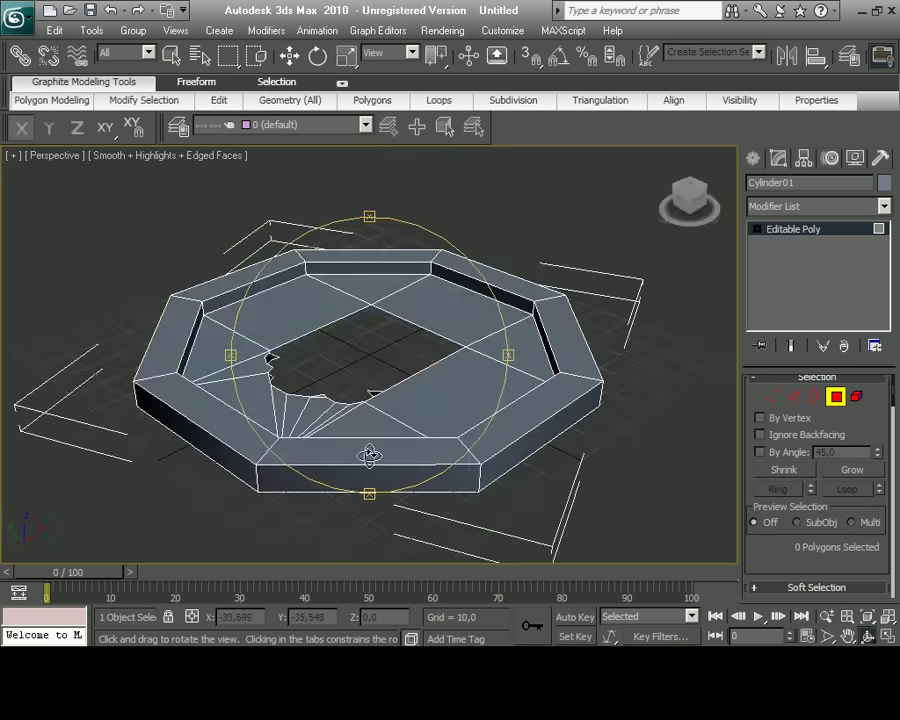
alt+middle_drag(368, 452, 327, 231)
click(470, 215)
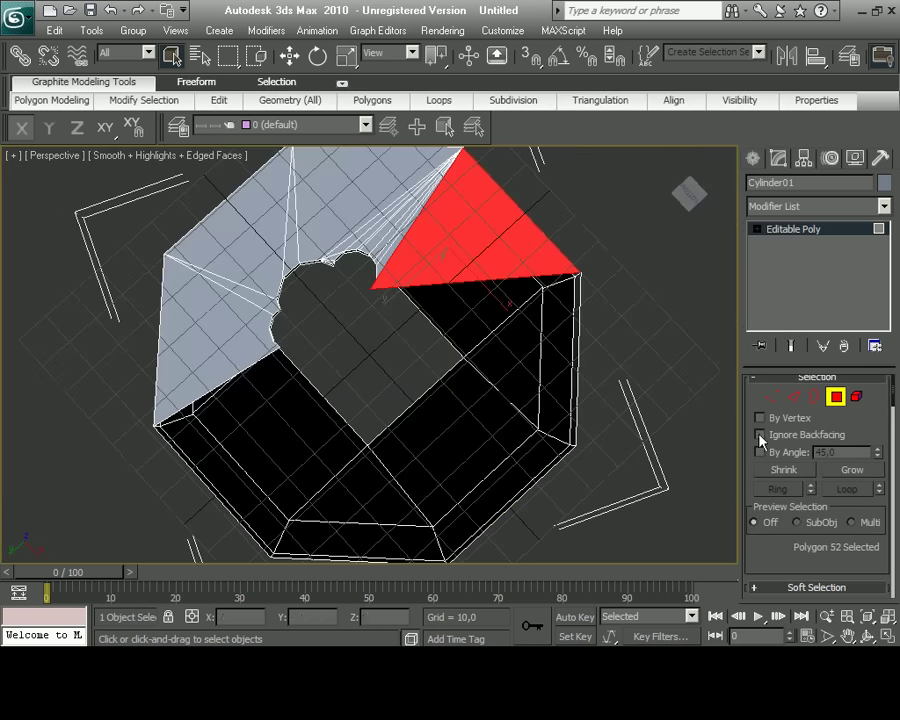
ctrl+click(215, 350)
scroll(390, 234, up, 3)
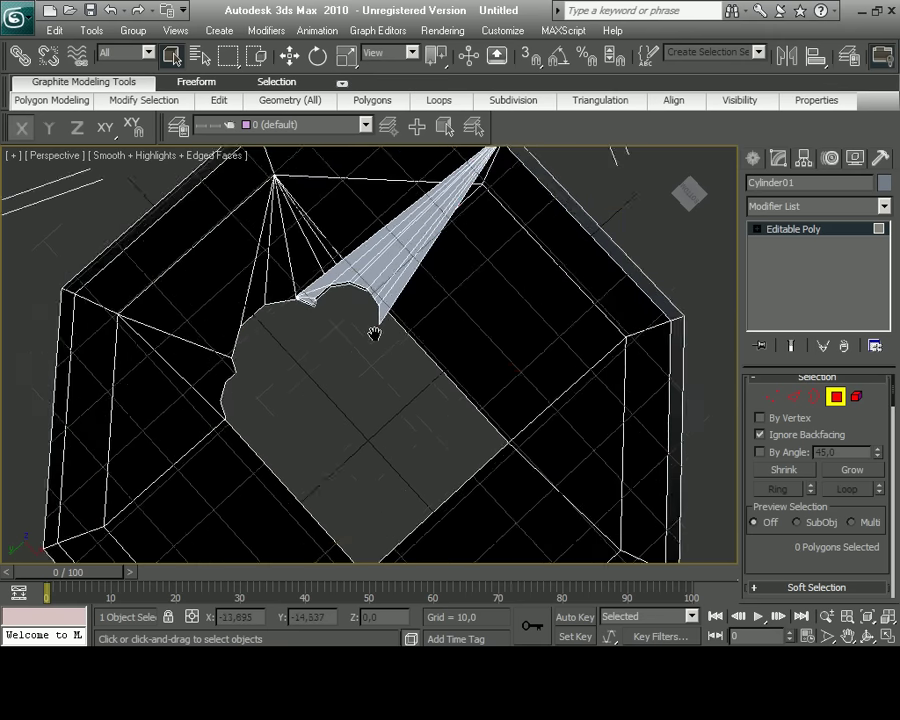
scroll(372, 332, up, 2)
click(380, 240)
ctrl+click(353, 218)
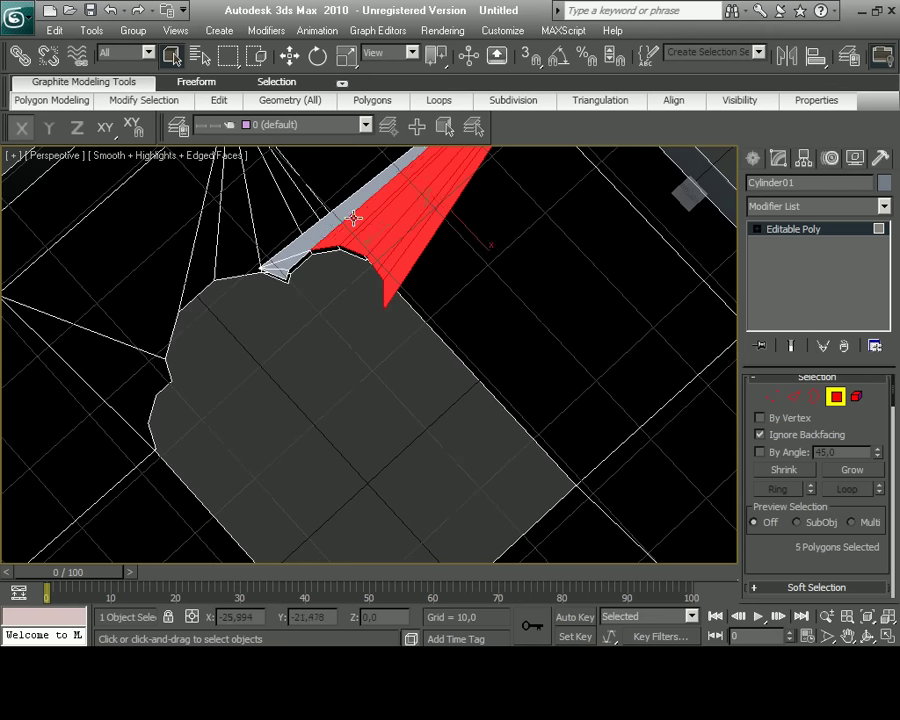
key(Delete)
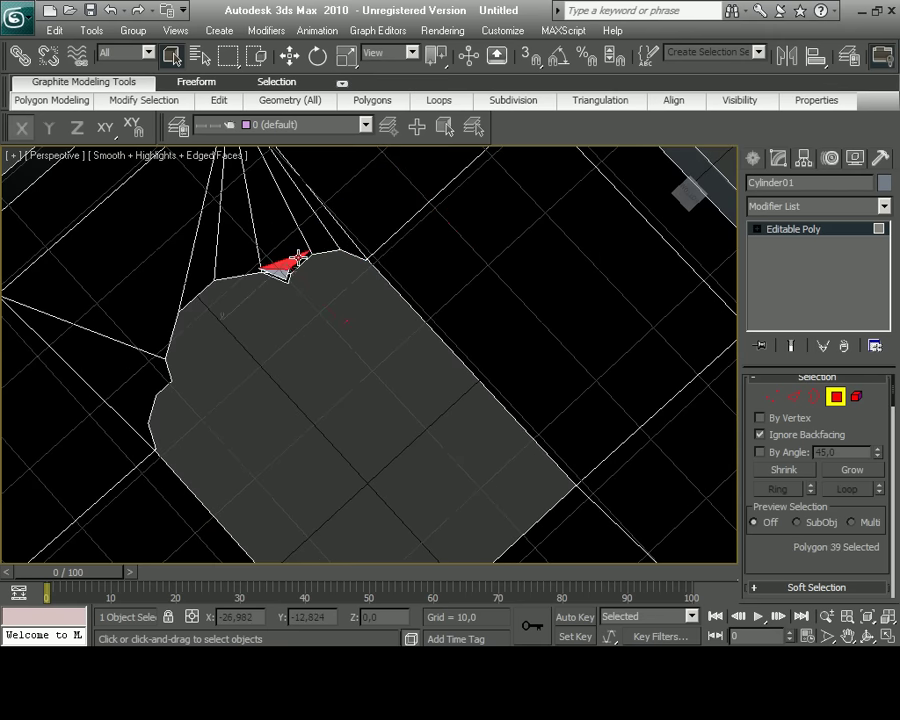
Check the open hole from above, then select the whole piece in Element mode.
scroll(283, 279, down, 5)
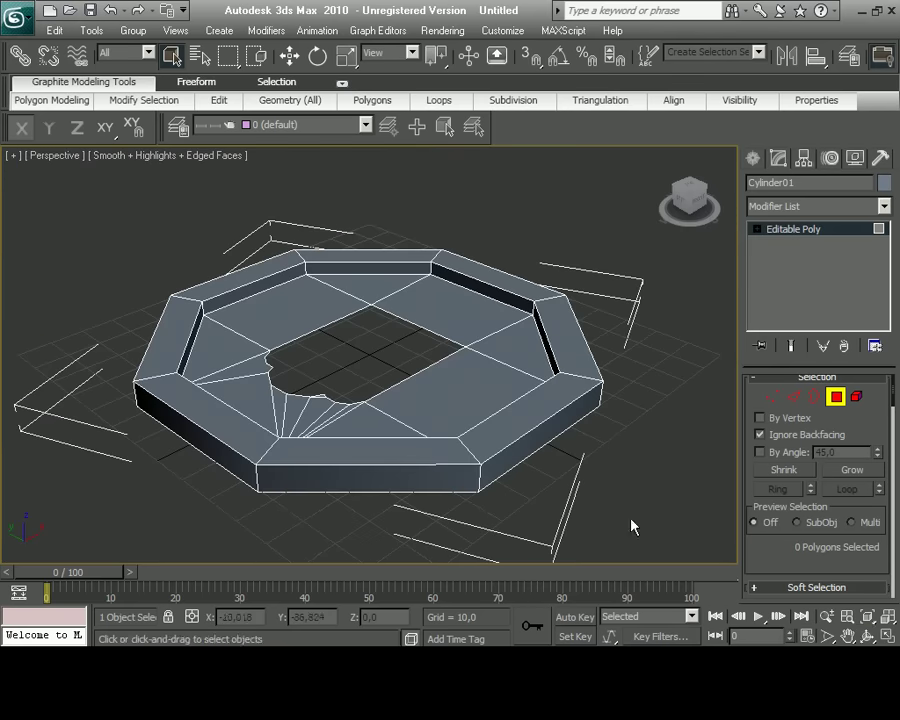
alt+middle_drag(632, 527, 318, 413)
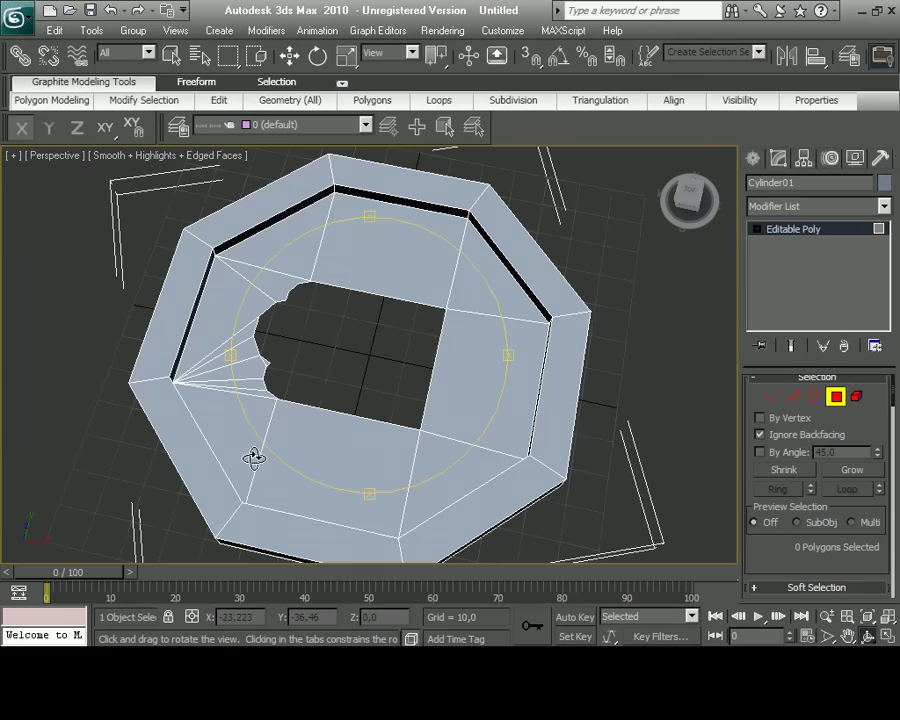
right_click(263, 151)
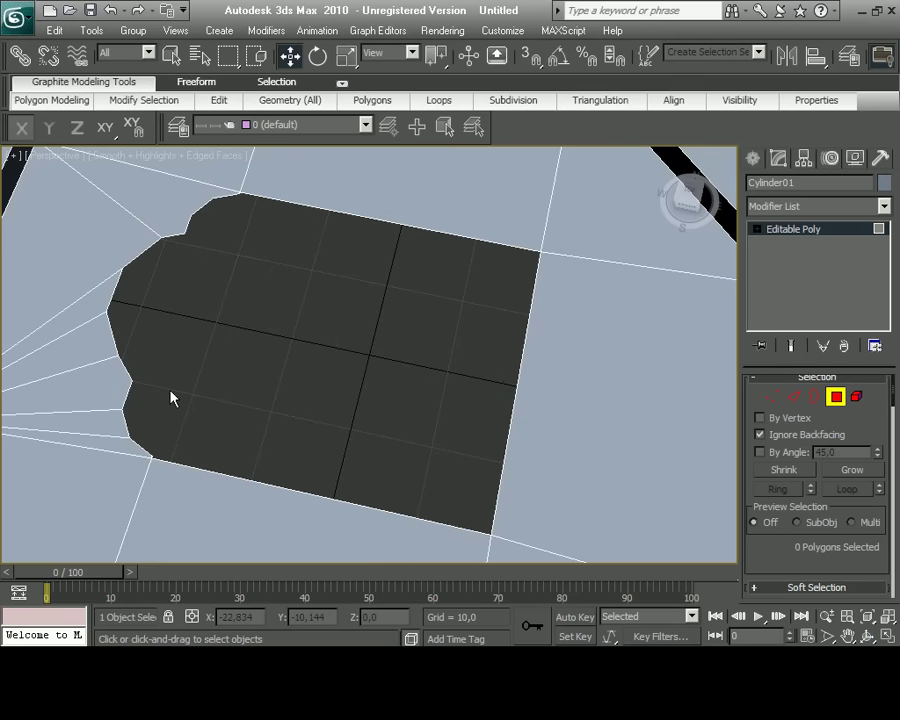
click(887, 637)
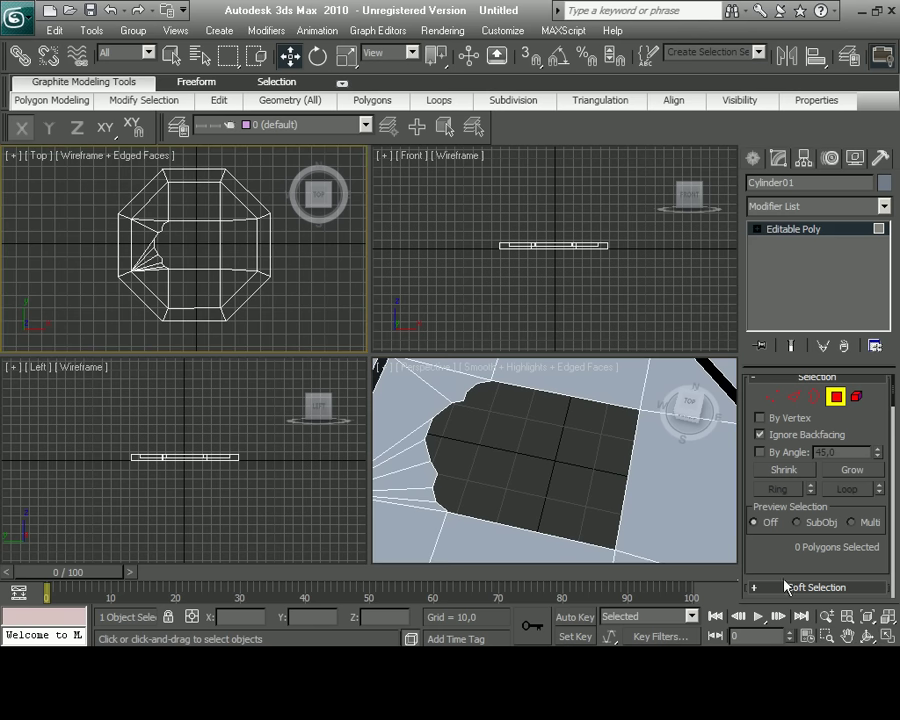
key(5)
key(ctrl+a)
scroll(775, 520, down, 5)
scroll(780, 512, down, 3)
Turn on the Slice Plane and rotate it upright through the piece's vertical centre.
click(784, 504)
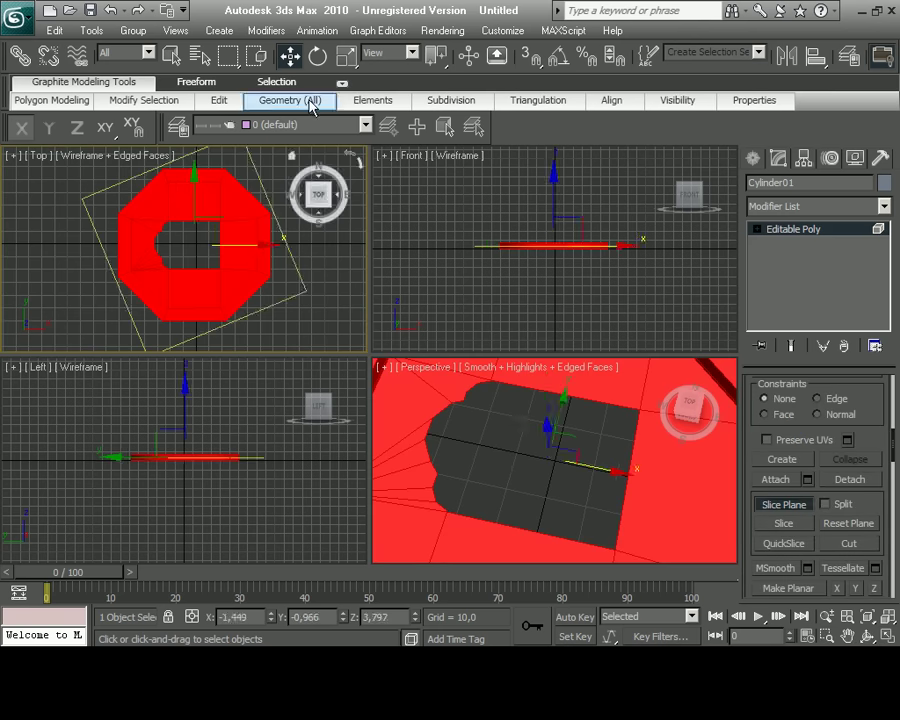
right_click(165, 305)
click(257, 333)
mouse_move(257, 333)
mouse_down()
mouse_move(187, 297)
mouse_move(191, 303)
mouse_up()
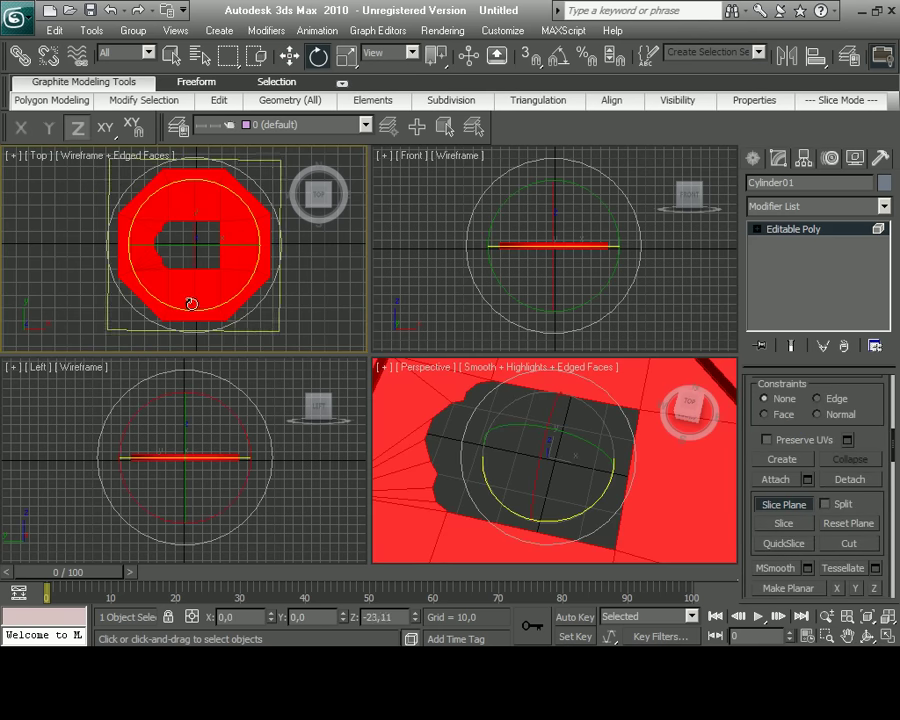
right_click(236, 496)
key(alt+w)
mouse_move(484, 386)
mouse_down()
mouse_move(422, 460)
mouse_move(473, 467)
mouse_up()
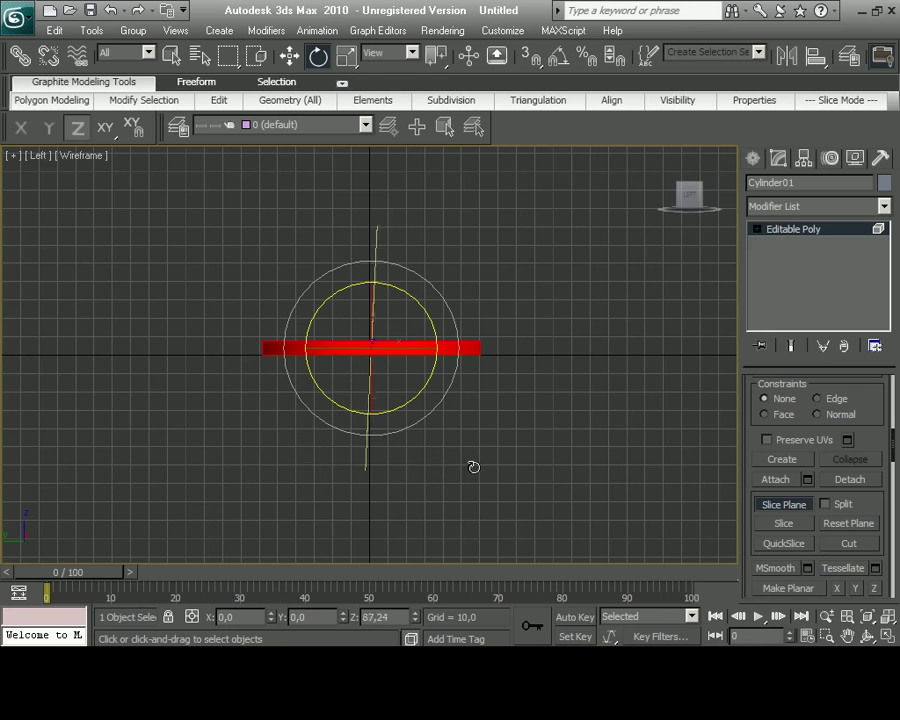
click(889, 638)
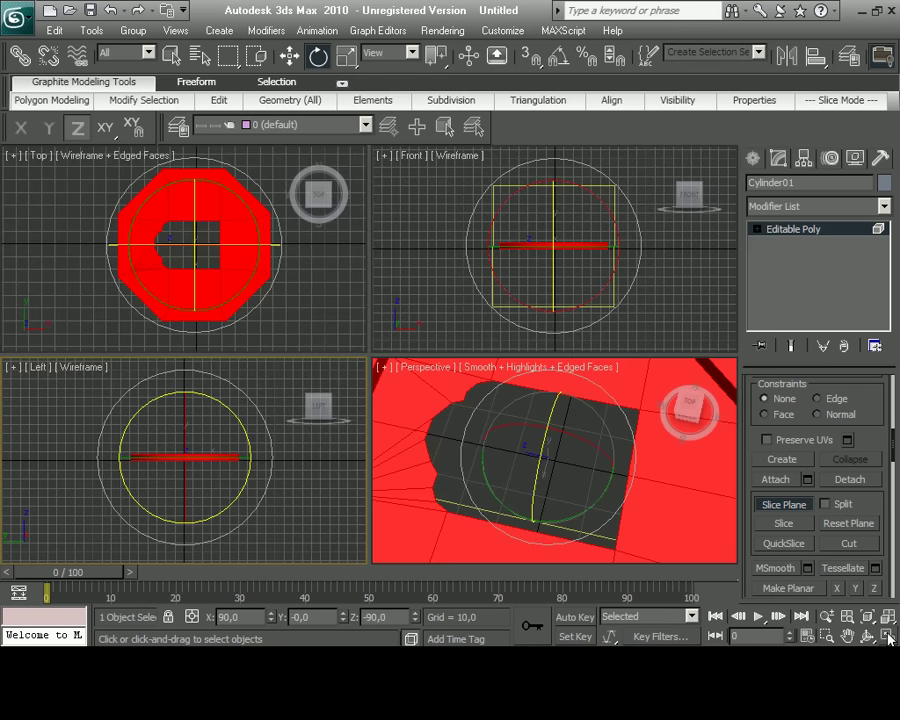
right_click(650, 313)
key(alt+w)
scroll(452, 488, up, 3)
scroll(452, 488, down, 3)
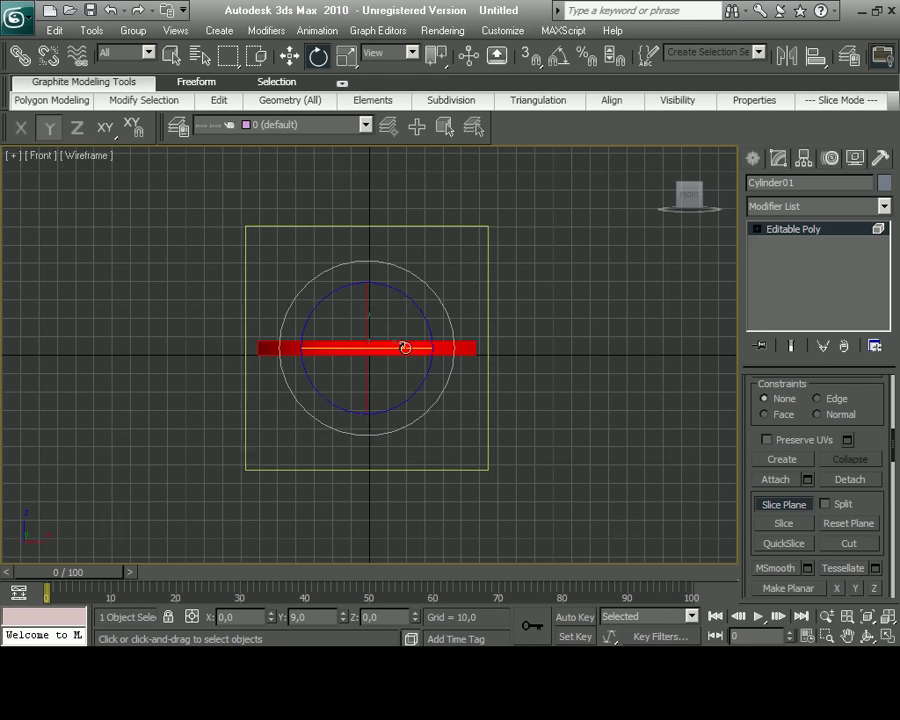
drag(405, 347, 546, 378)
scroll(438, 432, up, 5)
key(w)
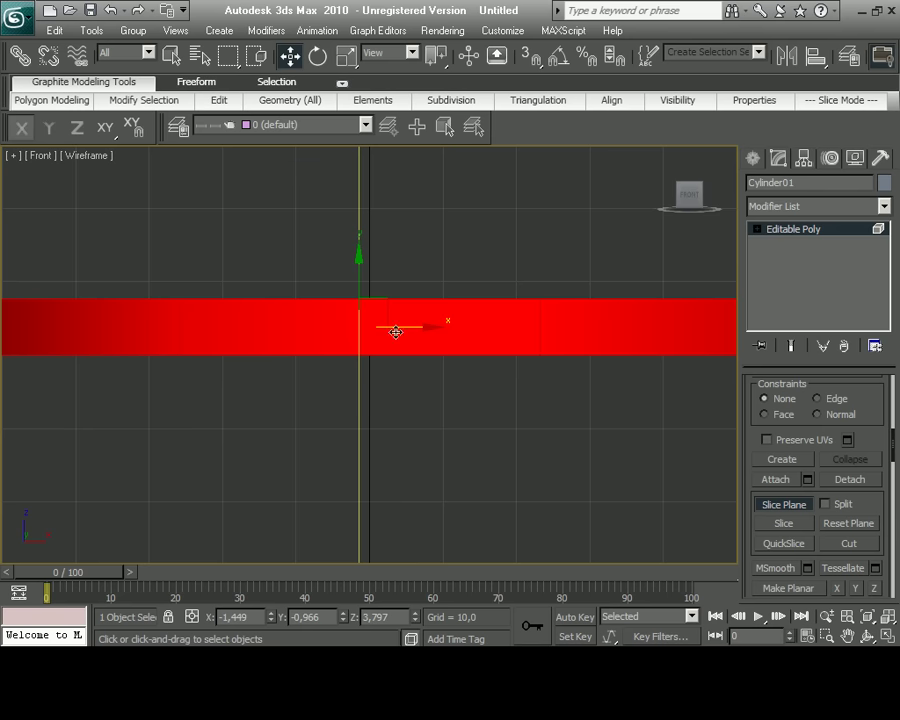
Slice the piece along the plane and turn the Slice Plane off.
click(887, 637)
click(887, 637)
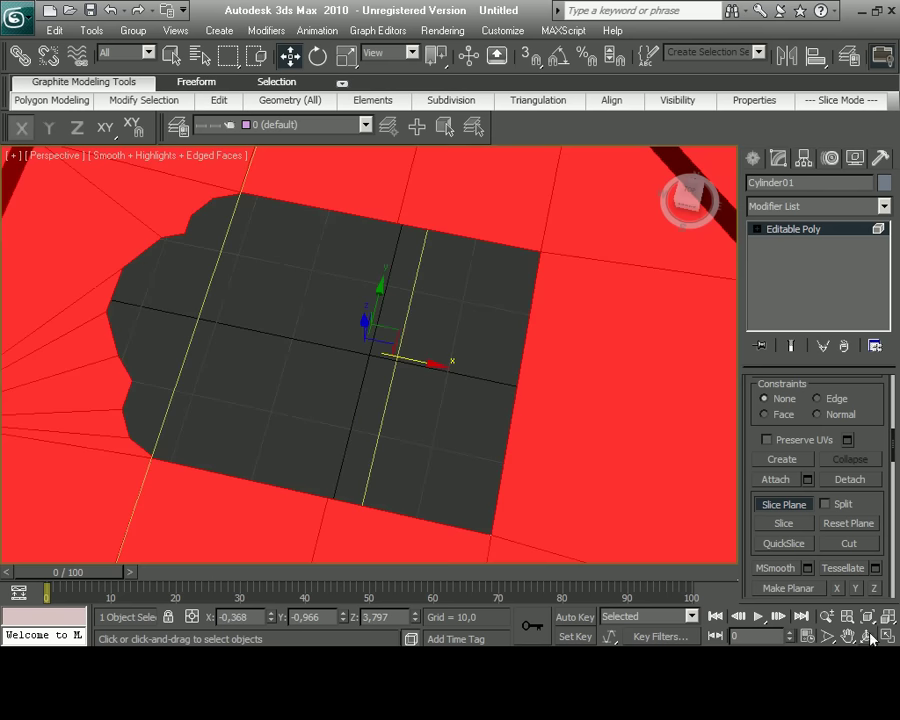
scroll(470, 447, down, 8)
click(779, 505)
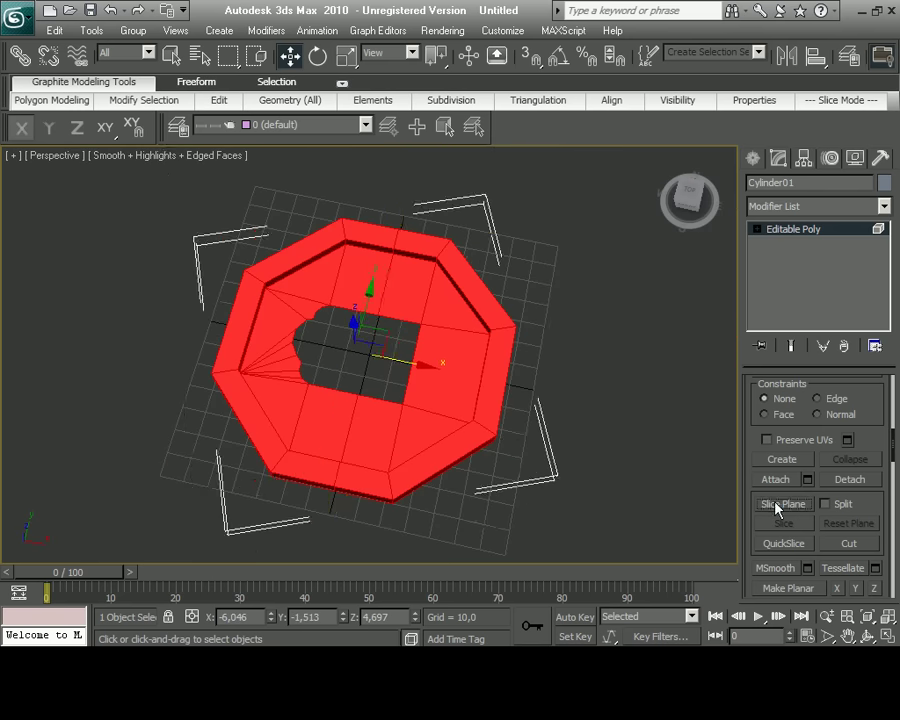
Select all right-half vertices in the top view and delete them.
click(887, 637)
click(887, 637)
key(1)
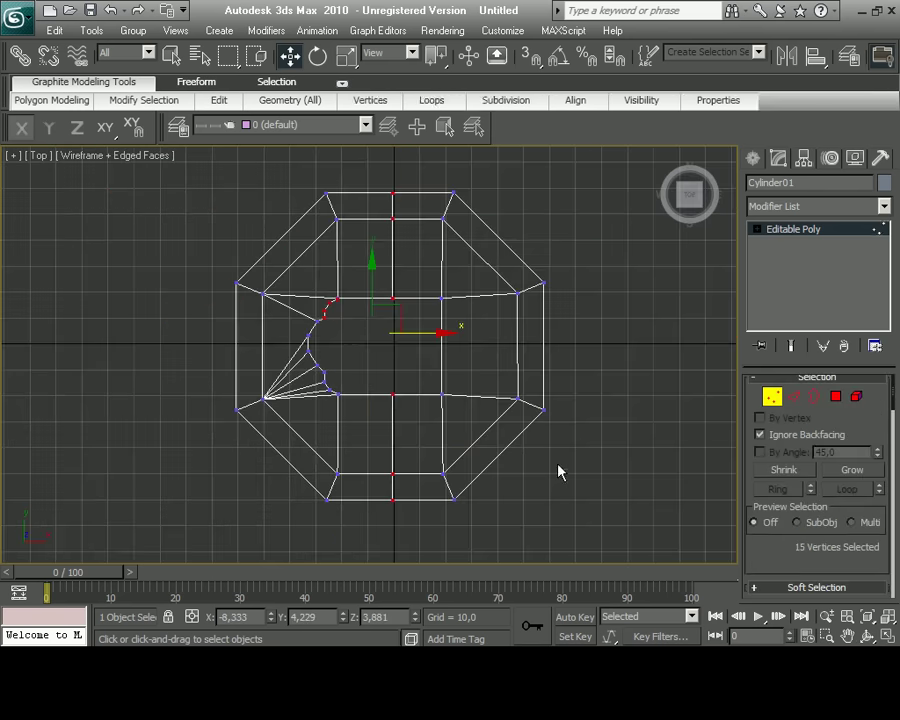
drag(446, 173, 609, 563)
key(Delete)
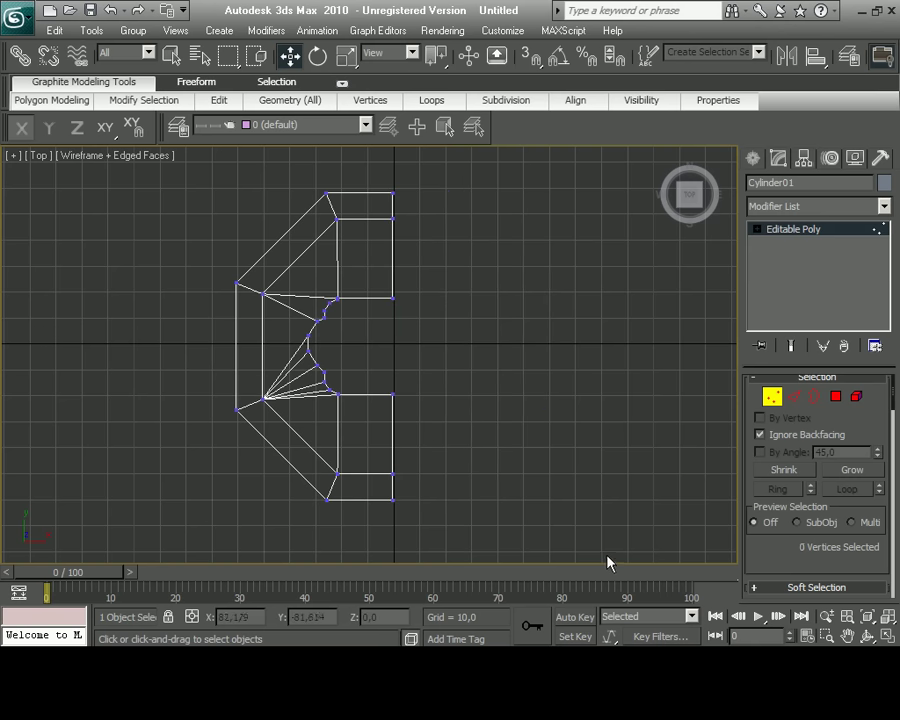
Add a Symmetry modifier to the half ring from the modifier list.
click(830, 207)
scroll(806, 440, down, 5)
scroll(798, 500, down, 15)
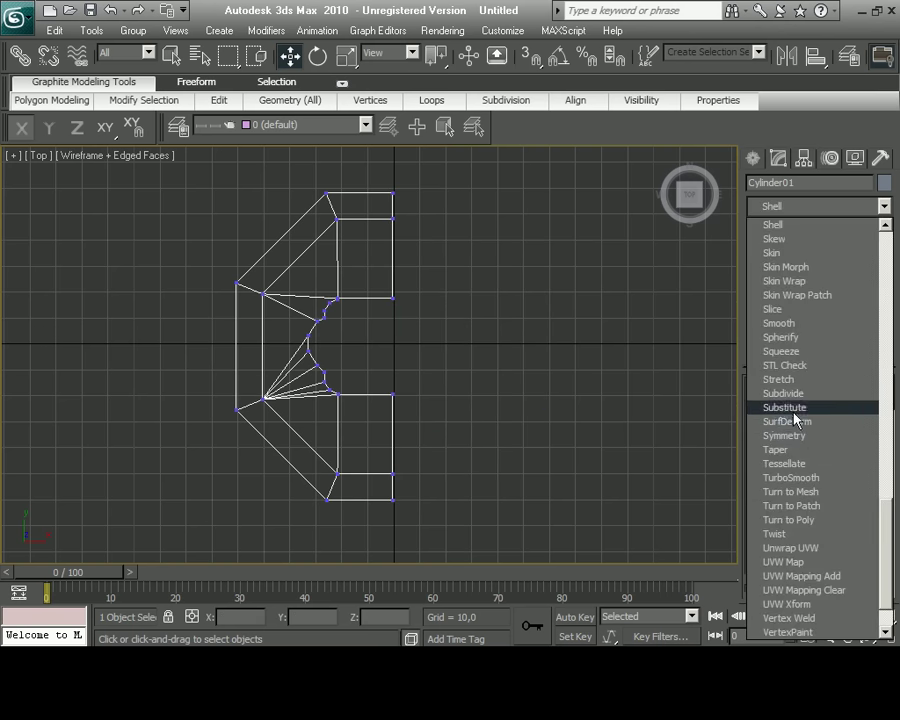
click(806, 436)
Try different mirror axes and Flip settings, settling on X flipped to complete the octagon.
click(795, 440)
click(840, 418)
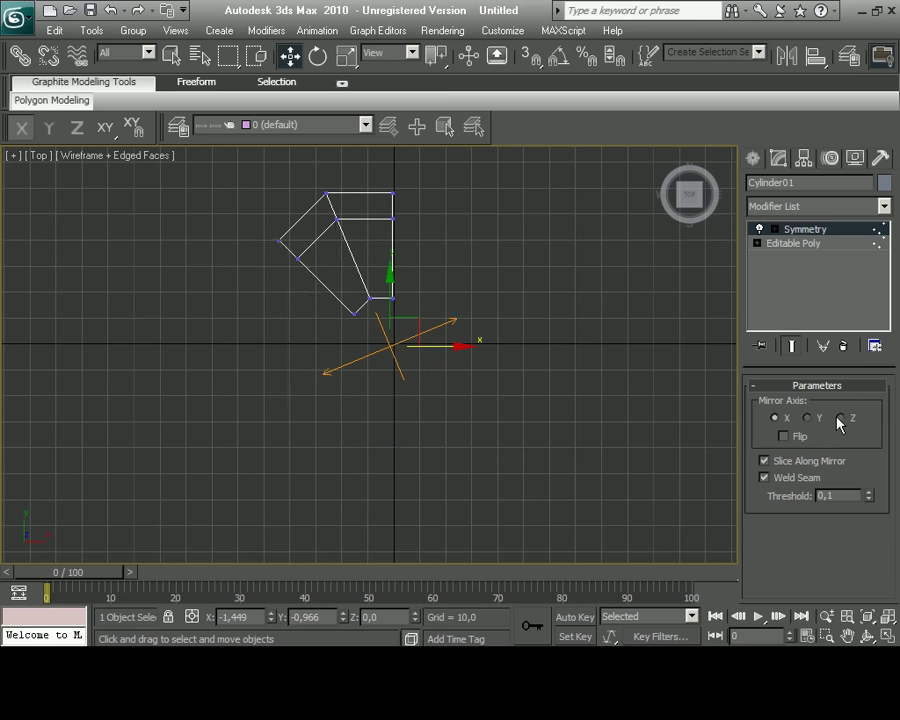
click(783, 436)
click(808, 418)
click(775, 418)
click(806, 418)
click(783, 436)
click(783, 436)
click(840, 418)
click(812, 419)
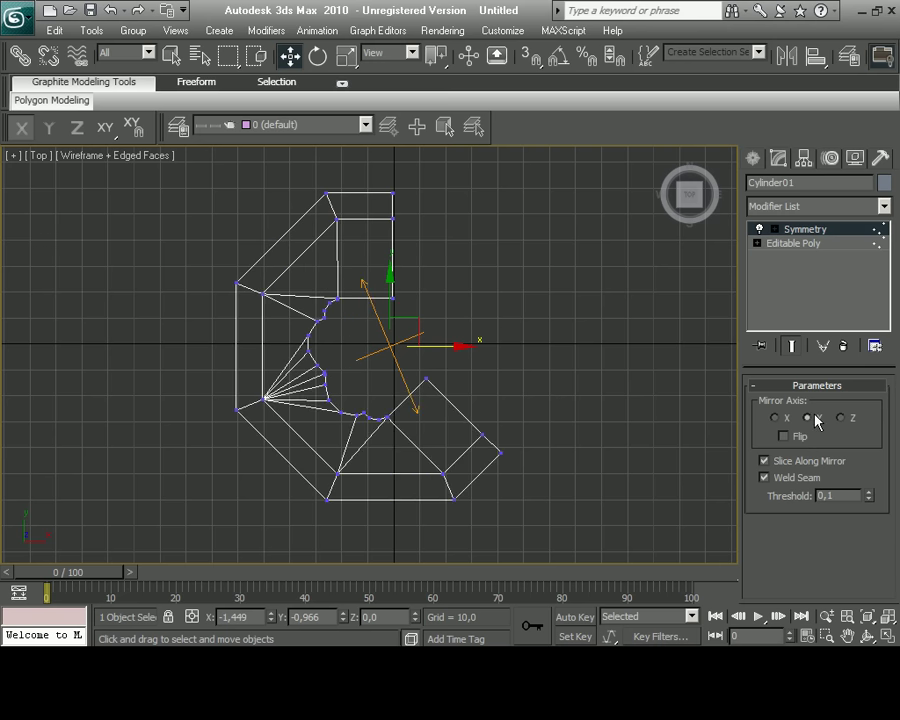
click(775, 418)
click(783, 436)
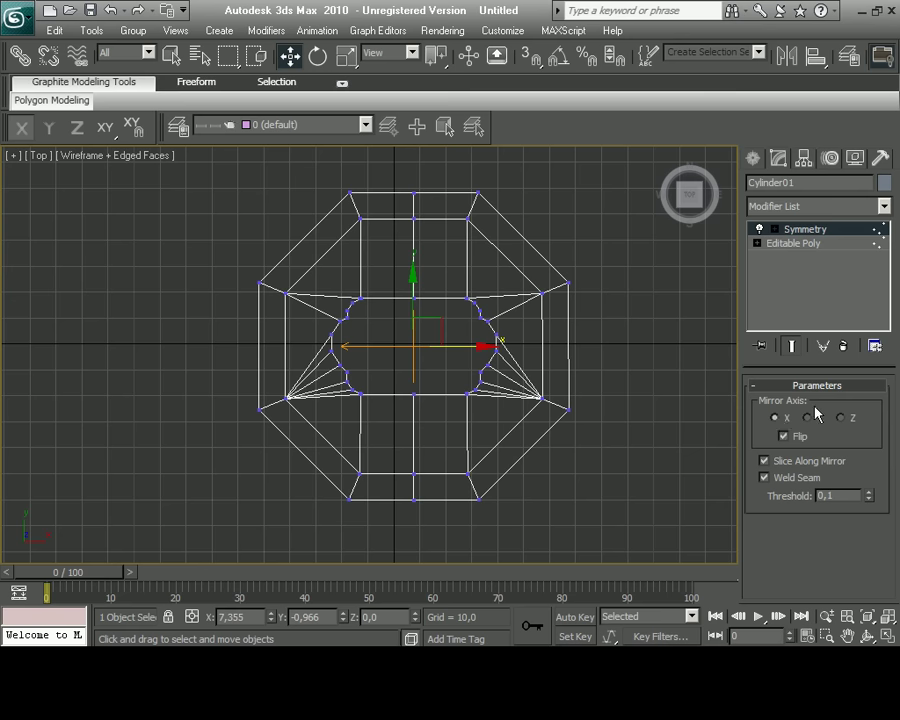
Copy the Symmetry modifier and paste a second one onto the stack.
right_click(810, 229)
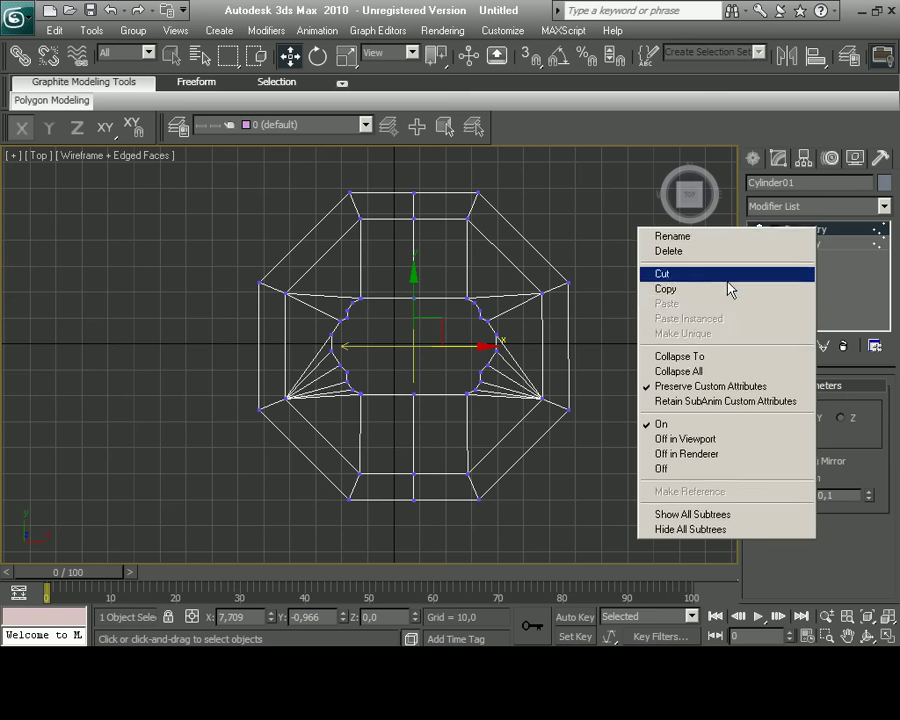
click(724, 287)
right_click(810, 229)
click(660, 298)
Set the second Symmetry's mirror axis to Z with Flip unchecked, working in the Left view.
click(888, 638)
click(185, 457)
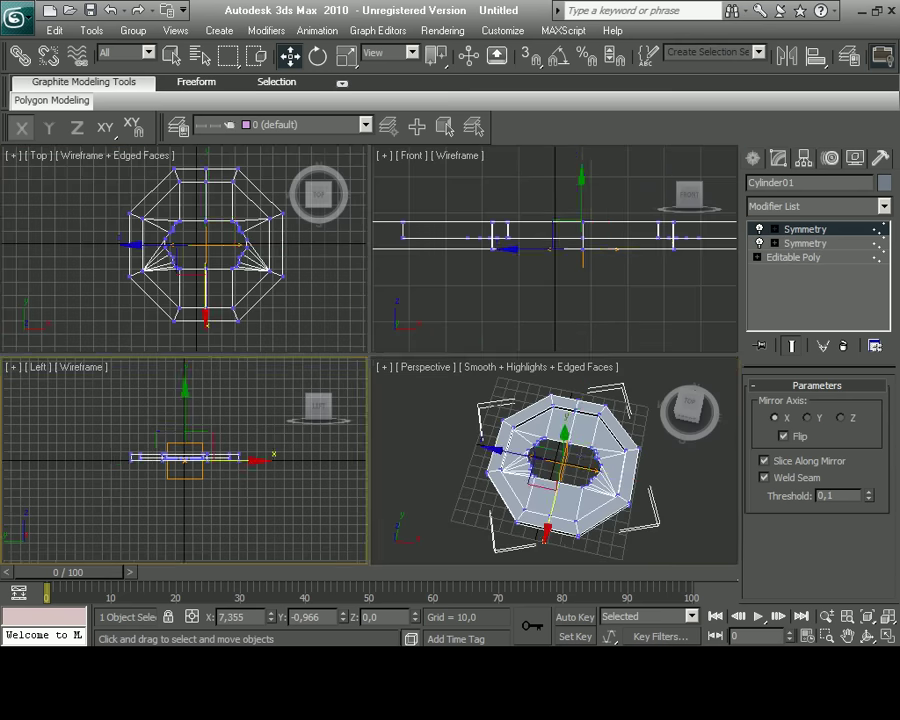
key(alt+w)
scroll(372, 344, up, 5)
click(840, 418)
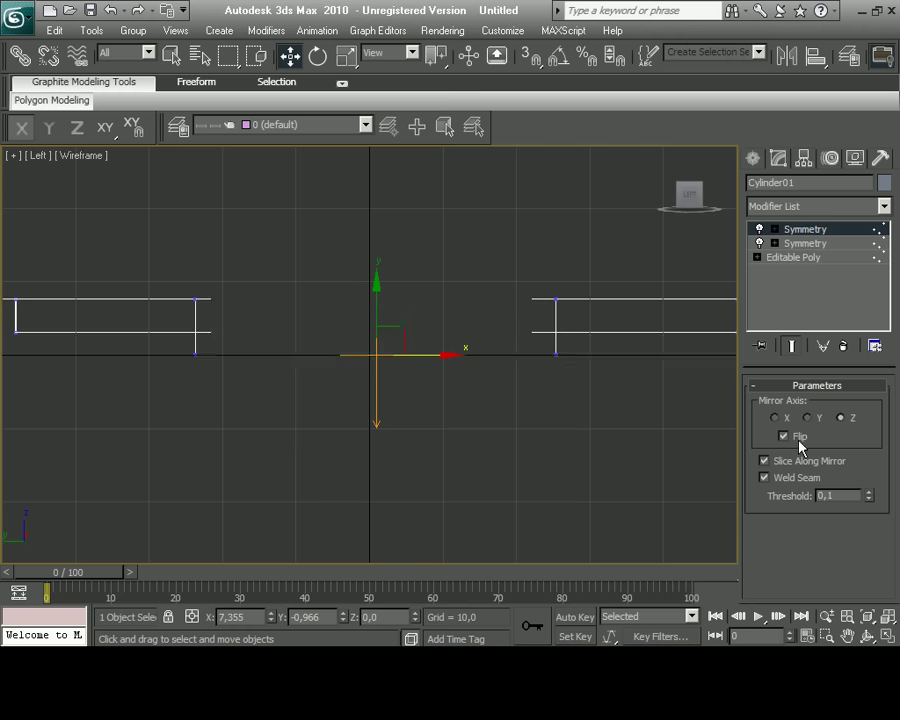
click(783, 436)
Move the second Symmetry's mirror plane so both ring halves join.
click(774, 229)
click(805, 243)
drag(376, 291, 378, 312)
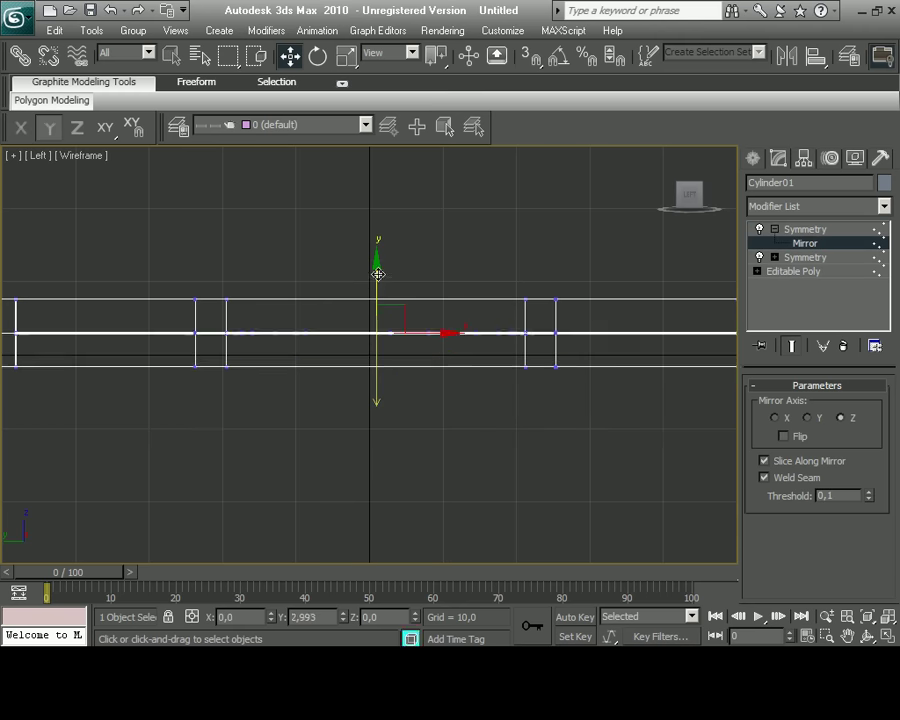
key(alt+w)
drag(157, 404, 181, 396)
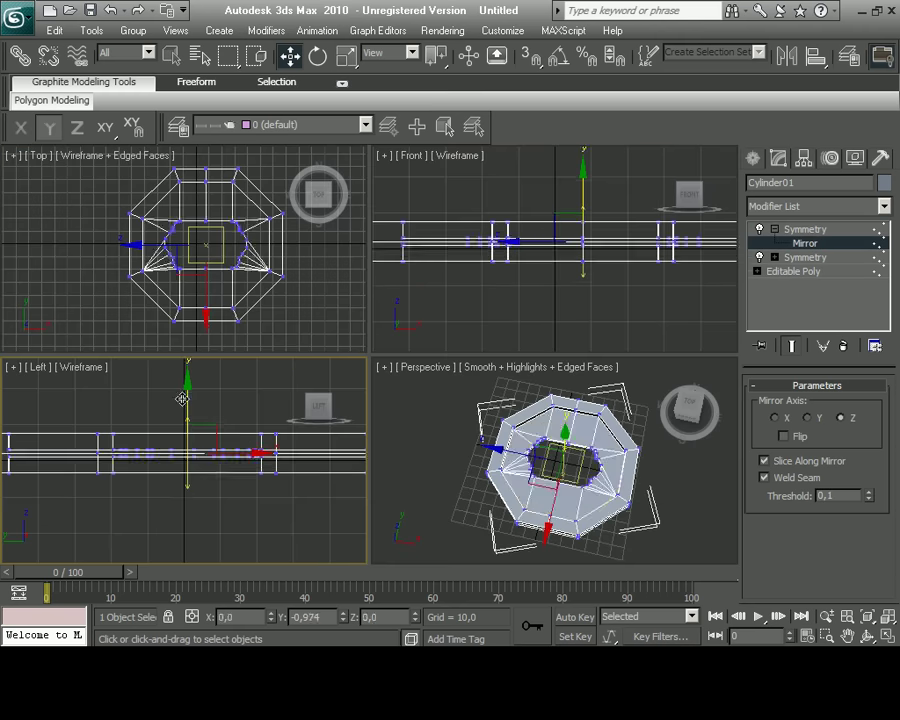
Orbit the Perspective view to a near top-down look at the doubled ring.
click(590, 558)
key(alt+w)
alt+middle_drag(400, 340, 347, 303)
scroll(350, 350, up, 5)
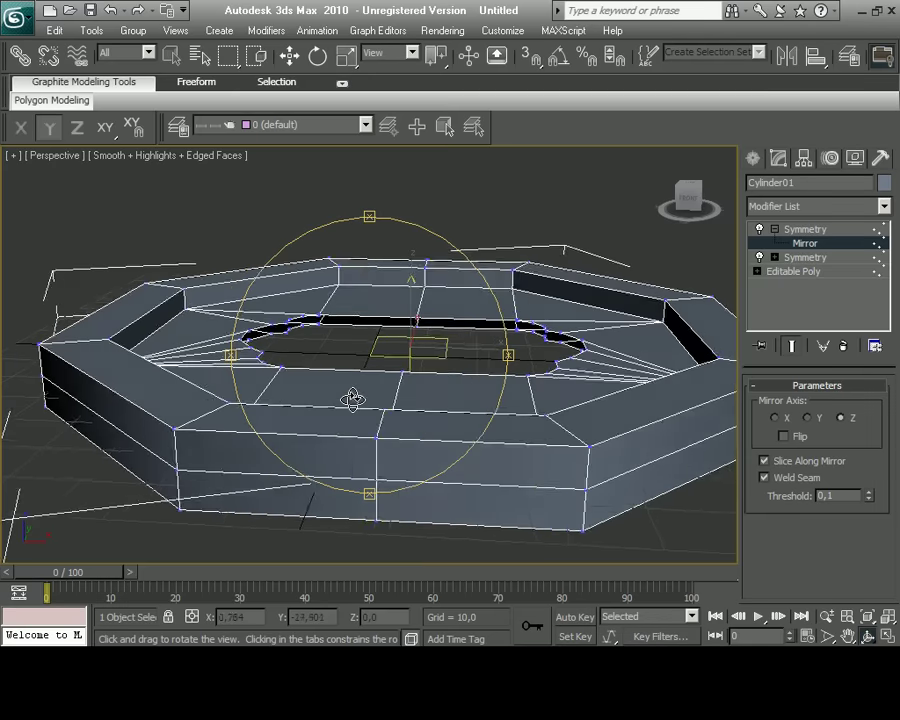
mouse_move(352, 394)
alt+middle_down()
mouse_move(281, 450)
mouse_move(439, 487)
alt+middle_up()
At Editable Poly in the Top view, select the inner edges and clone them into a new strip.
click(793, 271)
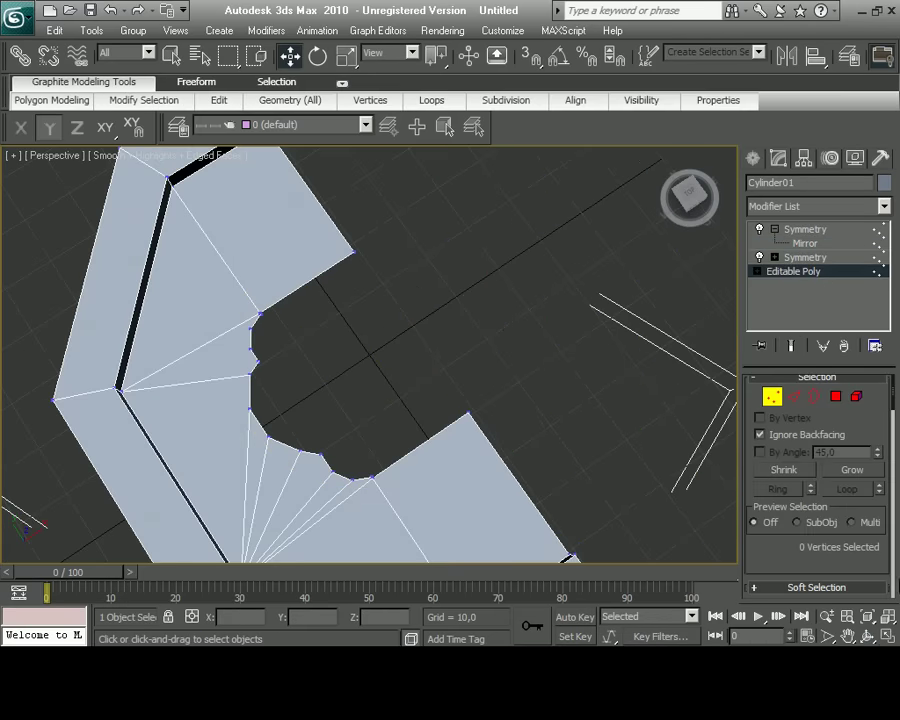
key(alt+w)
click(335, 317)
key(alt+w)
scroll(436, 415, up, 3)
click(793, 397)
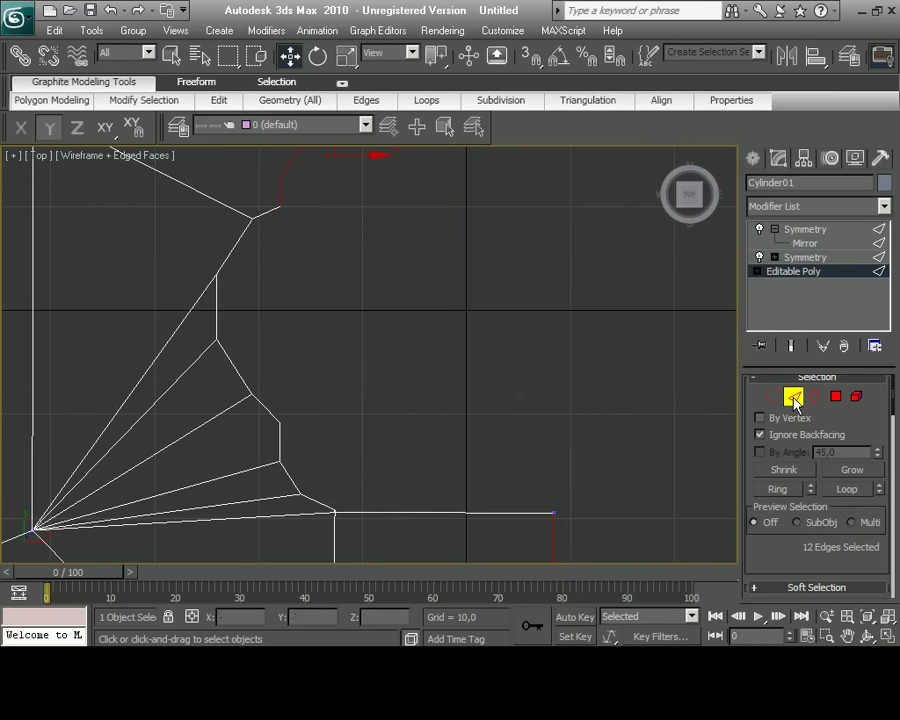
ctrl+click(260, 405)
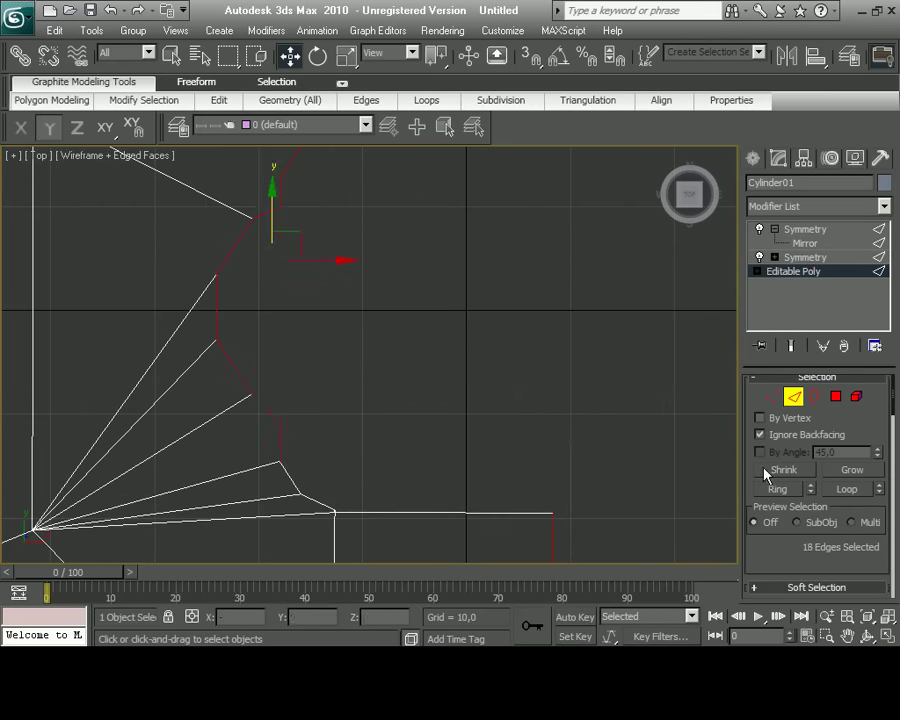
right_click(226, 256)
click(216, 270)
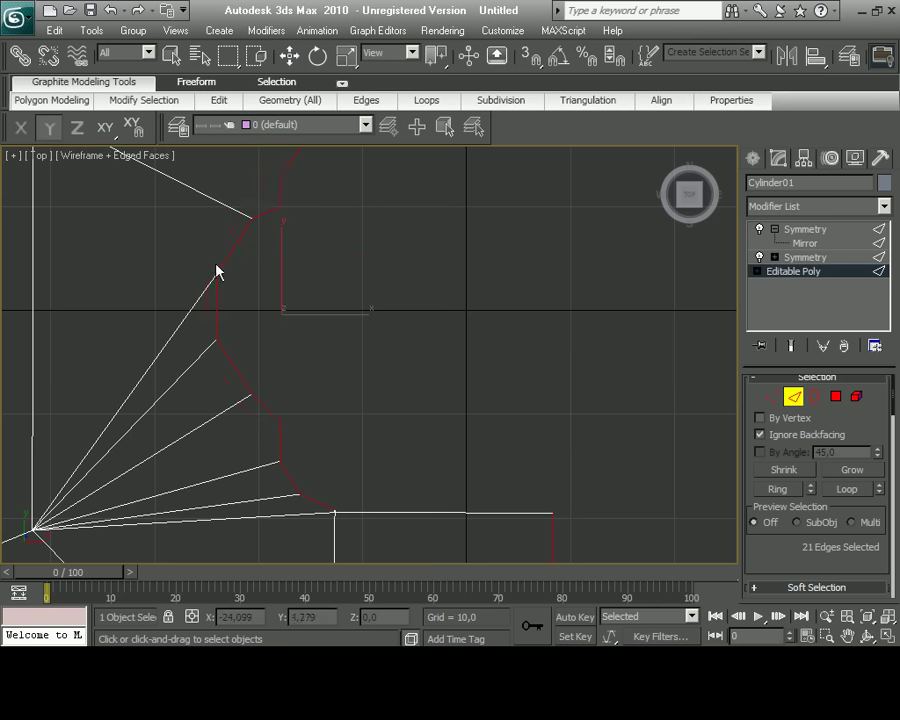
shift+drag(210, 249, 197, 240)
Convert the edge selection to polygons, shrink it to a thin arc, then clear it.
key(z)
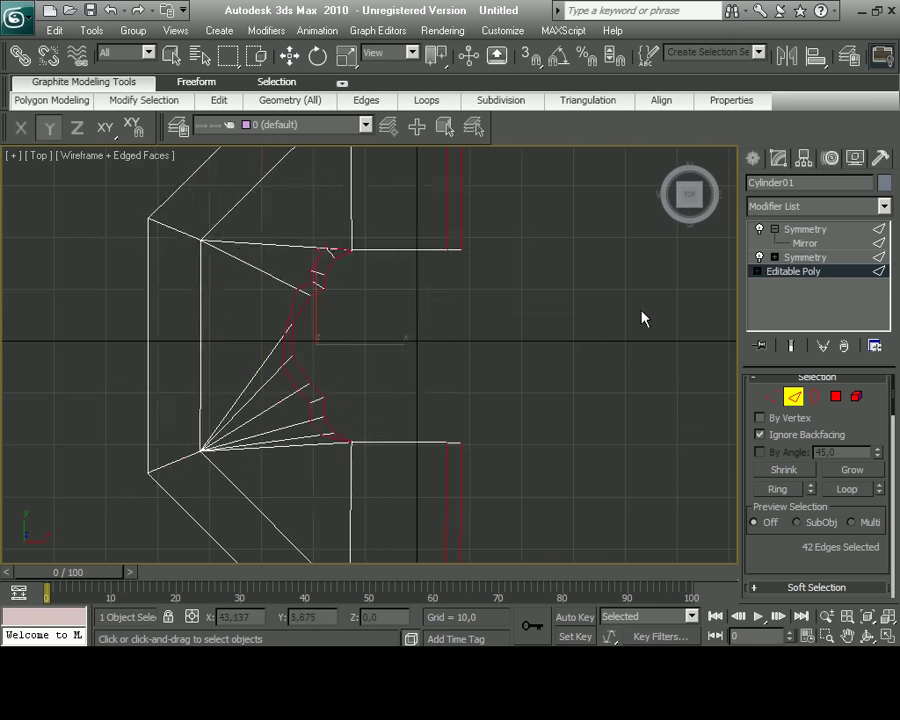
right_click(295, 330)
click(230, 203)
click(784, 469)
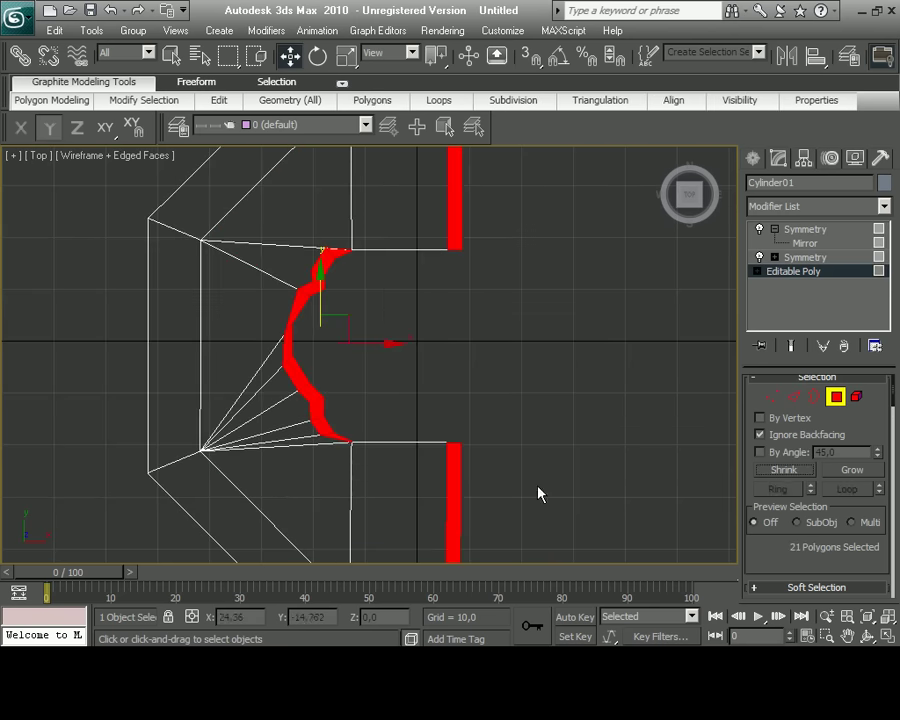
alt+click(452, 500)
Adjust the vertices along the ring's inner curve, including the top vertex.
alt+click(454, 216)
key(1)
middle_drag(377, 401, 472, 401)
scroll(472, 401, up, 3)
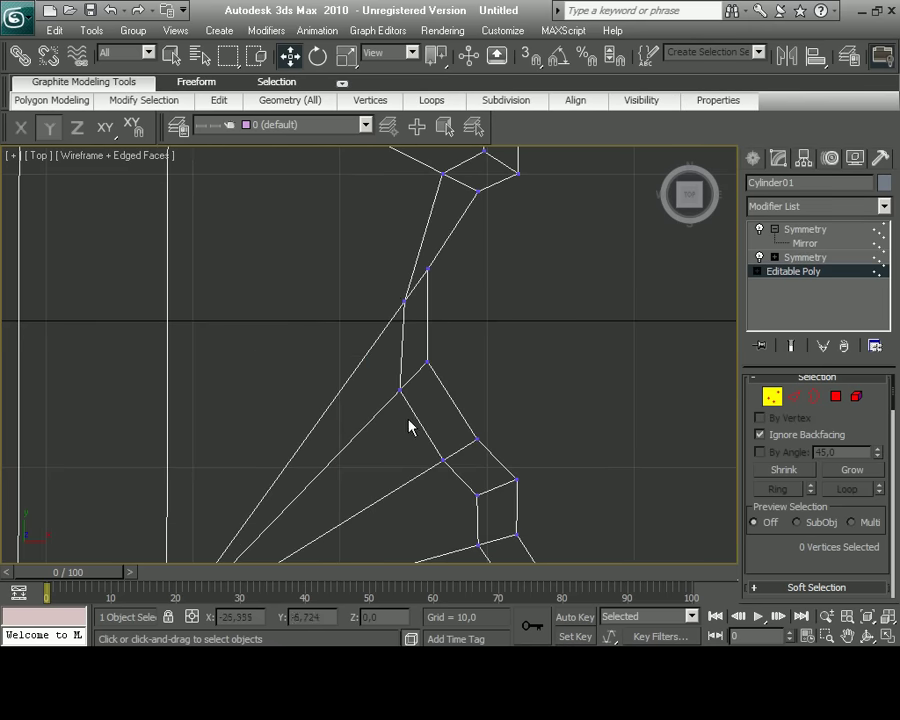
drag(408, 424, 456, 342)
scroll(512, 336, down, 1)
scroll(368, 328, down, 1)
click(379, 328)
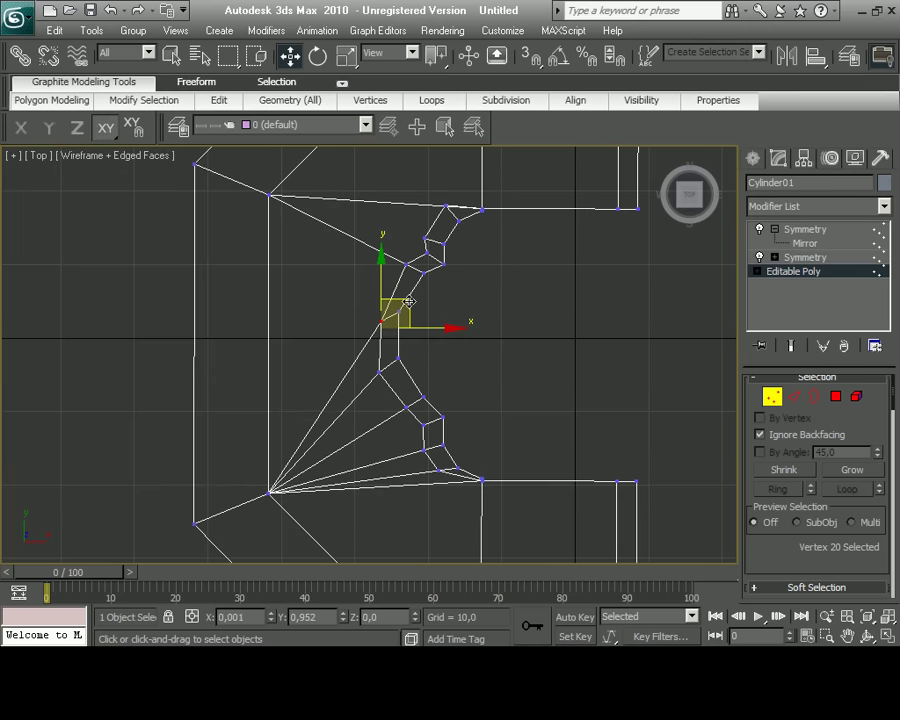
scroll(440, 220, up, 3)
click(433, 186)
scroll(534, 378, down, 2)
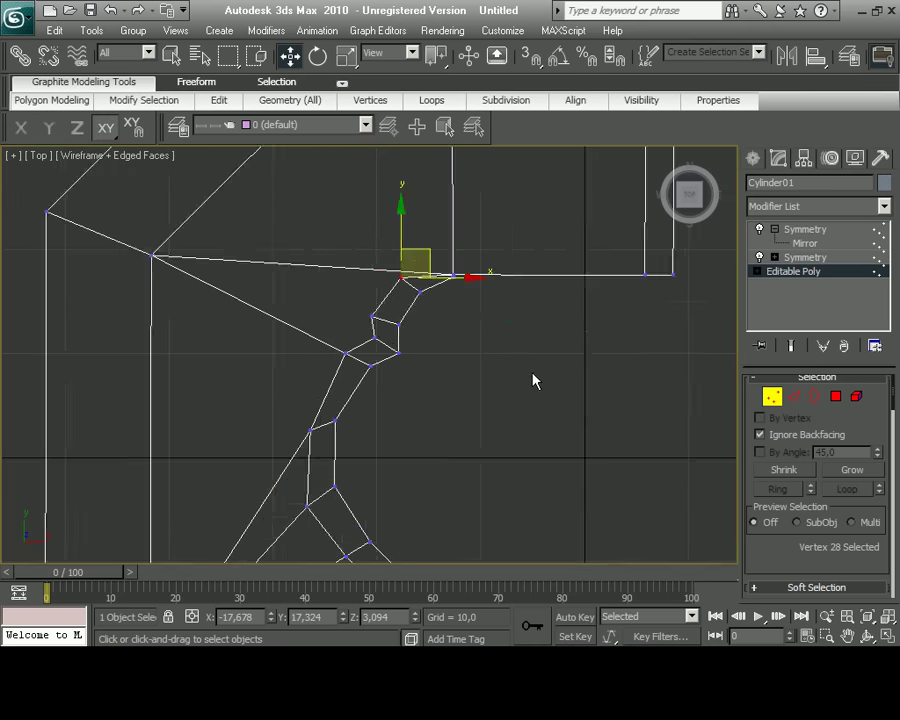
scroll(430, 396, down, 2)
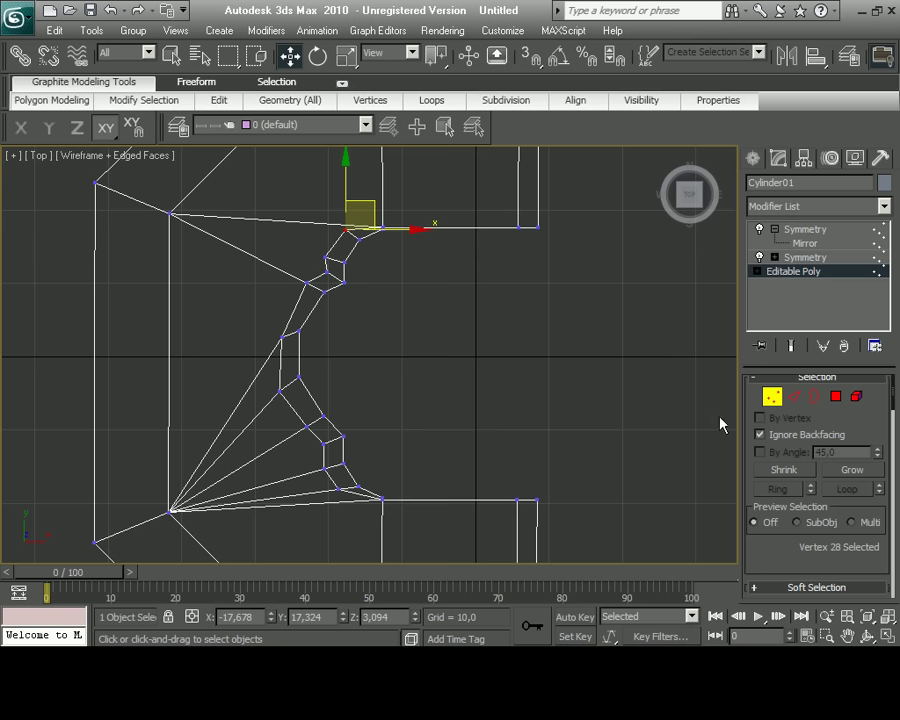
Select the strip of polygons running along the inner curve in the Perspective view.
click(836, 399)
key(alt+w)
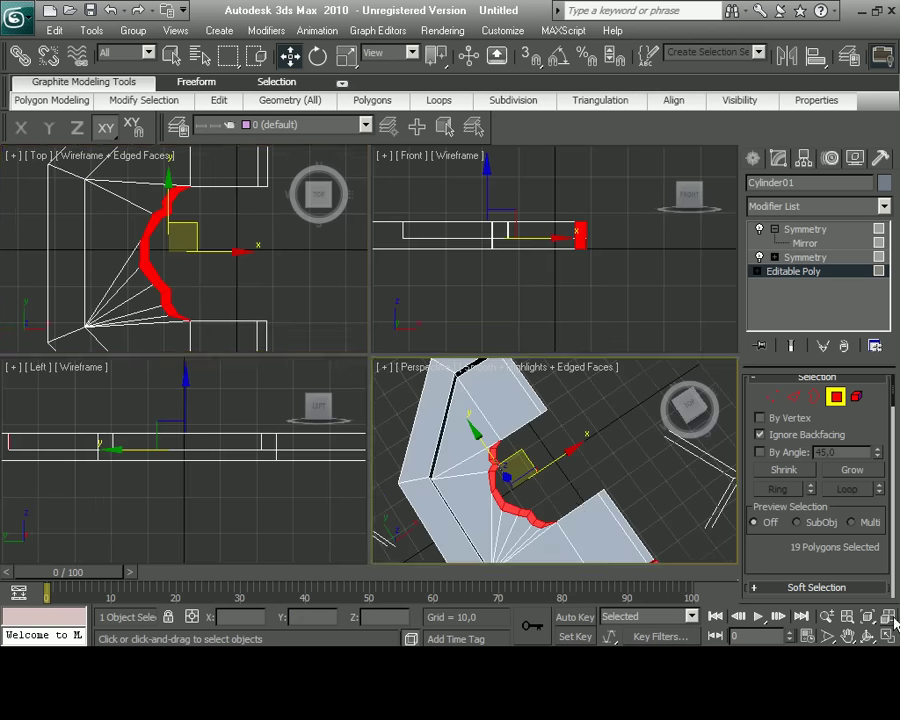
key(alt+w)
alt+middle_drag(333, 368, 300, 340)
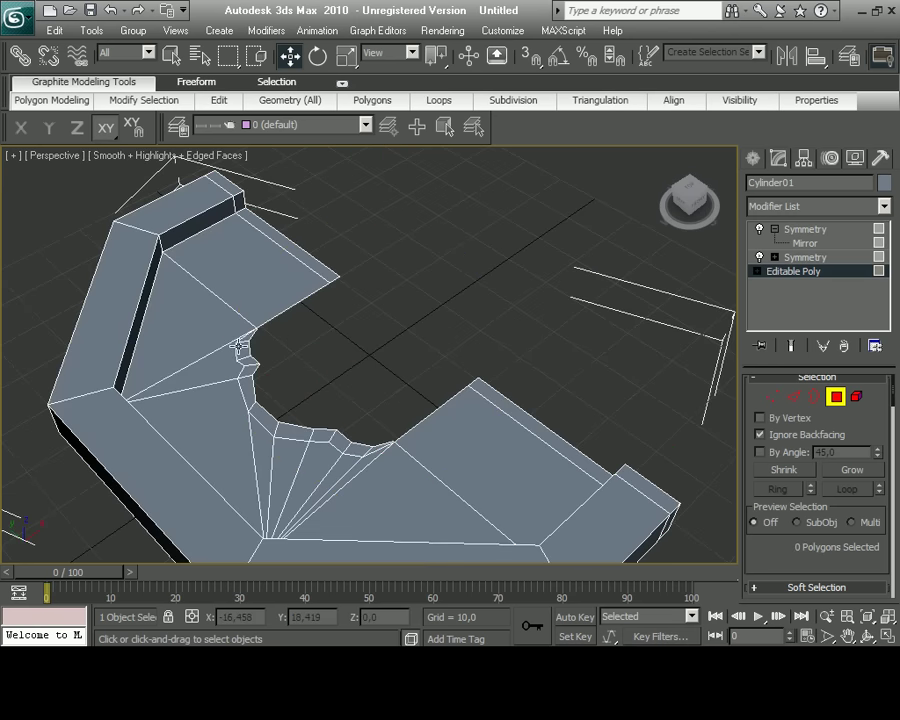
click(247, 340)
click(247, 345)
ctrl+click(243, 360)
ctrl+click(250, 385)
ctrl+click(272, 420)
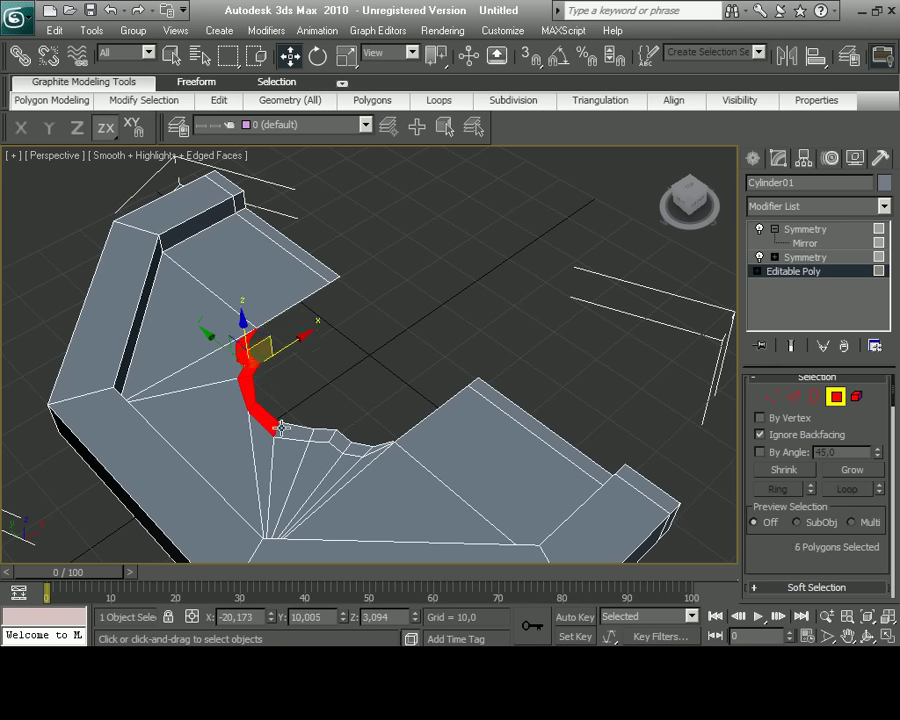
ctrl+click(305, 433)
ctrl+click(338, 441)
ctrl+click(355, 445)
ctrl+click(372, 446)
Delete the selected face strip and return to the top Symmetry modifier.
right_click(341, 442)
click(323, 496)
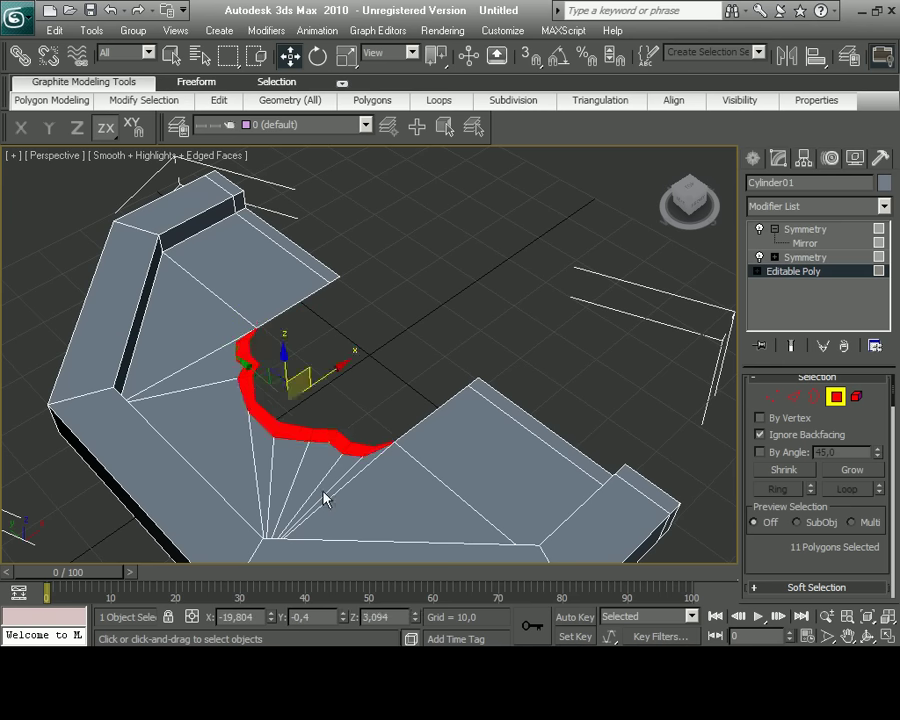
key(Delete)
click(775, 229)
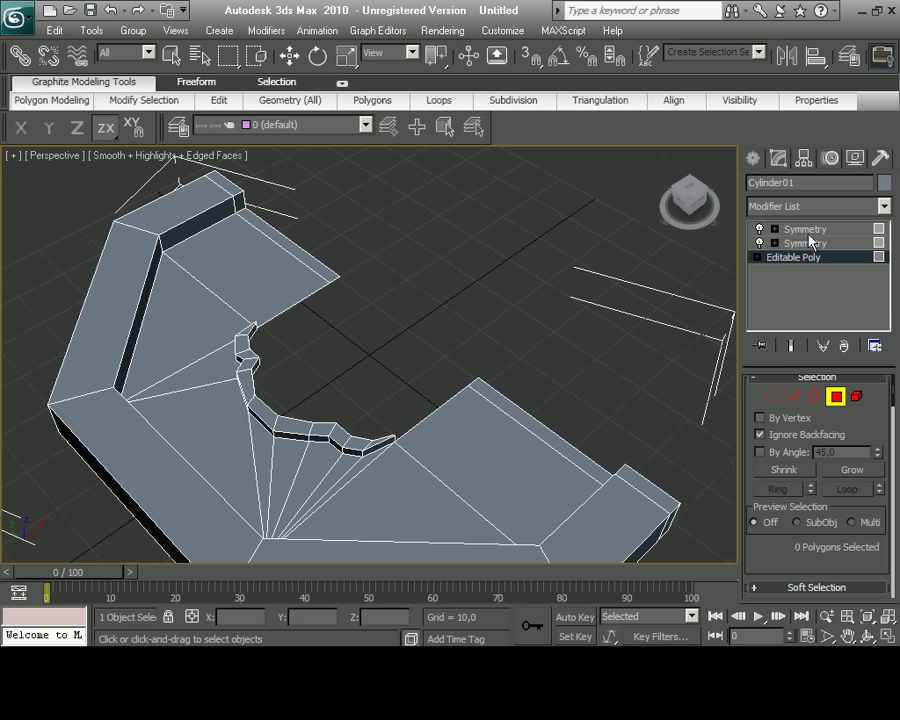
click(809, 234)
Check the finished ring at the top Symmetry modifier in the four-view layout.
key(r)
scroll(547, 413, up, 4)
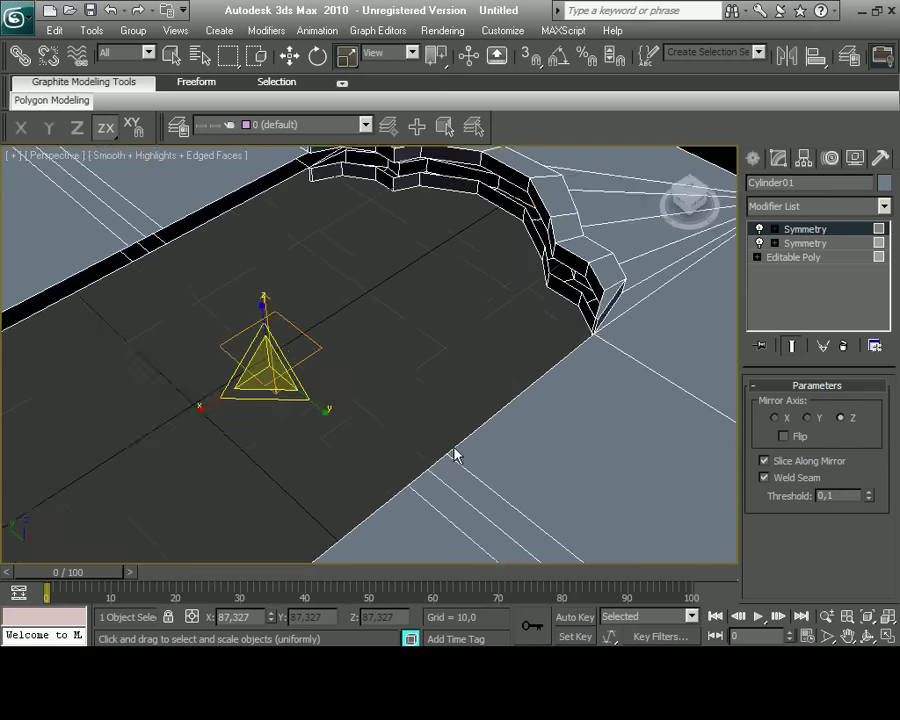
scroll(454, 447, down, 4)
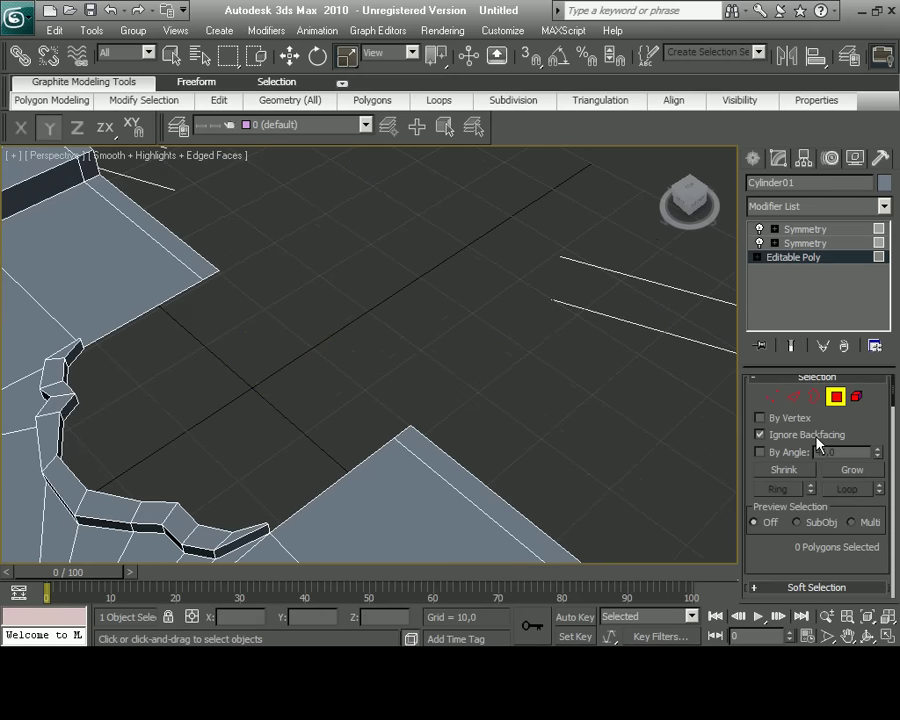
click(805, 229)
scroll(500, 432, down, 3)
scroll(480, 412, up, 2)
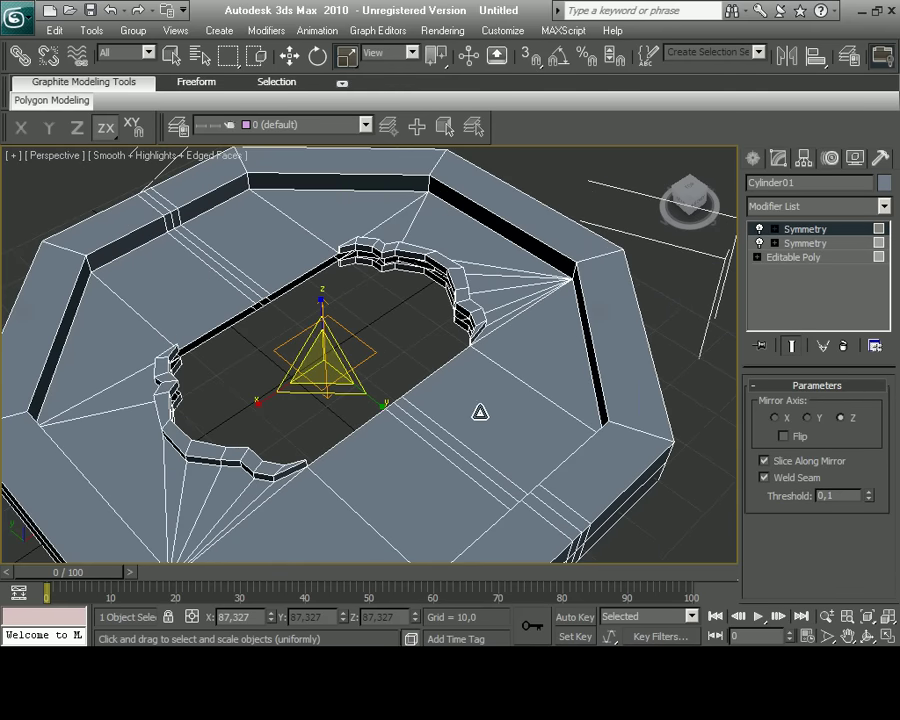
click(887, 618)
Move the ring to the left in the Top view and clone it.
scroll(207, 305, down, 3)
key(w)
drag(283, 255, 190, 267)
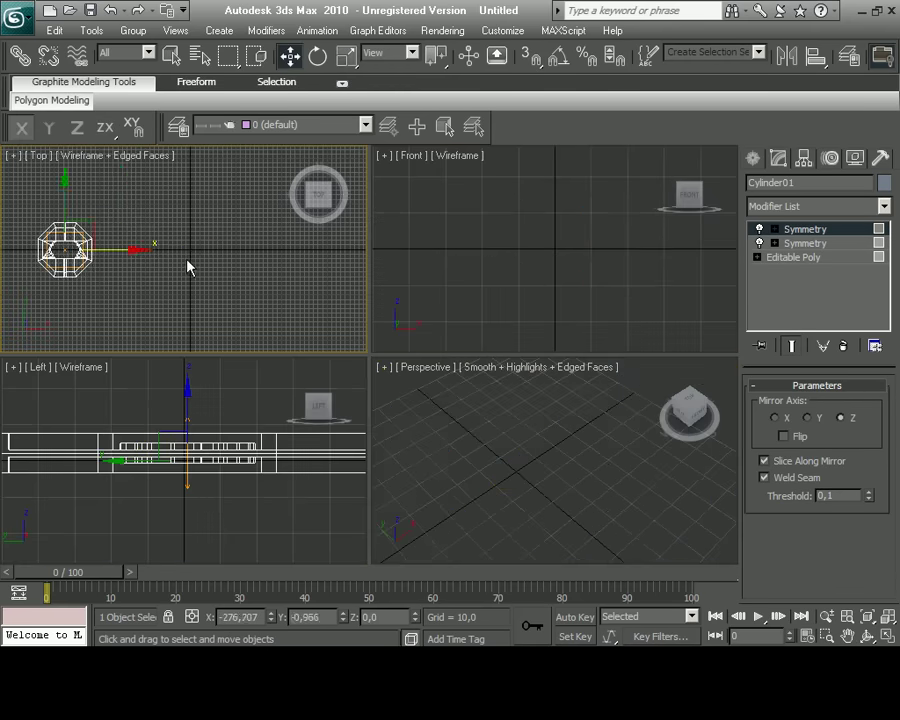
key(ctrl+v)
Name the copy Cylinder02, convert it to Editable Poly, and select its inner border.
click(400, 398)
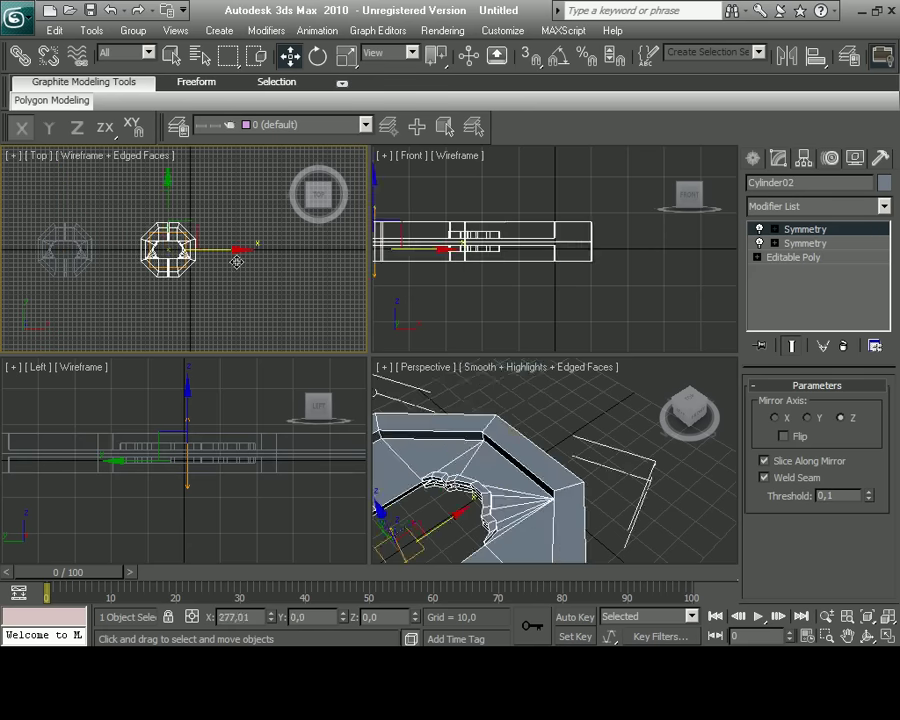
right_click(218, 256)
click(420, 433)
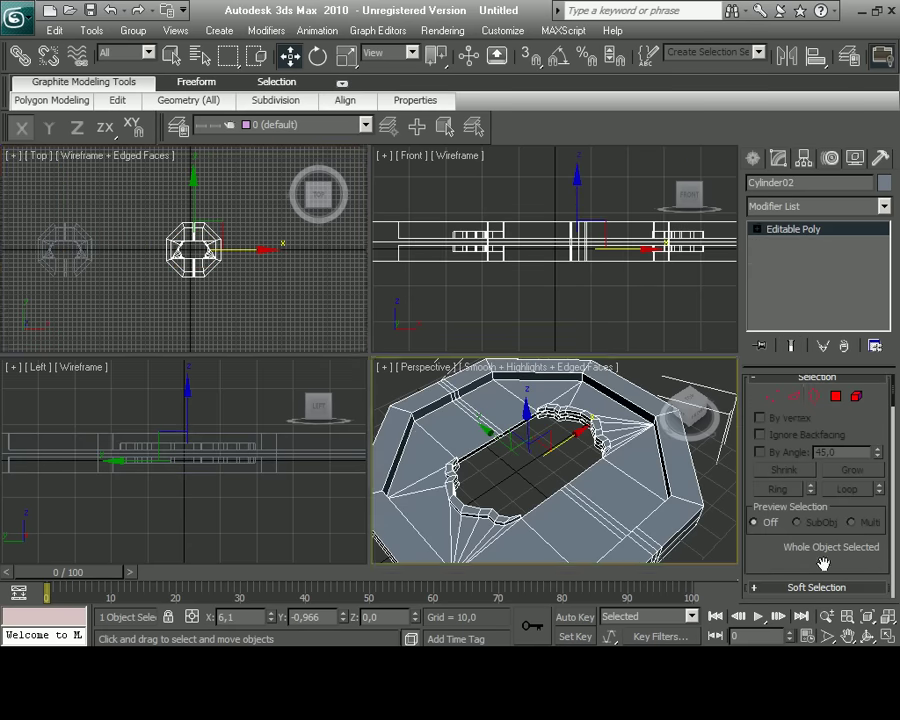
key(alt+w)
click(814, 396)
key(ctrl+a)
click(297, 287)
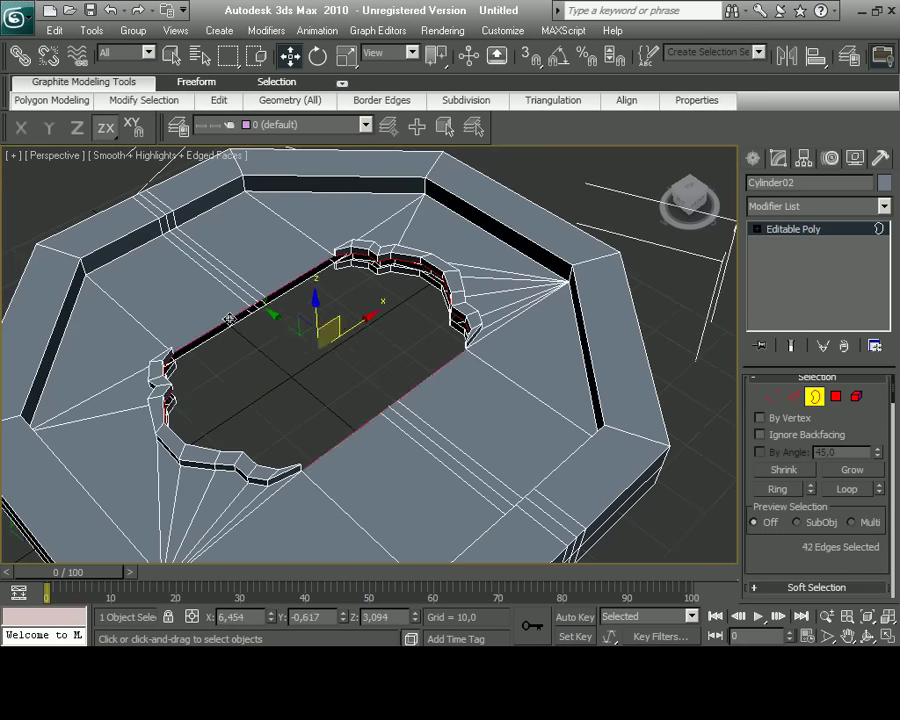
scroll(820, 470, down, 5)
middle_drag(442, 412, 487, 432)
scroll(487, 432, up, 5)
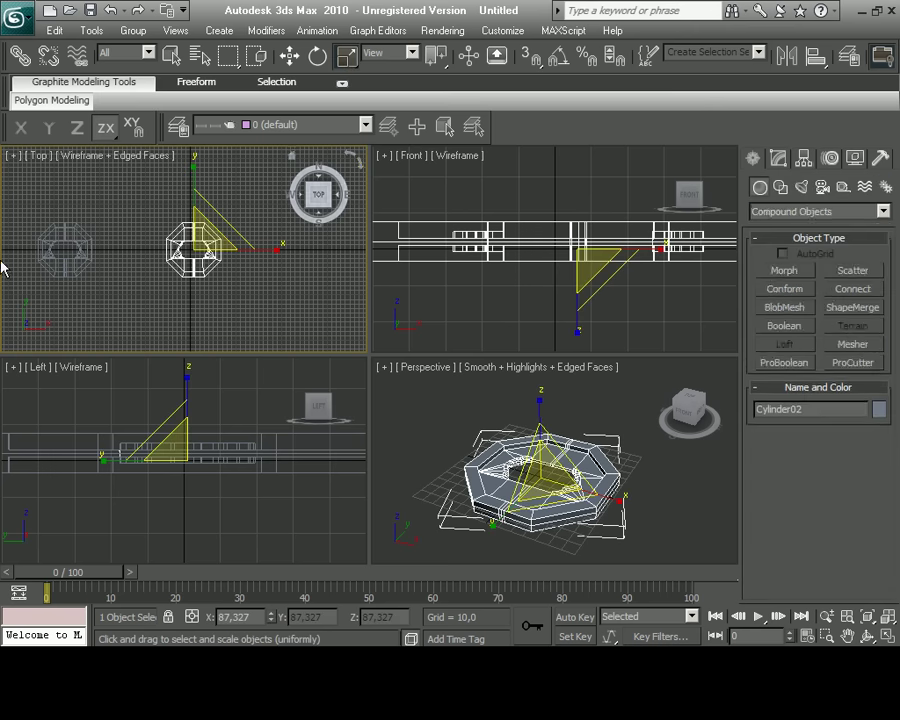
Create a tall Standard Primitives box, Box01, from the ring's centre.
click(790, 211)
click(790, 227)
click(785, 270)
scroll(200, 250, up, 2)
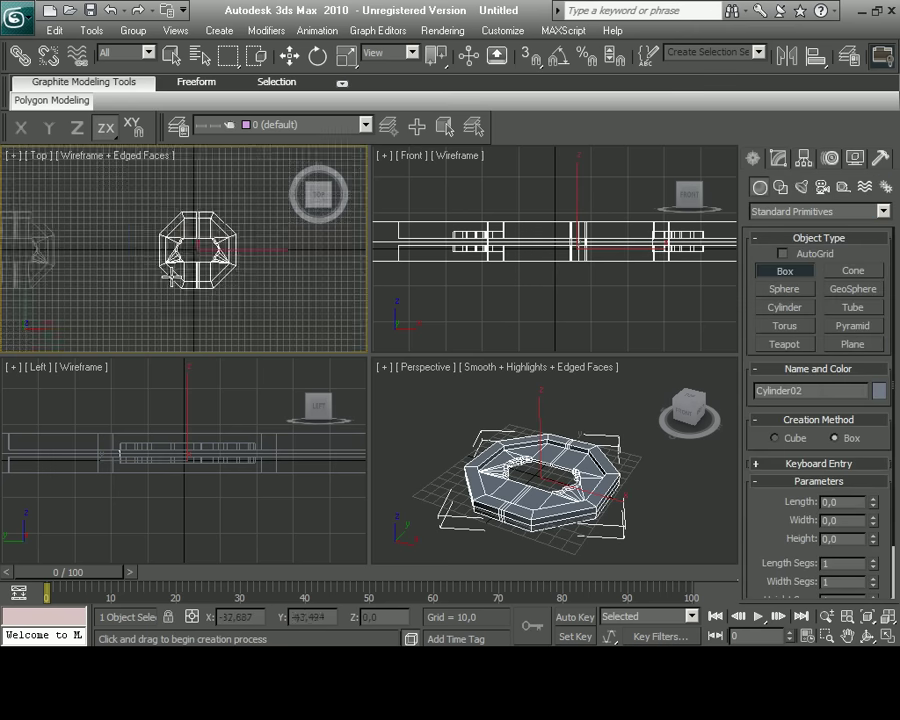
scroll(200, 250, up, 3)
drag(184, 286, 263, 217)
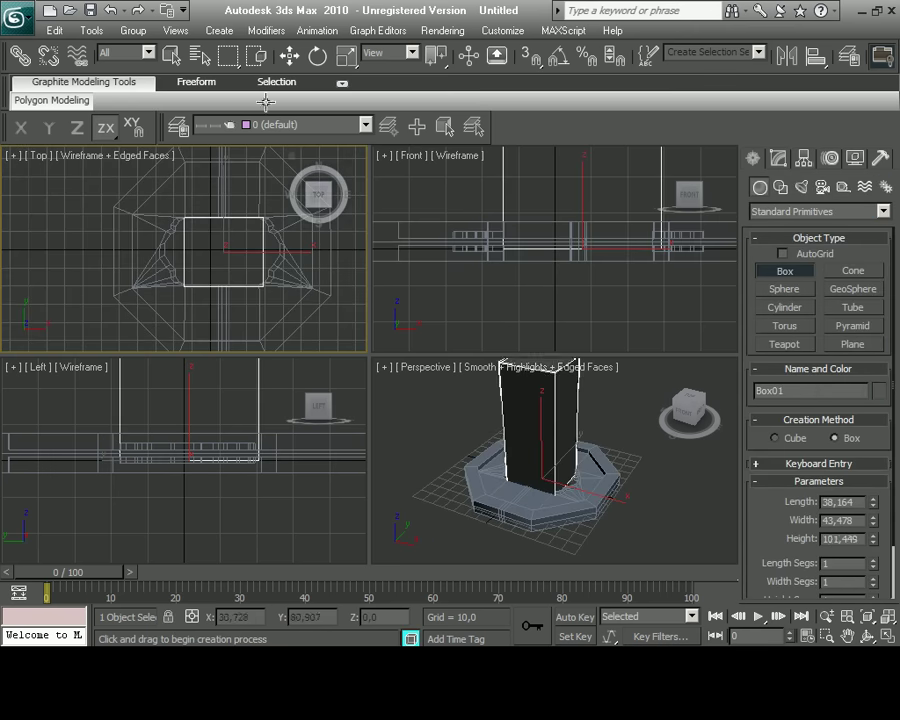
Give Box01 5 width and 5 height segments, then switch to Y-only scaling.
scroll(877, 527, down, 2)
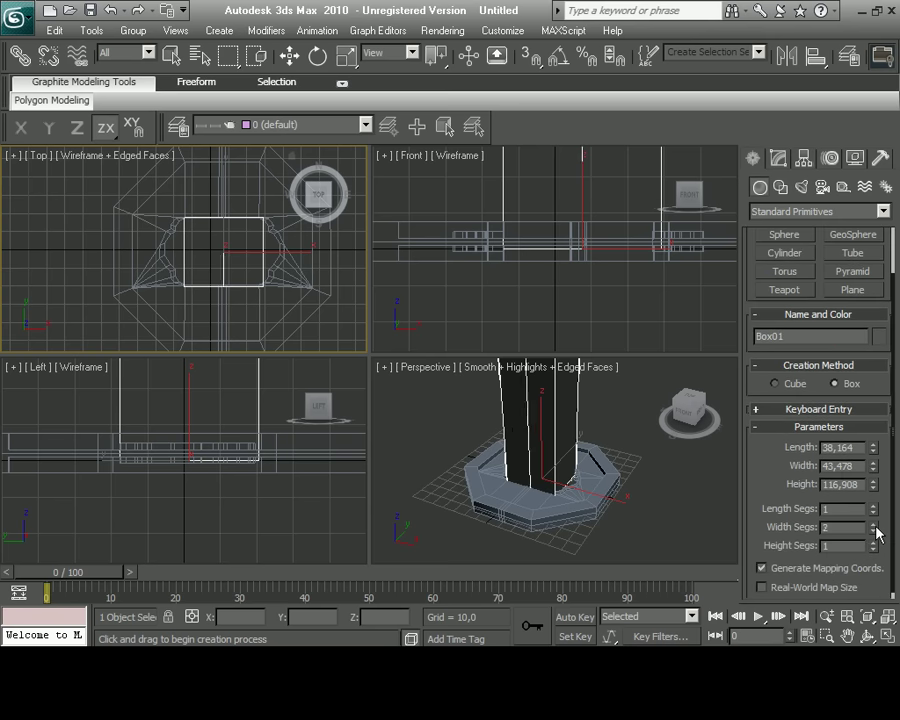
click(874, 523)
click(874, 523)
click(874, 523)
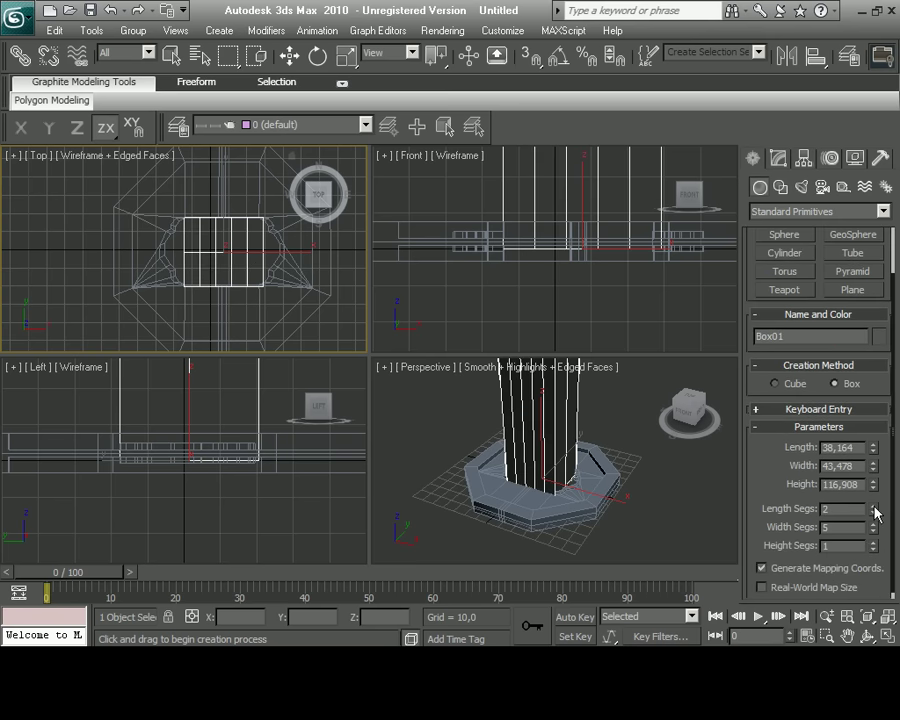
key(alt+w)
click(868, 636)
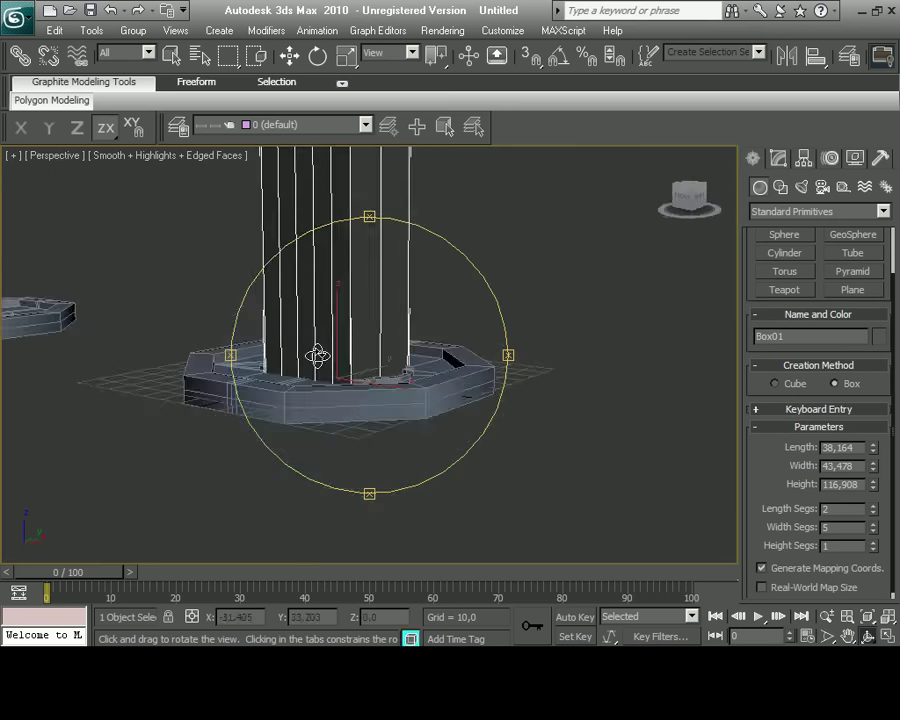
drag(317, 355, 369, 400)
click(874, 541)
click(874, 541)
click(874, 541)
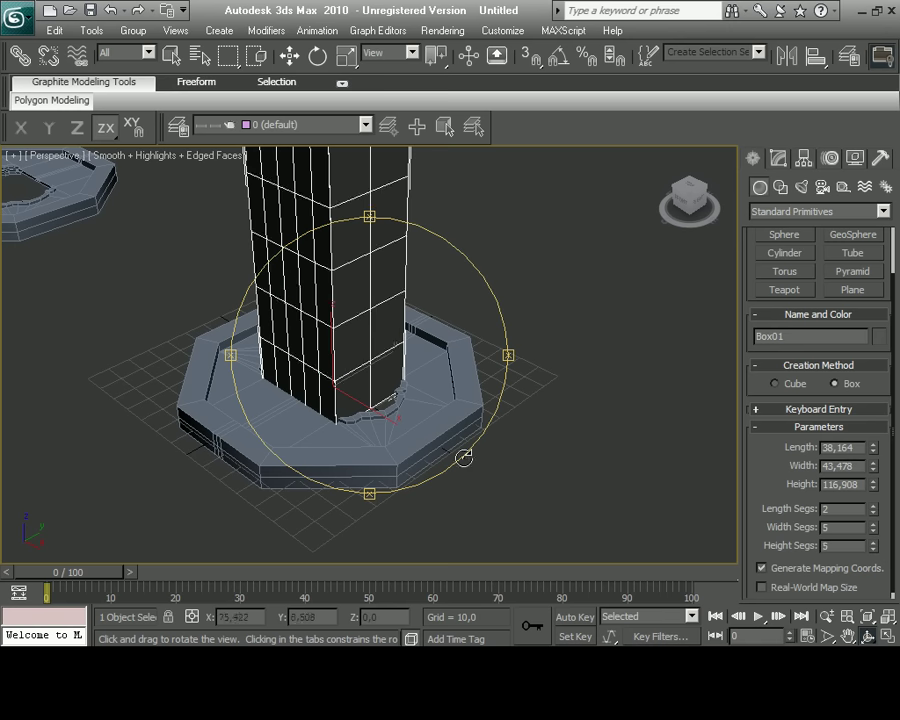
drag(462, 454, 412, 466)
click(886, 615)
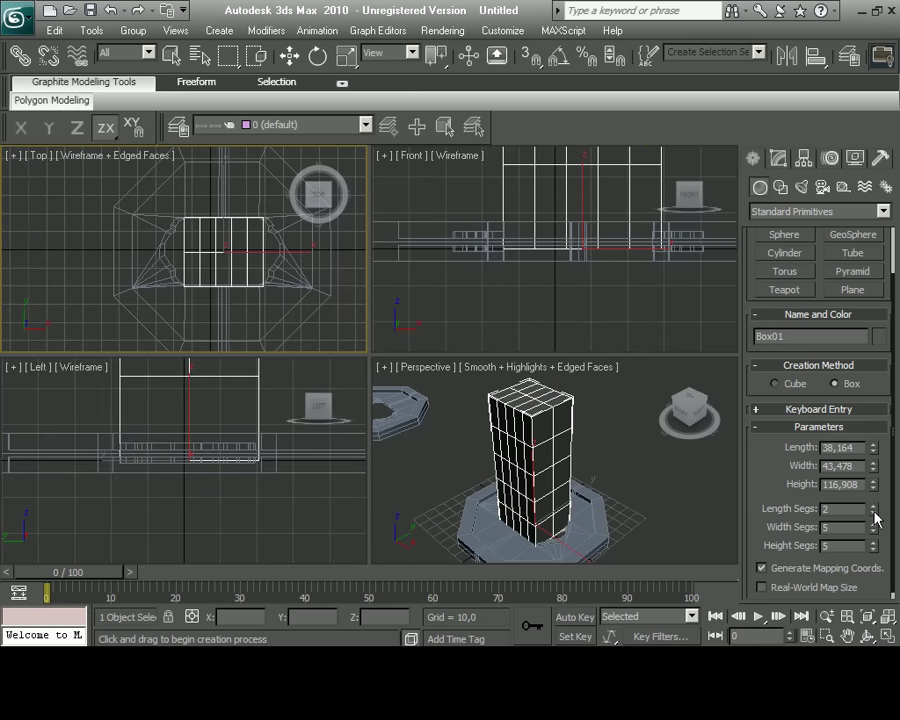
click(347, 55)
Squeeze the box narrower along Y and add an Edit Poly modifier to it.
drag(226, 176, 226, 188)
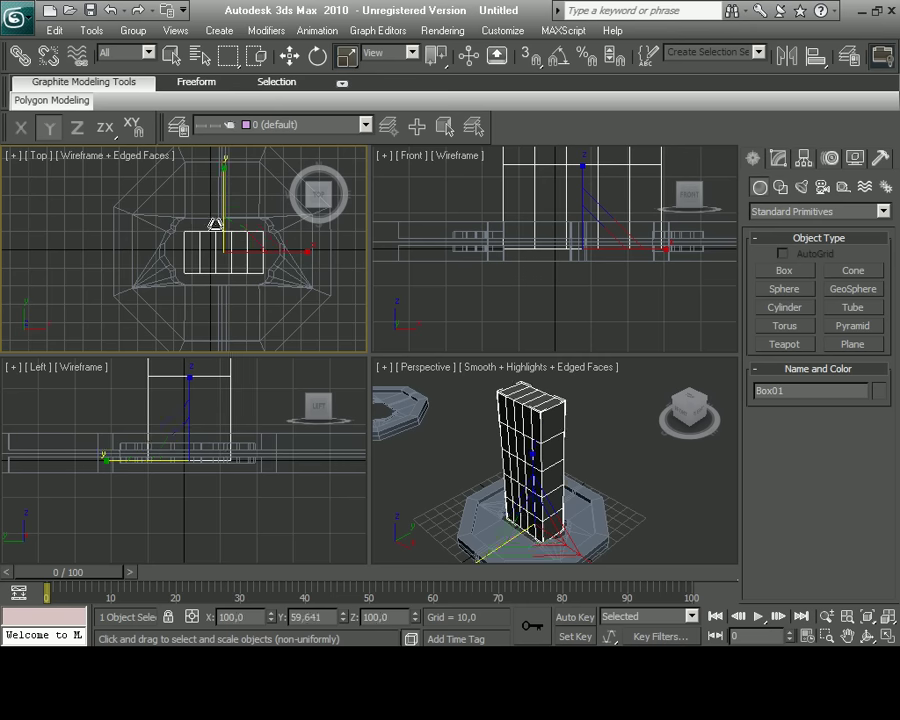
key(w)
right_click(365, 291)
click(888, 637)
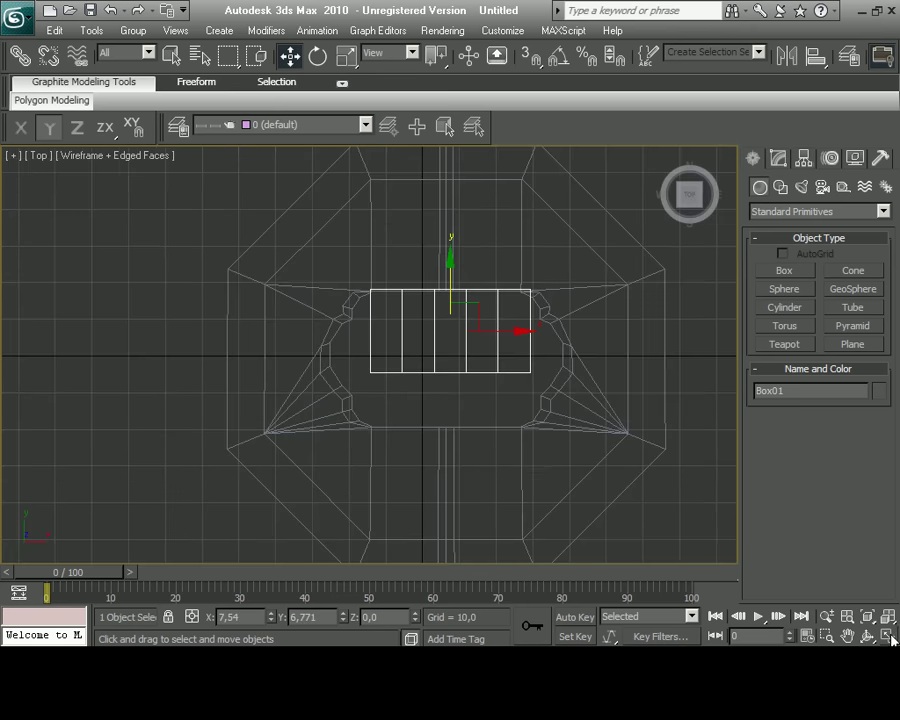
click(265, 30)
click(415, 146)
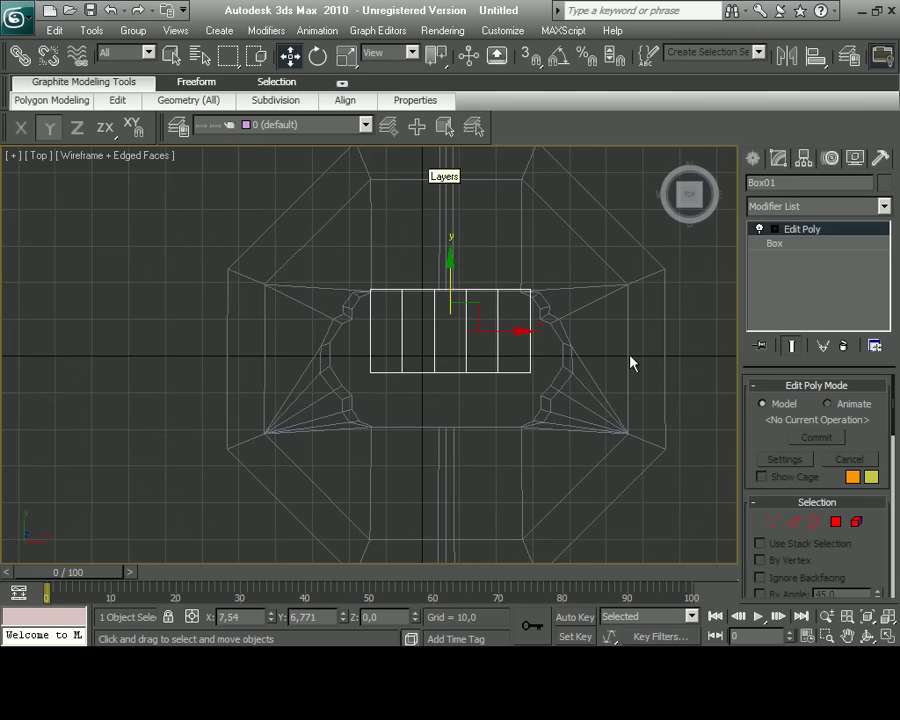
Select a strip of faces on the box's side in the Perspective view.
click(888, 637)
click(560, 540)
click(888, 637)
click(866, 636)
mouse_move(380, 380)
mouse_down()
mouse_move(350, 398)
mouse_move(391, 440)
mouse_up()
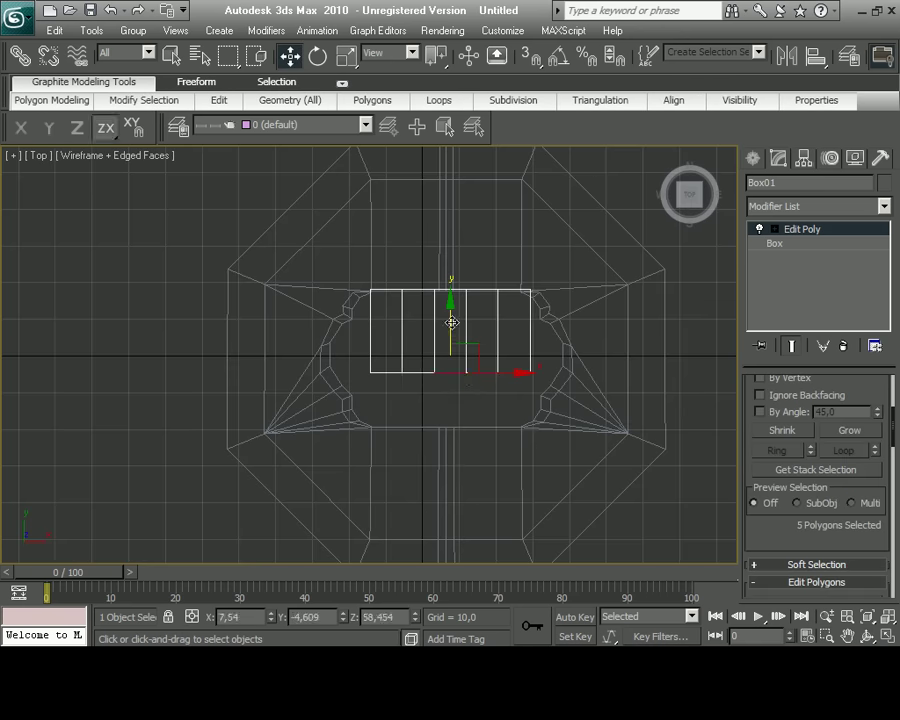
click(887, 636)
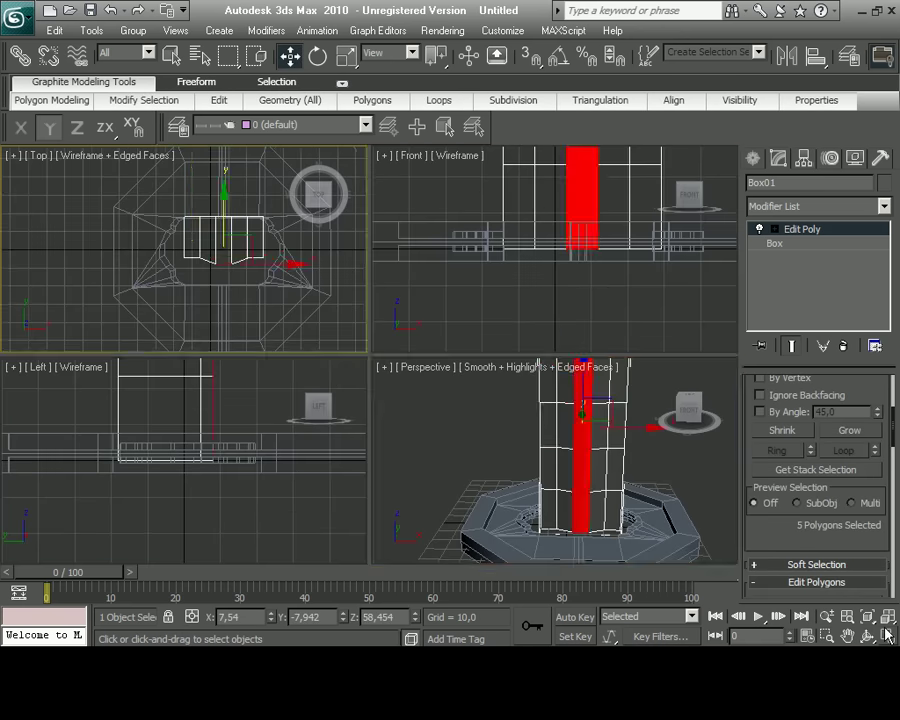
click(544, 390)
ctrl+click(545, 470)
Twist the selected side face strip around the Z axis.
right_click(233, 295)
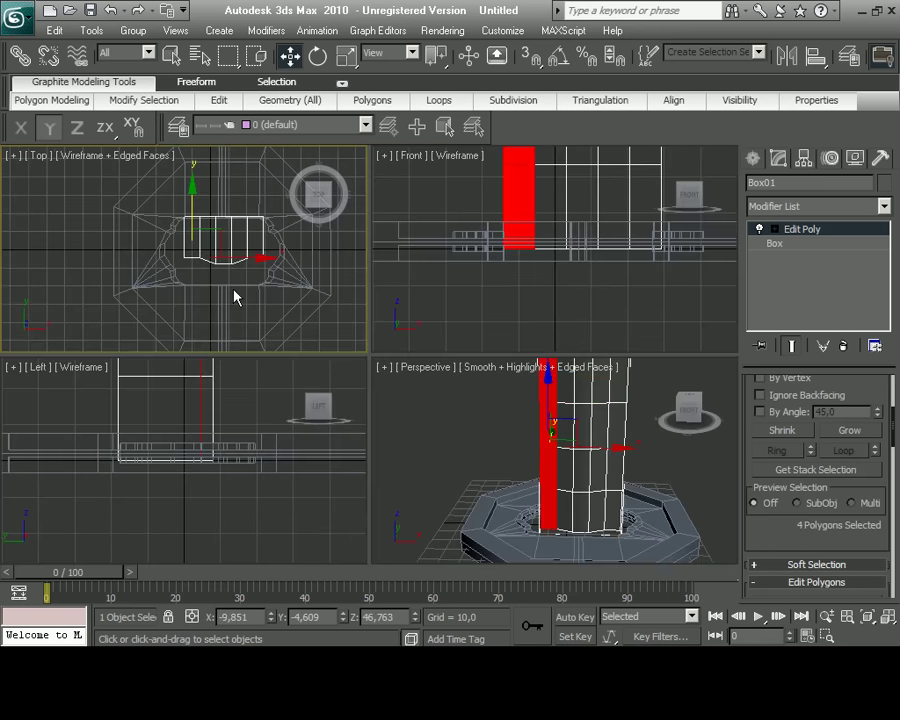
key(alt+w)
key(e)
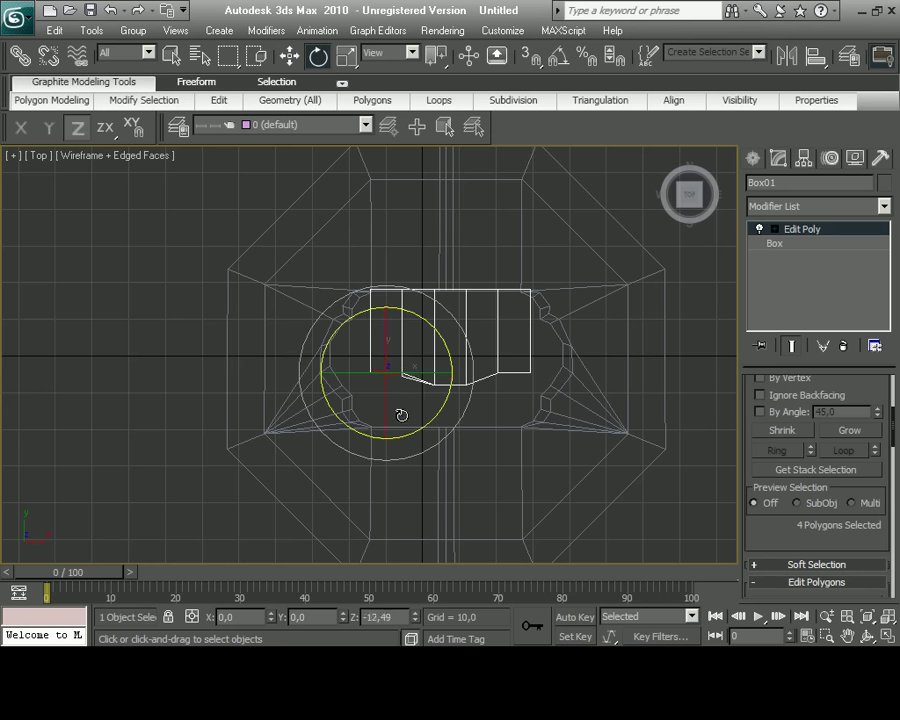
click(885, 637)
key(alt+w)
alt+middle_drag(438, 380, 438, 428)
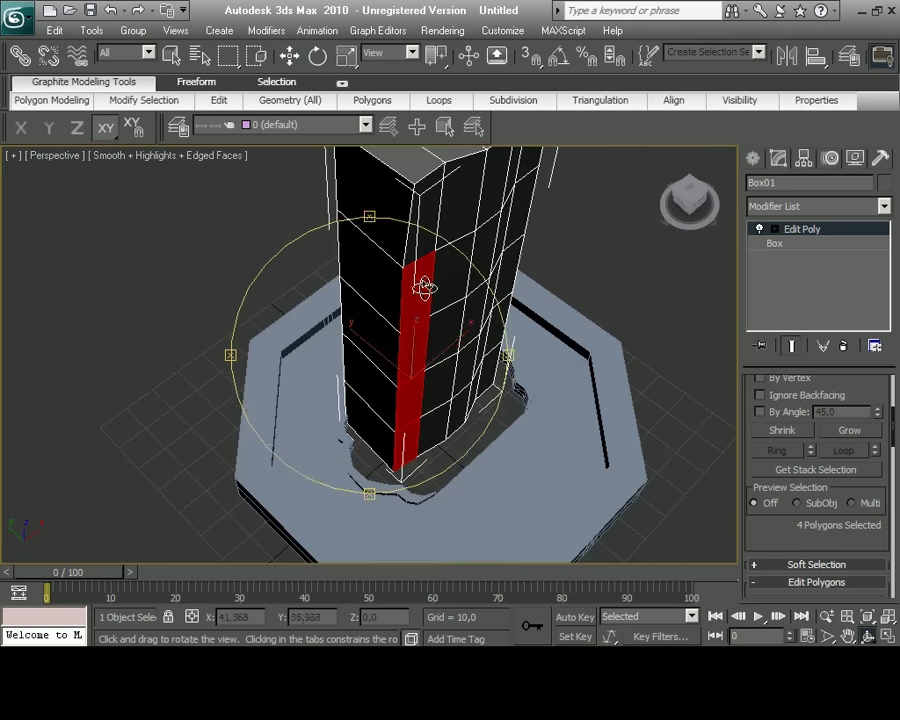
alt+middle_drag(425, 288, 411, 360)
key(e)
alt+middle_drag(354, 392, 417, 421)
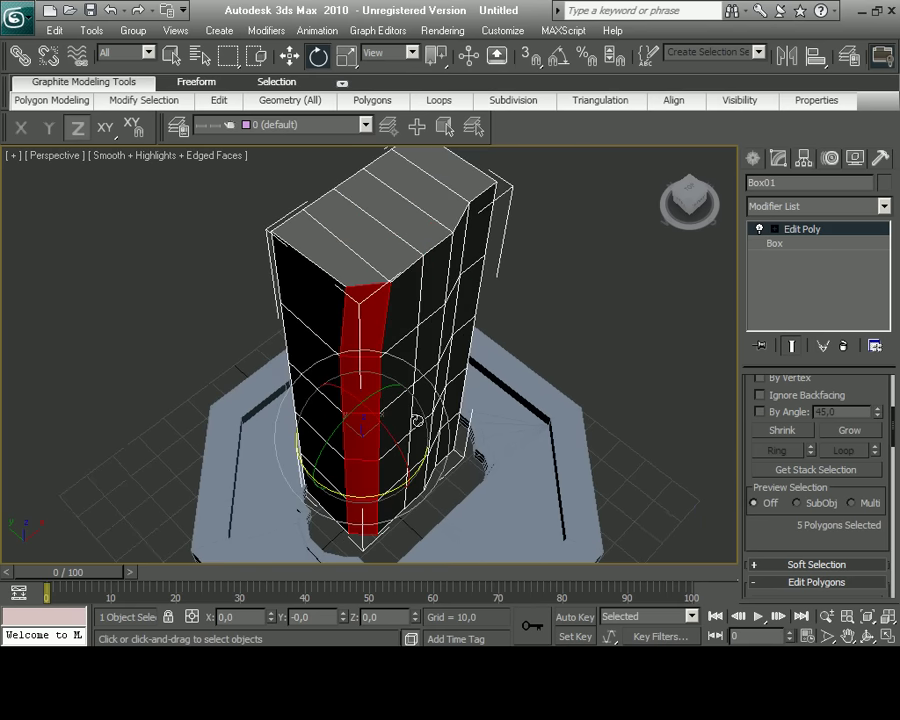
Select the right-hand column of faces and rotate it around Z to angle that side.
key(w)
click(402, 292)
ctrl+click(400, 345)
ctrl+click(398, 430)
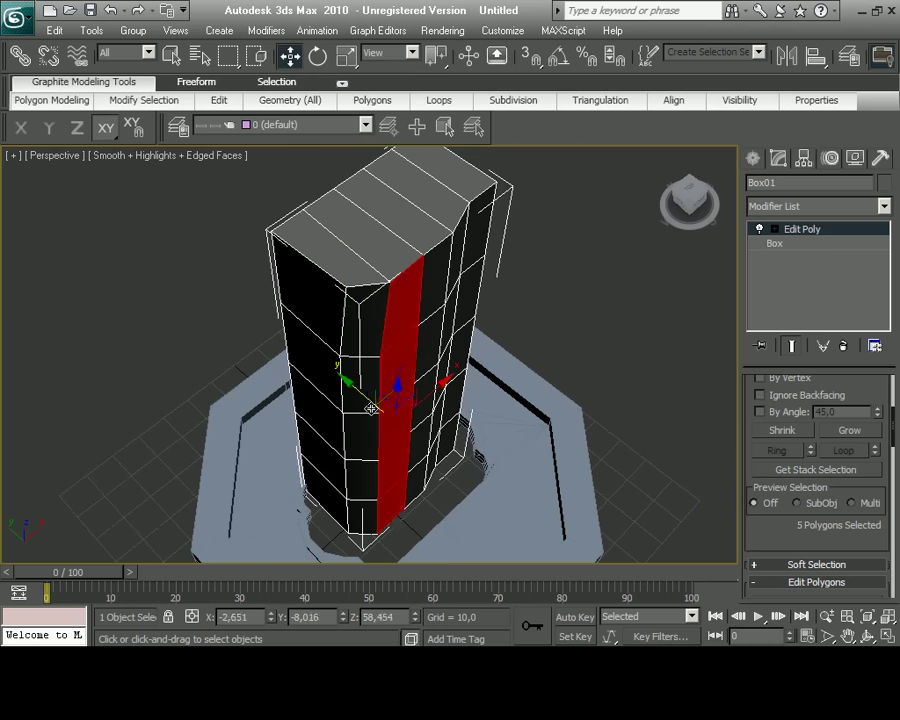
click(478, 225)
ctrl+click(470, 290)
ctrl+click(460, 350)
ctrl+click(452, 400)
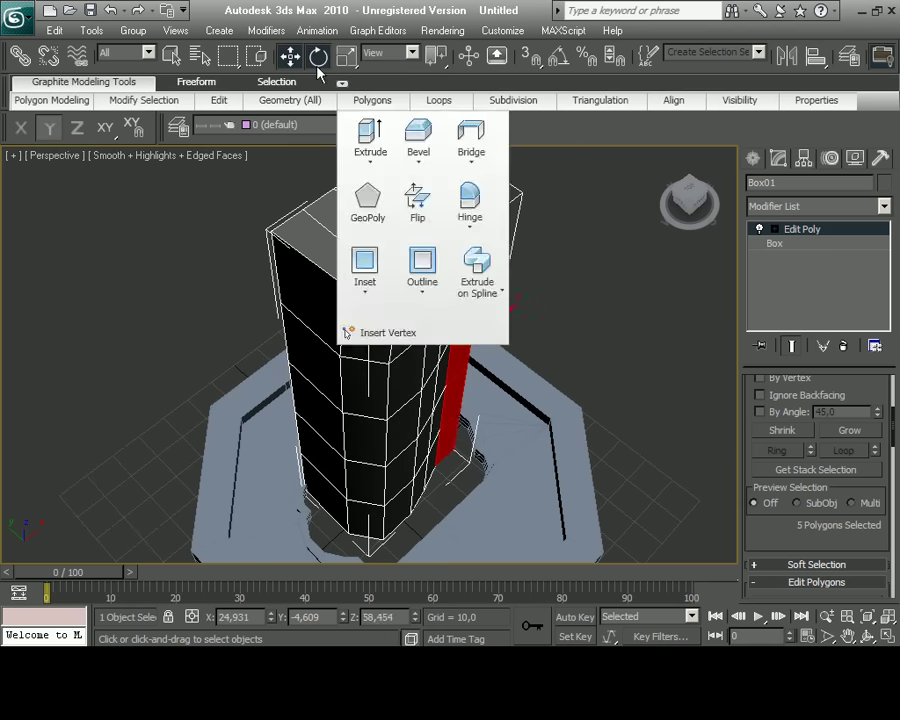
click(318, 55)
drag(465, 410, 519, 409)
Add the front faces and lower faces down to the column bottom to the selection.
key(w)
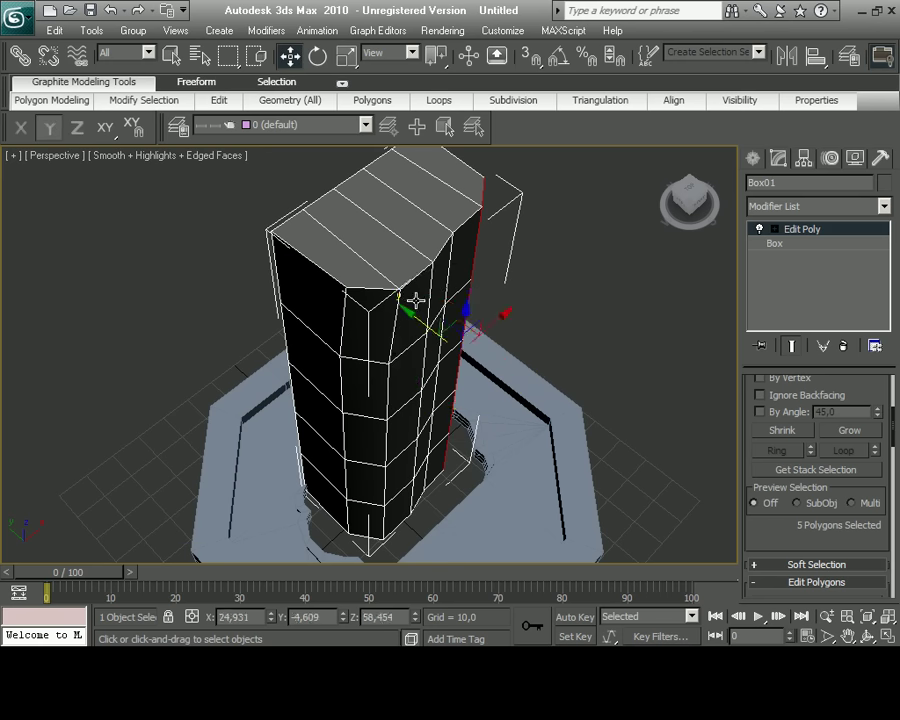
ctrl+click(468, 257)
ctrl+click(436, 363)
ctrl+click(407, 452)
ctrl+click(436, 515)
ctrl+click(440, 478)
ctrl+click(444, 438)
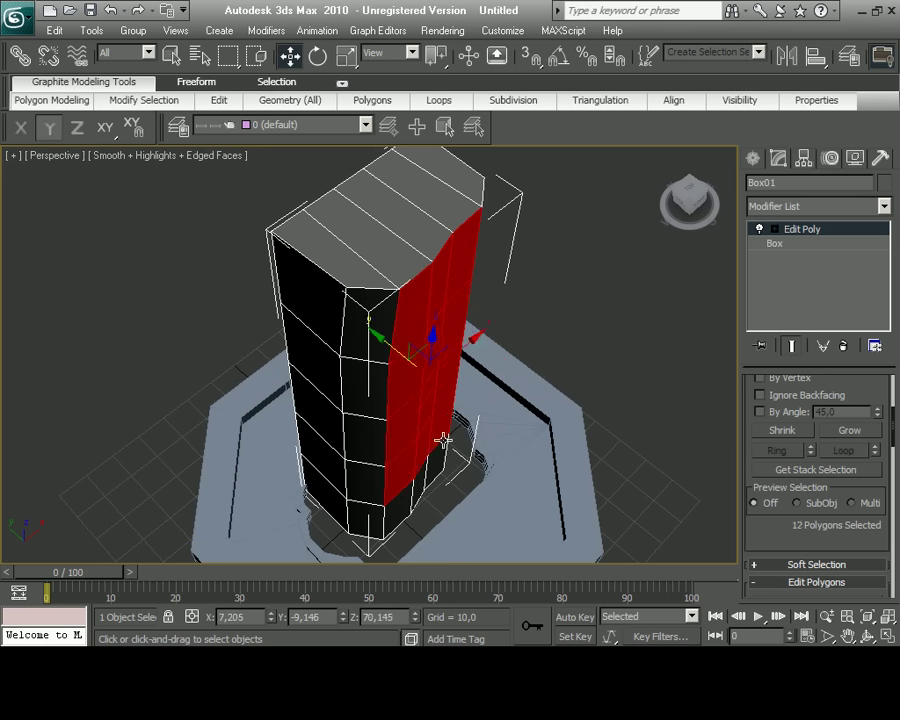
ctrl+click(398, 530)
ctrl+click(402, 512)
ctrl+click(404, 494)
Select vertices along the box's edge in the Top view.
key(alt+w)
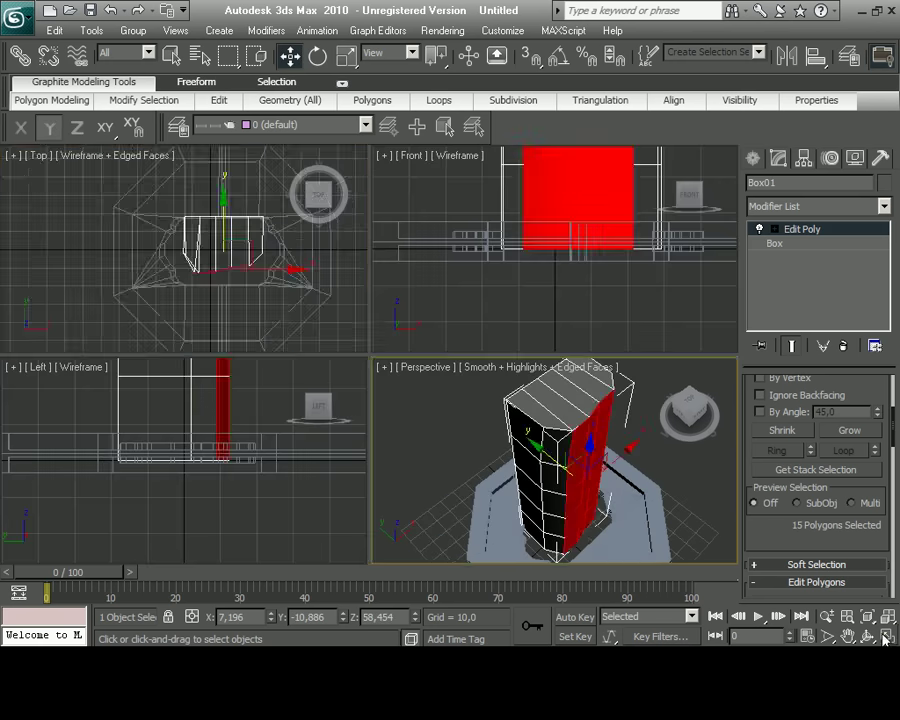
scroll(200, 300, up, 3)
scroll(200, 310, up, 2)
key(1)
click(203, 304)
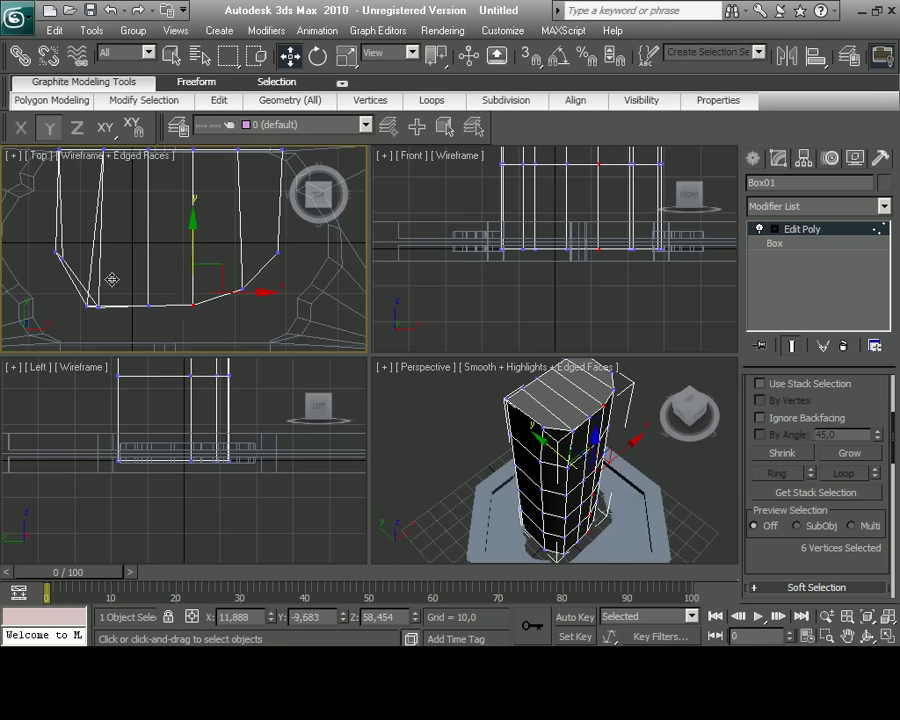
middle_drag(35, 212, 139, 319)
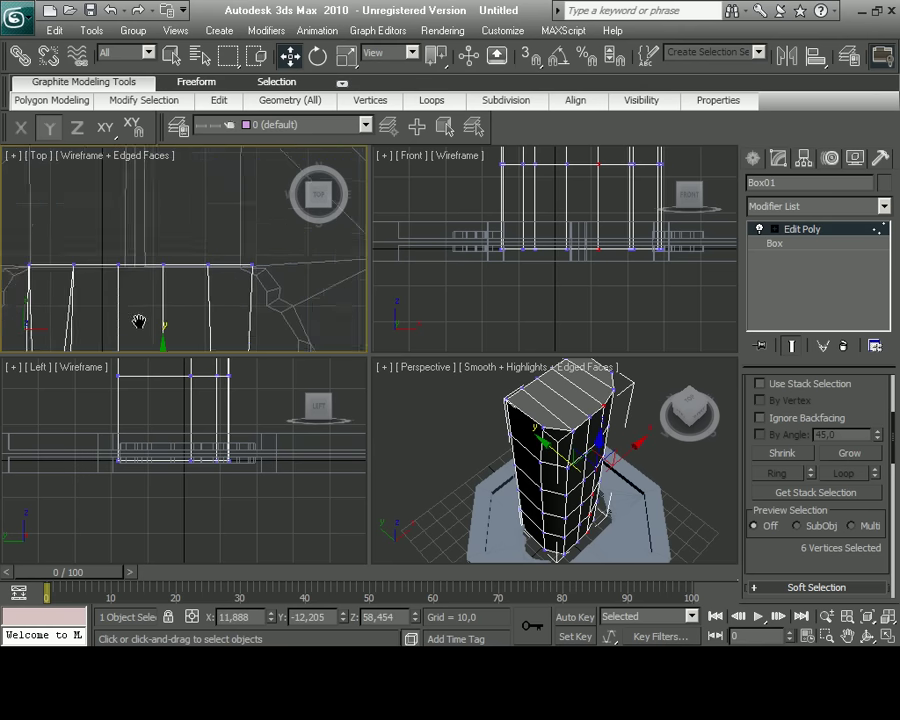
key(alt+w)
scroll(221, 328, down, 5)
Add a Symmetry modifier mirroring across Y with Flip turned on.
click(860, 206)
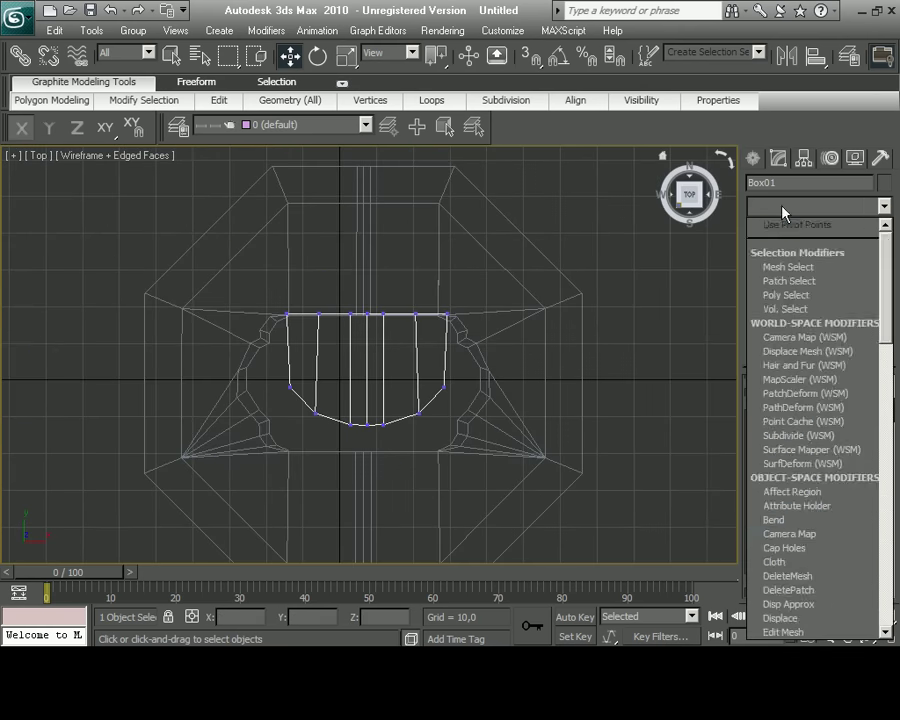
key(s)
click(820, 452)
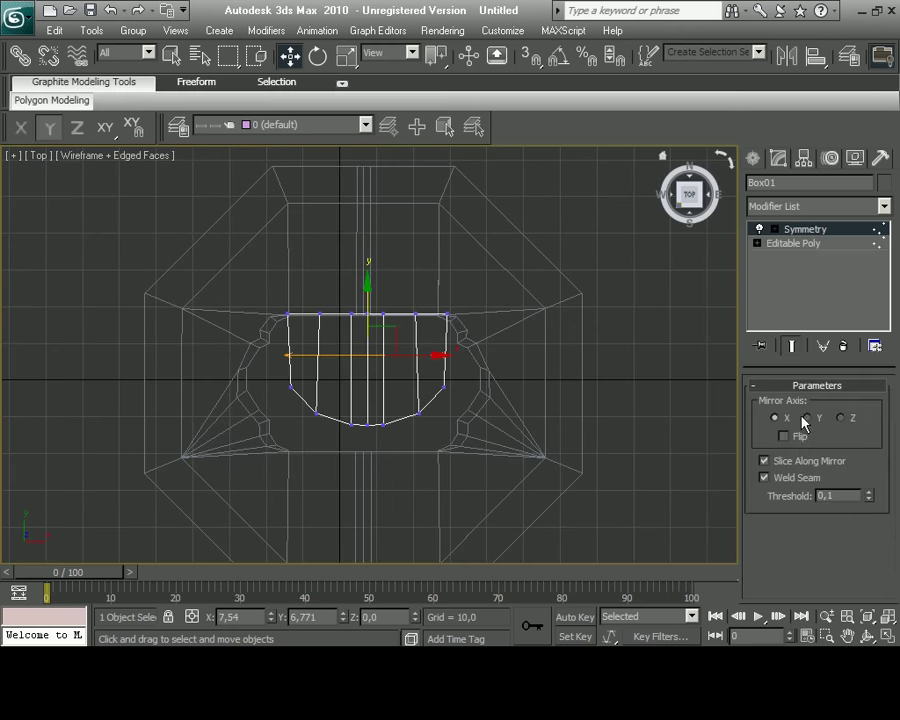
click(784, 436)
click(784, 436)
click(808, 418)
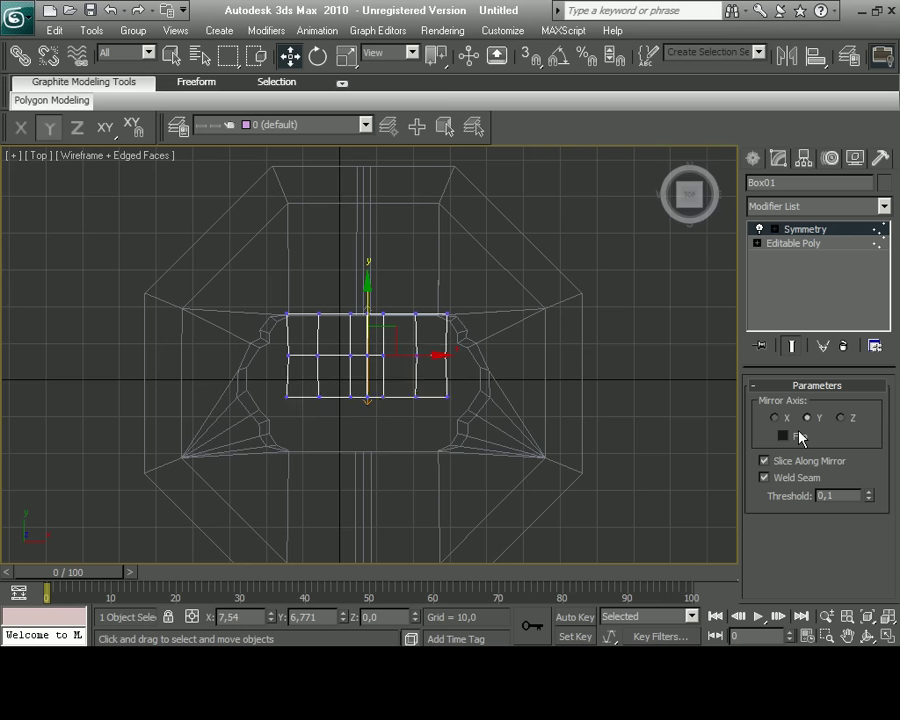
click(784, 436)
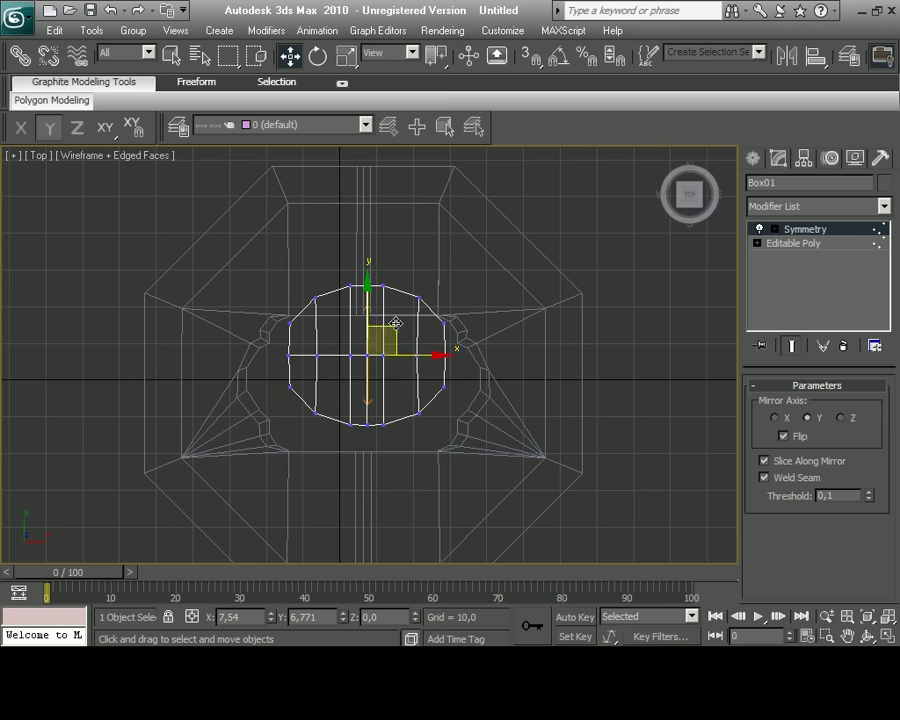
Shift the mirror plane and scale the shape wider along Y.
drag(396, 323, 391, 350)
key(r)
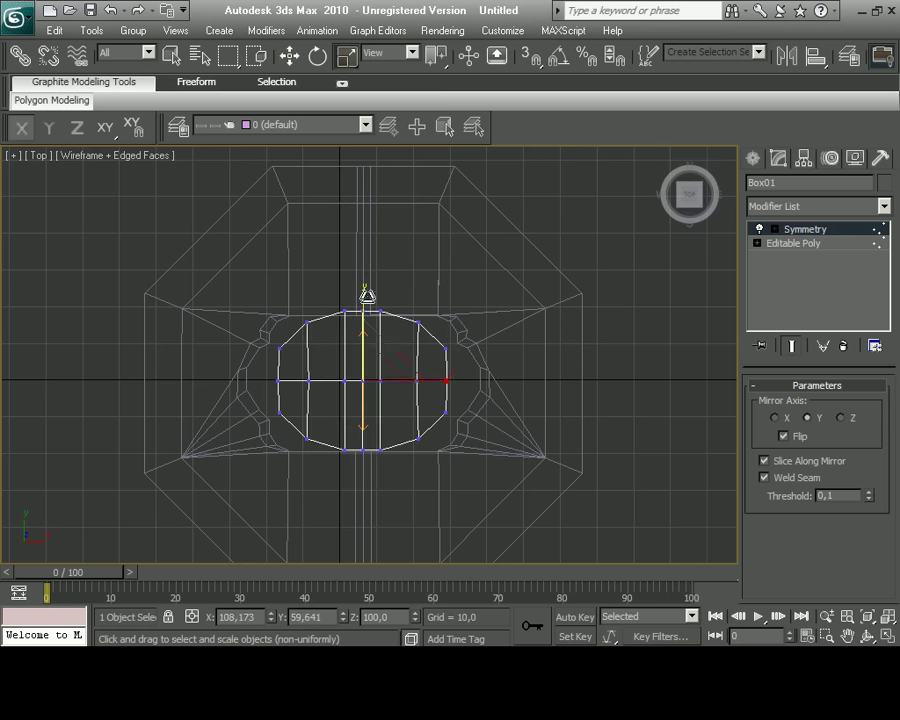
drag(444, 378, 363, 303)
click(888, 636)
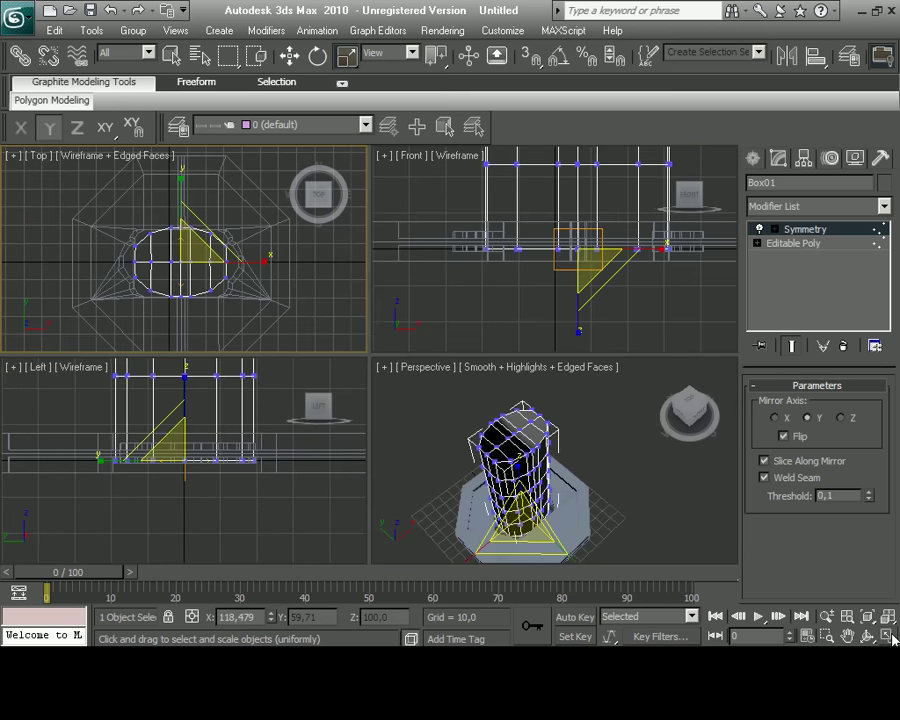
Rotate both objects 90 degrees in the Front view and move them left and down.
right_click(524, 344)
key(alt+w)
scroll(524, 344, down, 3)
click(760, 158)
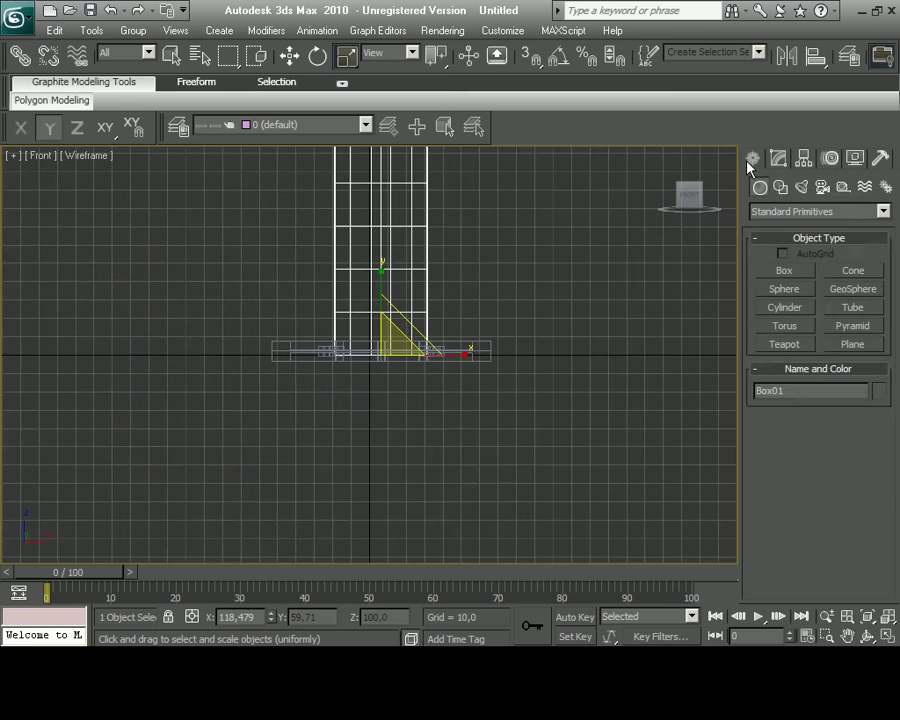
drag(272, 313, 440, 380)
key(e)
drag(390, 360, 408, 458)
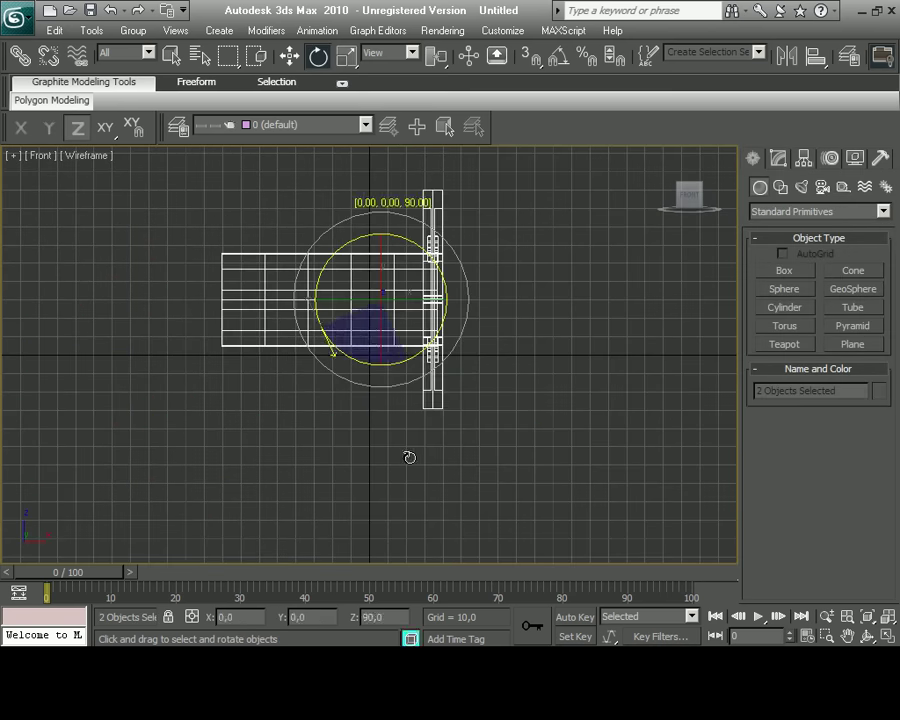
key(w)
drag(402, 272, 350, 325)
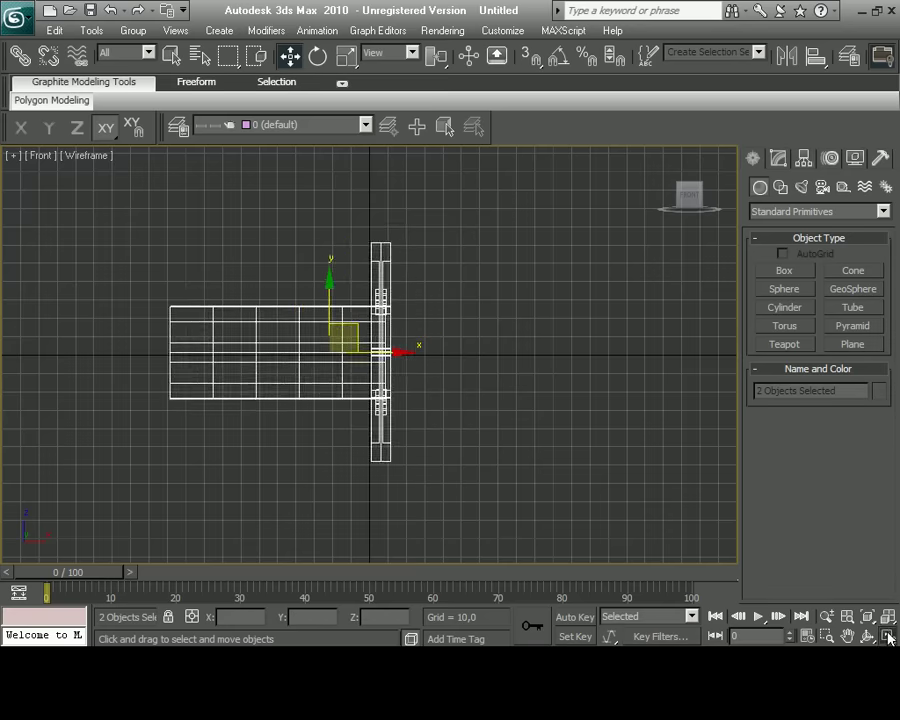
Frame the pieces in the Perspective view and select only the handle box.
click(889, 637)
right_click(579, 497)
click(868, 637)
click(889, 637)
mouse_move(370, 330)
mouse_down()
mouse_move(412, 375)
mouse_move(333, 452)
mouse_up()
key(alt+w)
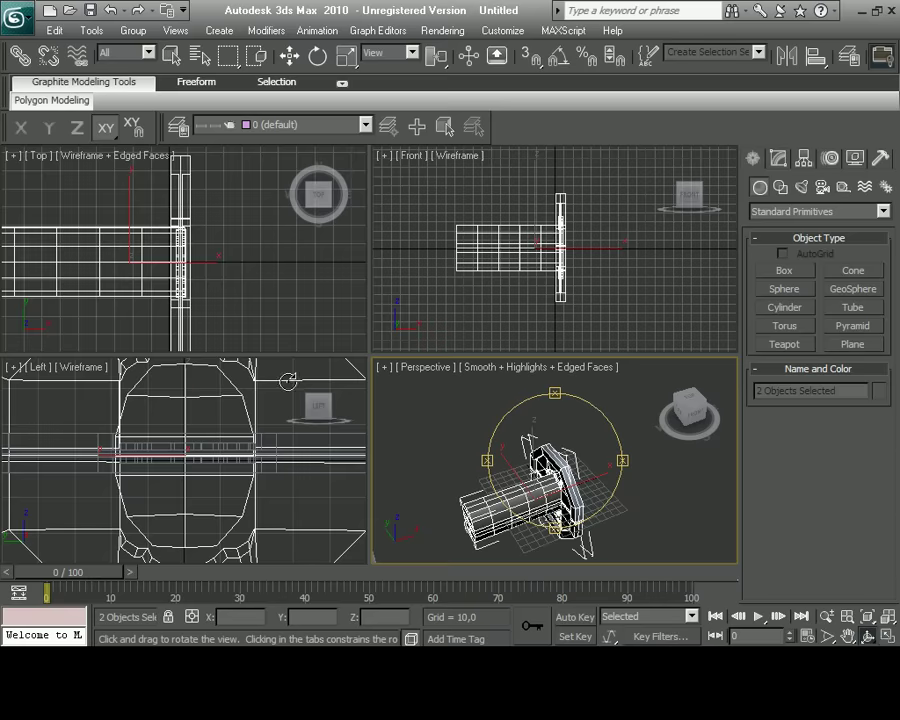
key(Escape)
key(z)
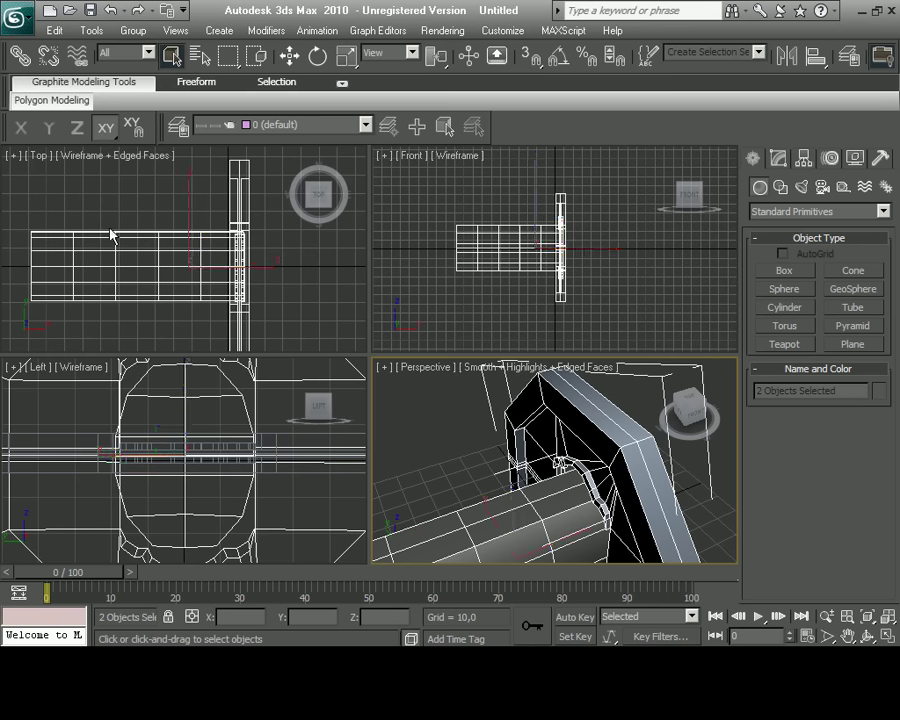
click(106, 250)
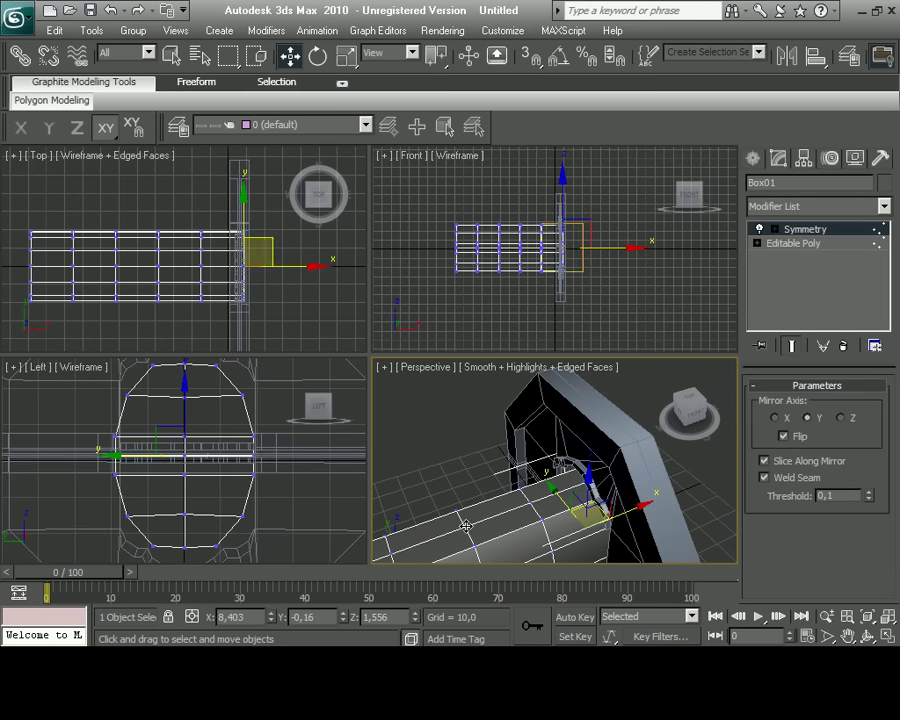
Collapse the Symmetry modifier into the mesh and select a blade vertex.
right_click(790, 229)
click(653, 361)
click(528, 401)
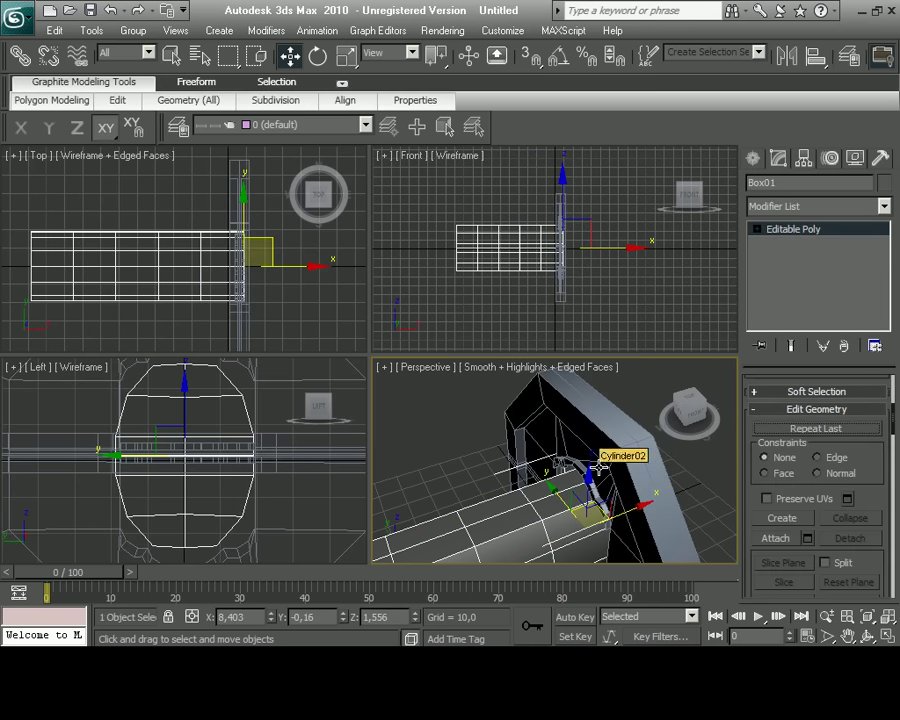
key(1)
click(478, 505)
key(alt+w)
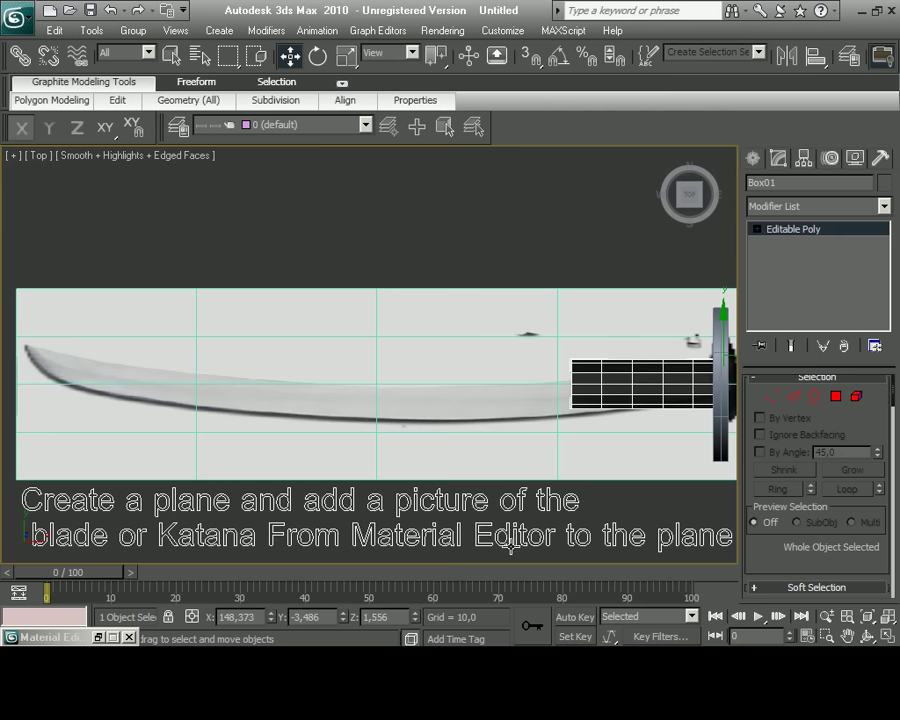
Move blade vertex columns left along the picture, pulling the end column toward the tip.
key(1)
scroll(500, 388, up, 3)
scroll(554, 424, down, 3)
drag(300, 340, 538, 428)
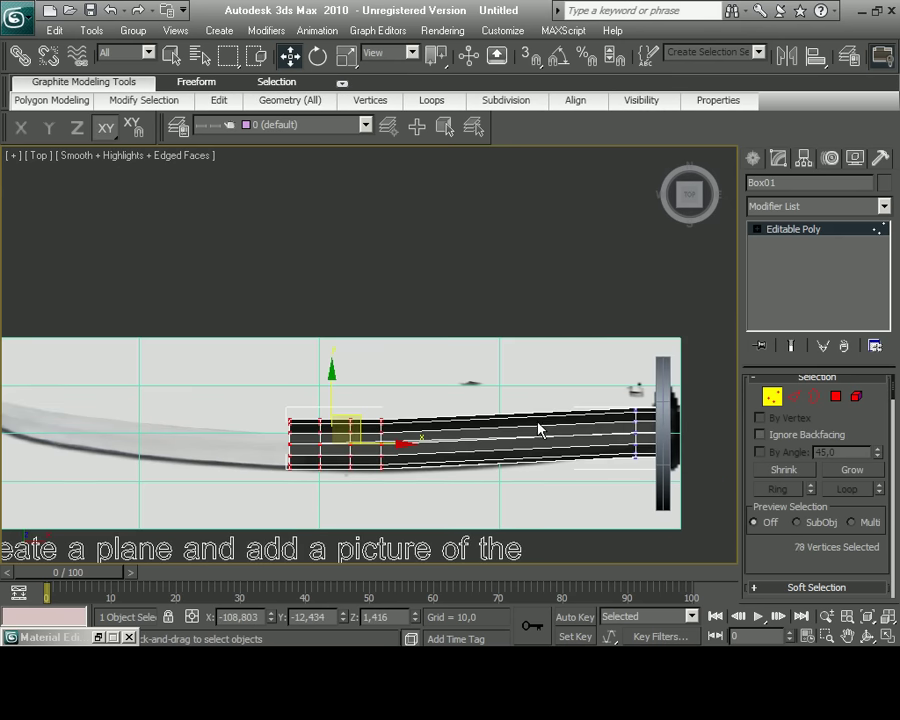
scroll(345, 410, down, 1)
mouse_move(345, 410)
mouse_down()
mouse_move(228, 399)
mouse_move(162, 368)
mouse_up()
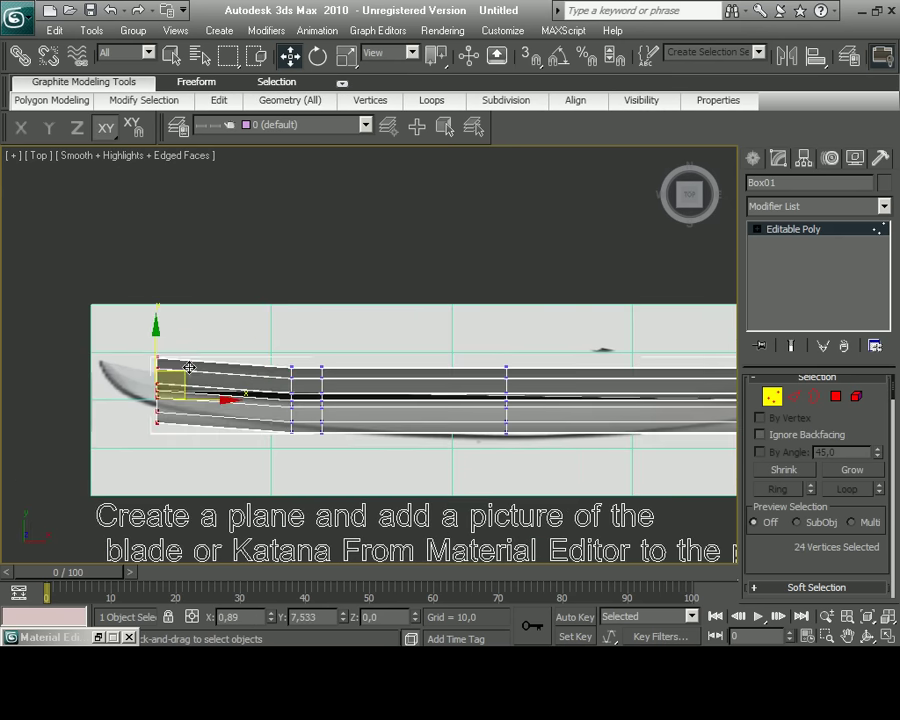
drag(284, 354, 300, 440)
drag(318, 375, 257, 373)
Raise the mid-blade vertex column and ring to follow the blade's curve.
scroll(508, 418, down, 3)
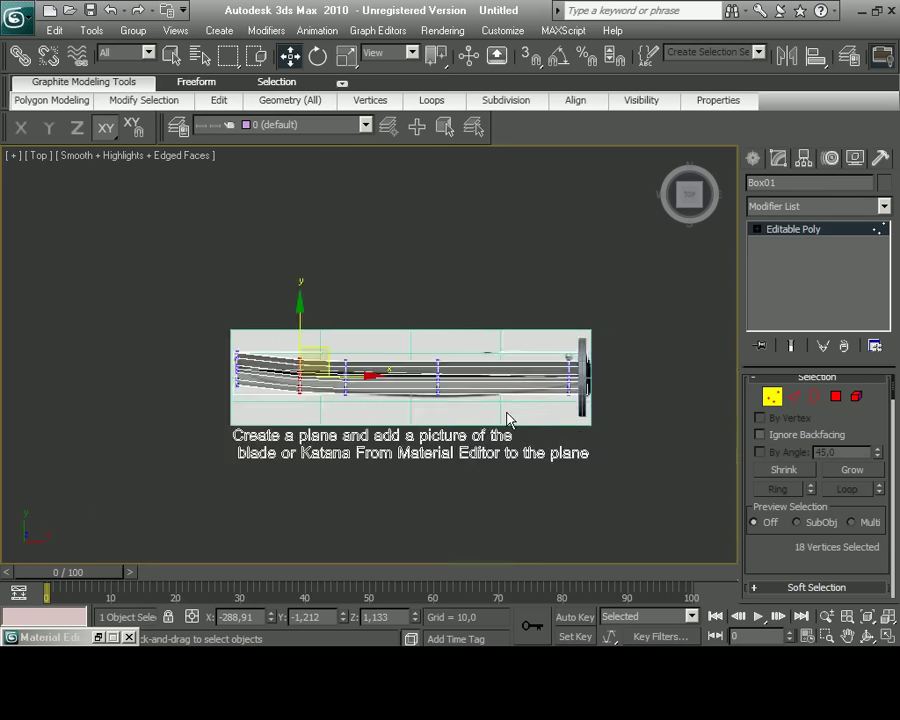
scroll(450, 438, up, 5)
mouse_move(370, 395)
mouse_down()
mouse_move(412, 498)
mouse_move(392, 401)
mouse_up()
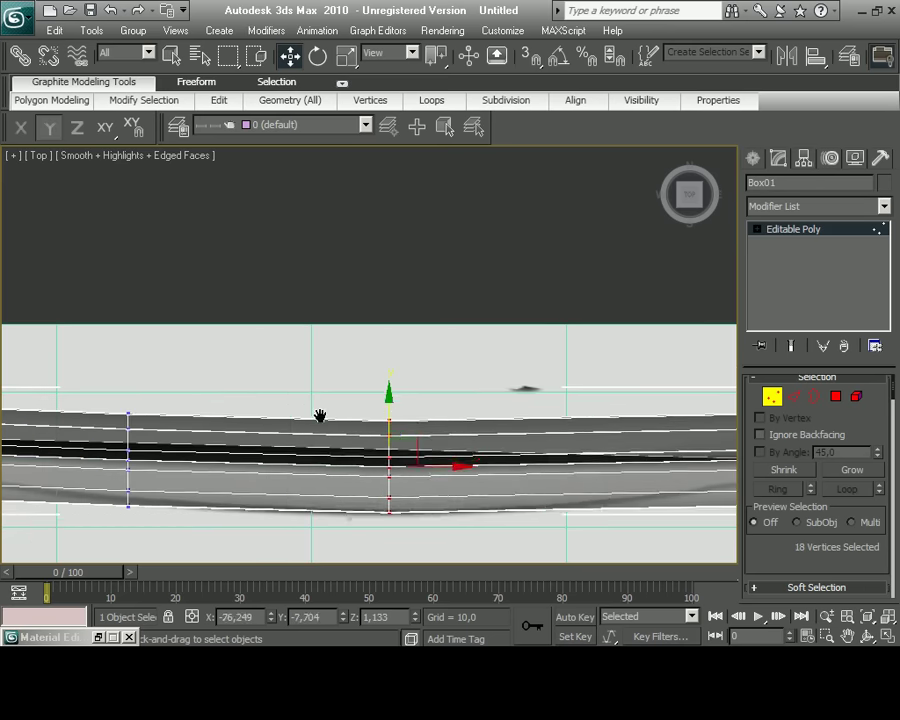
middle_drag(2, 537, 222, 545)
drag(220, 390, 221, 378)
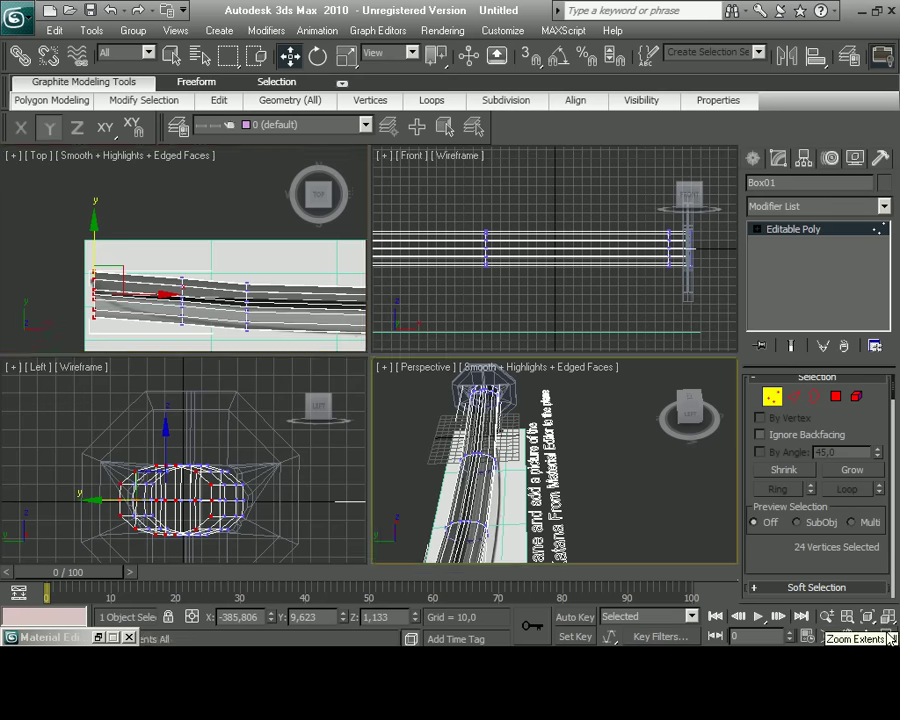
key(alt+w)
middle_drag(512, 413, 398, 413)
drag(158, 466, 156, 459)
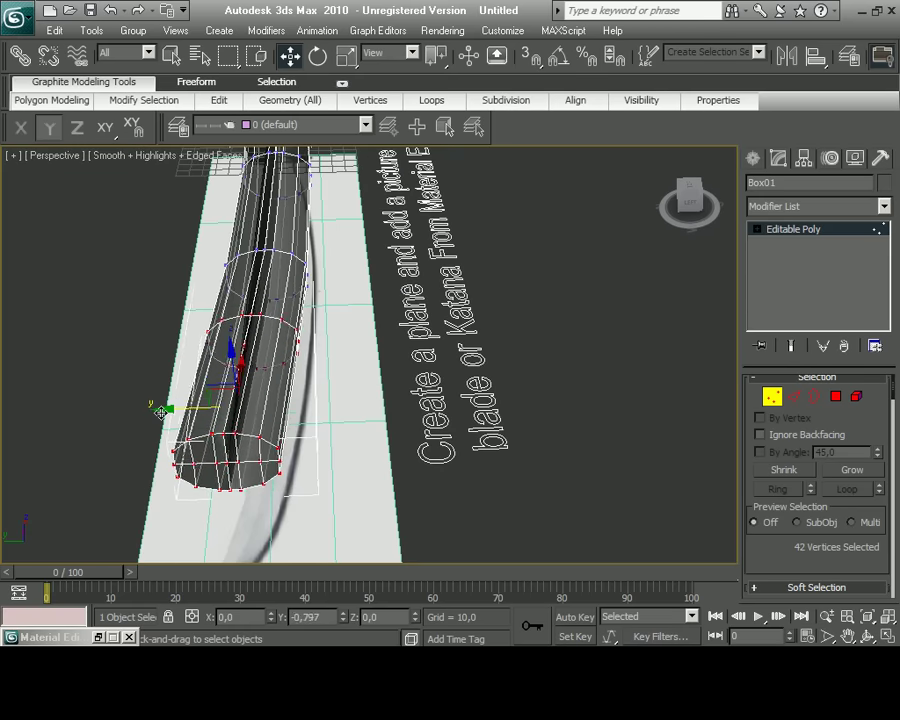
drag(166, 409, 162, 407)
Select the middle and end vertex rings of the blade for scaling.
key(r)
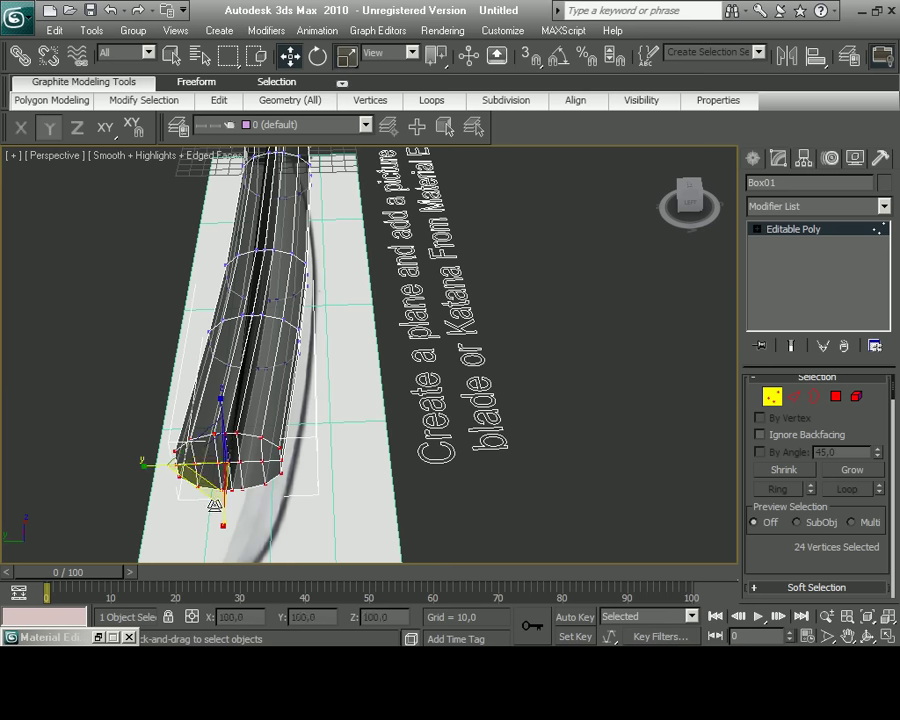
key(ctrl+z)
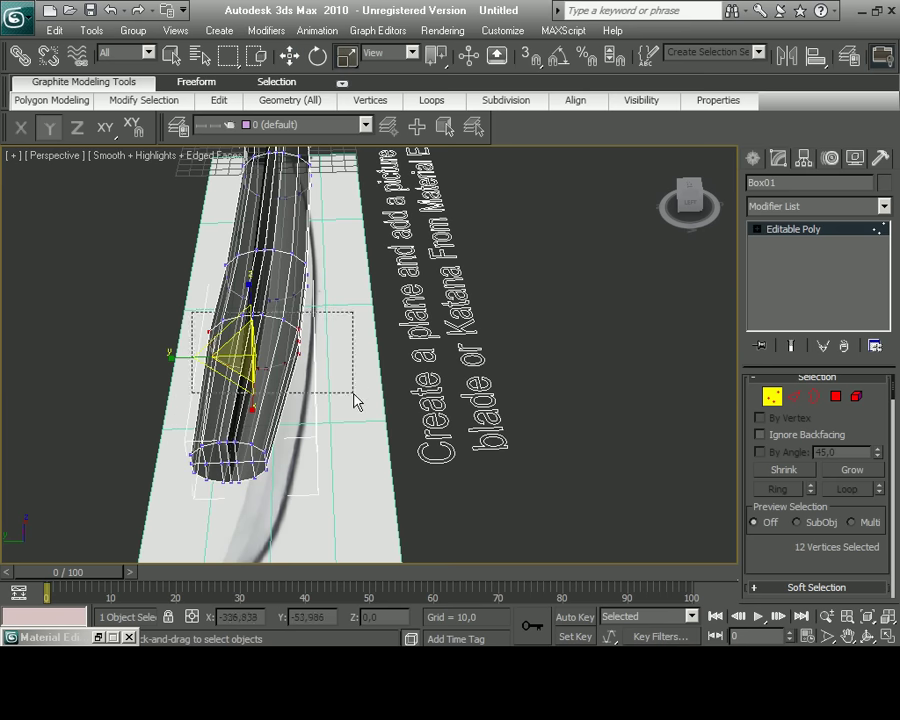
alt+middle_drag(355, 401, 327, 540)
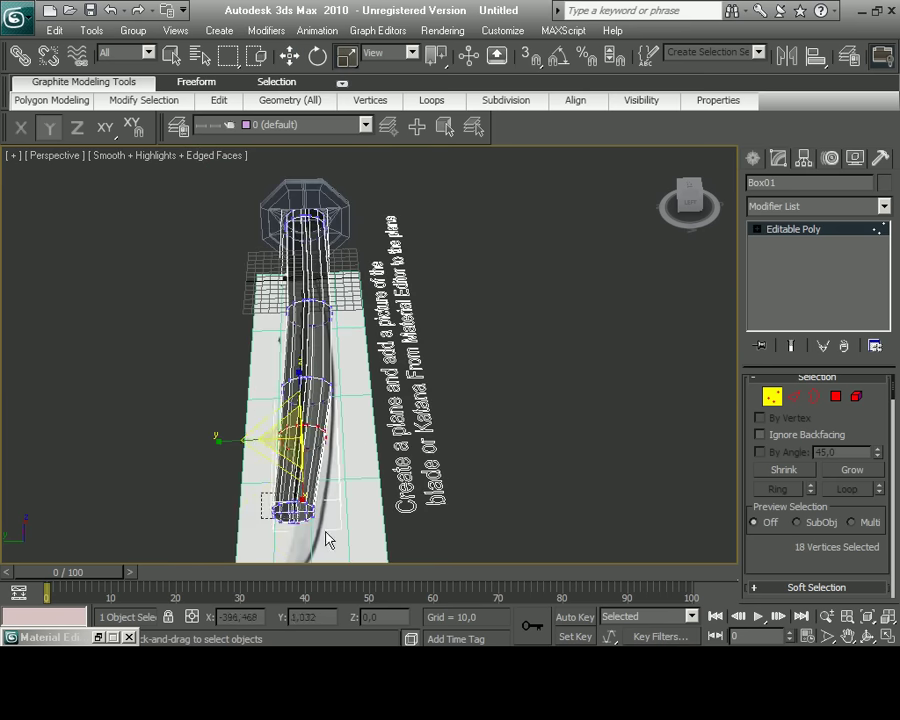
drag(327, 540, 262, 495)
alt+middle_drag(338, 403, 257, 466)
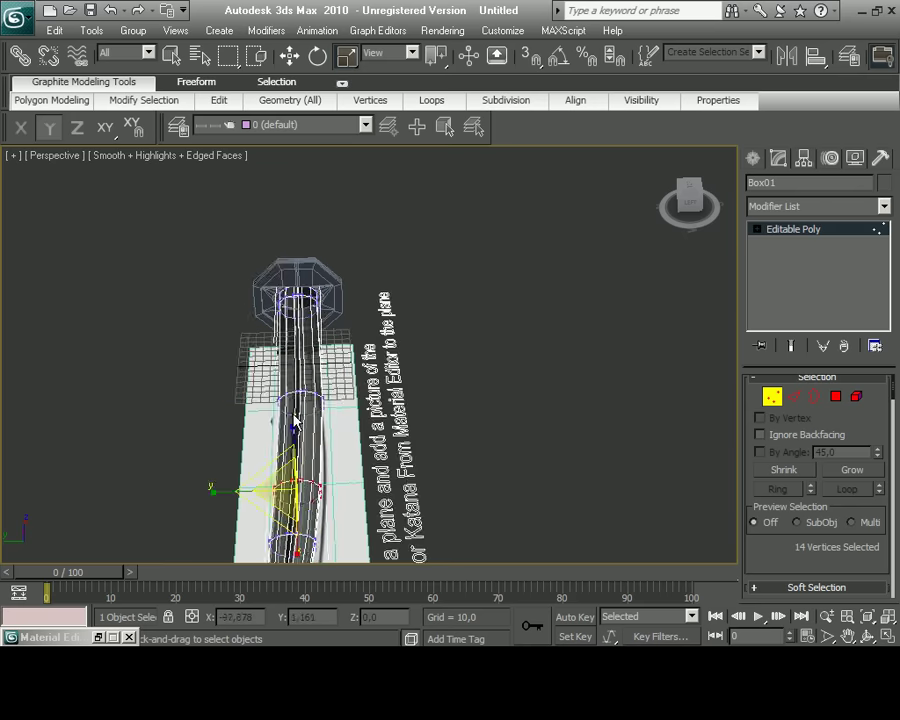
key(alt+w)
key(alt+w)
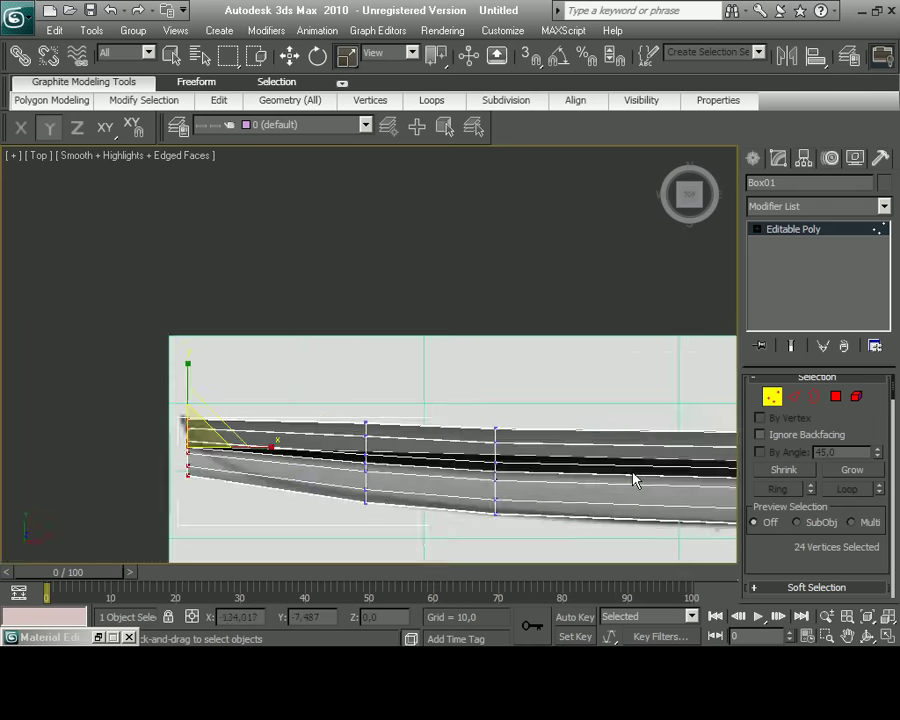
Pan along the blade in the Top view and select a group of vertices in Front view.
scroll(628, 477, up, 2)
middle_drag(360, 411, 393, 374)
middle_drag(458, 477, 414, 462)
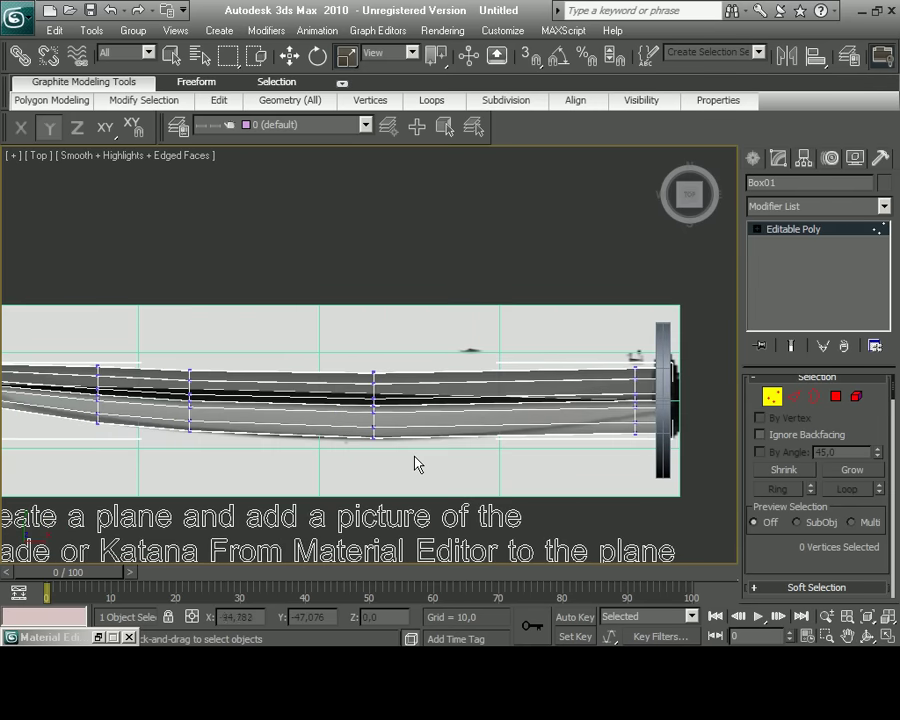
key(alt+w)
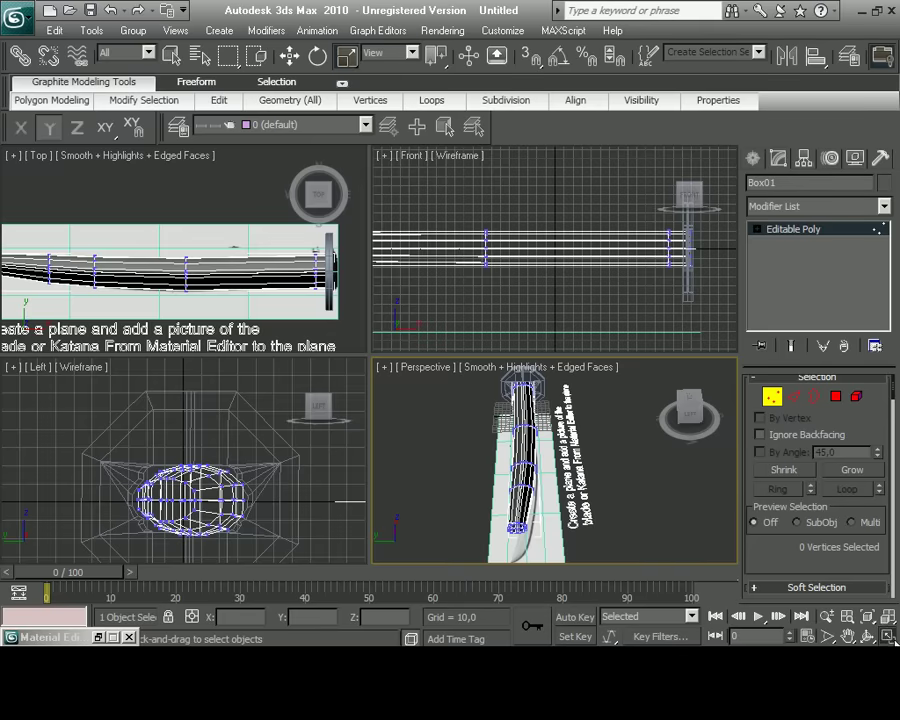
key(alt+w)
click(891, 638)
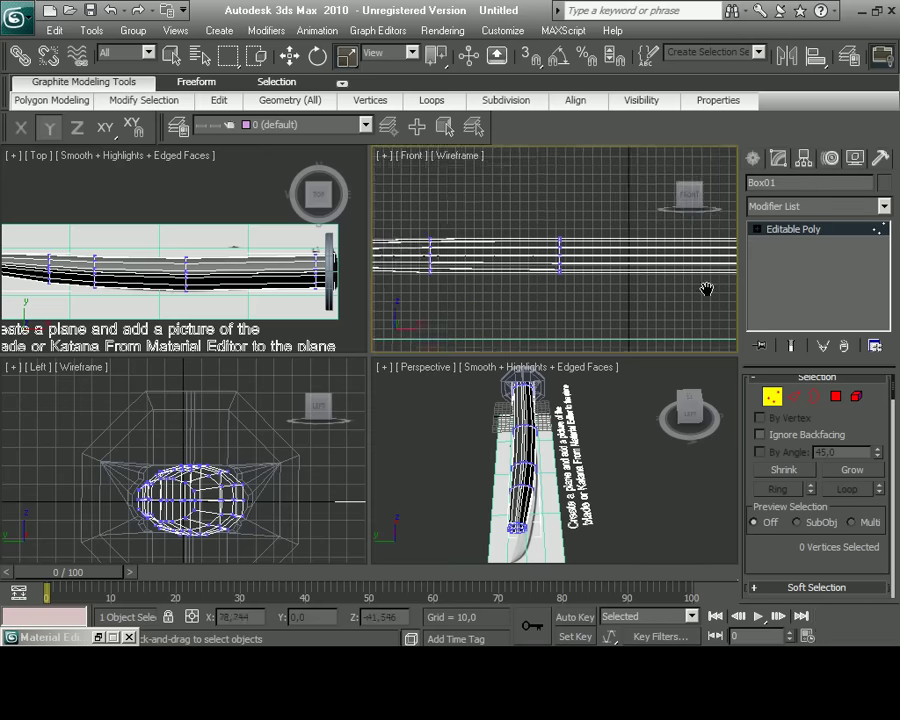
drag(435, 211, 526, 195)
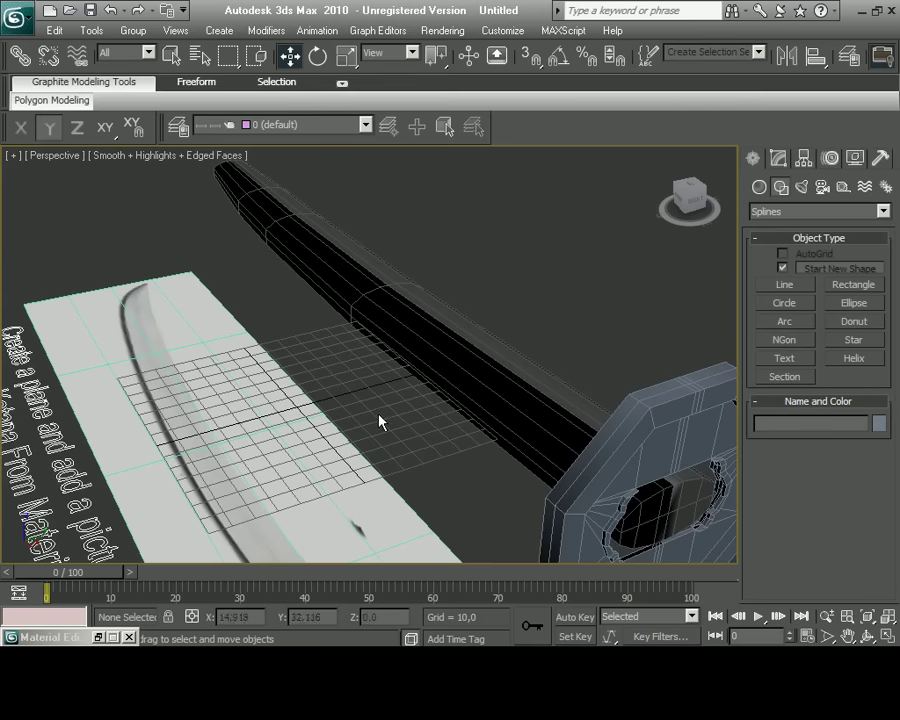
Draw a new box over the blade picture, undoing an accidental plane first.
middle_drag(380, 422, 401, 262)
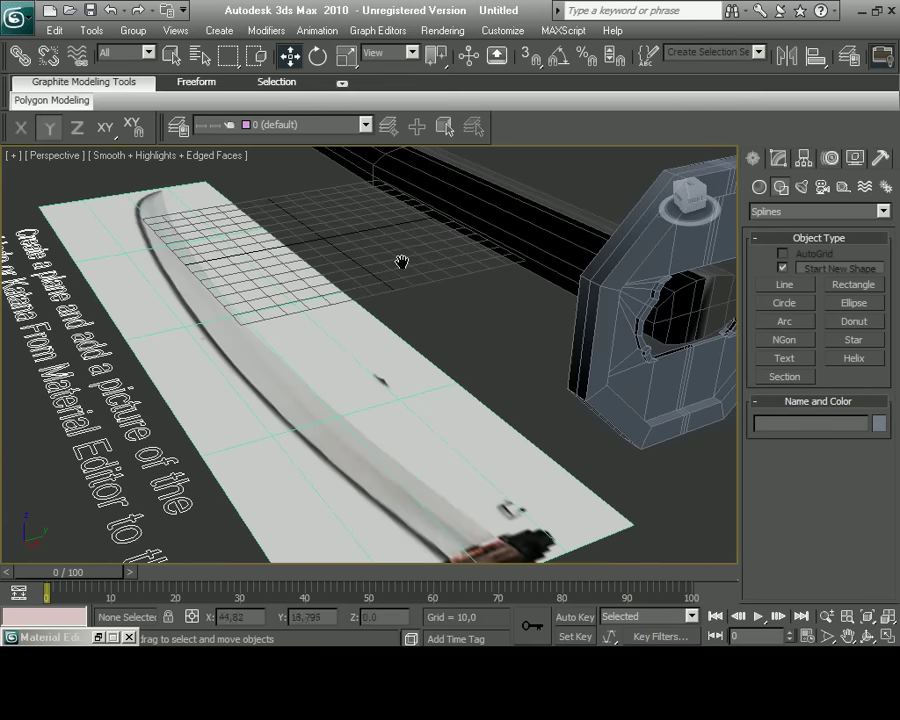
click(759, 187)
click(853, 344)
drag(45, 205, 635, 527)
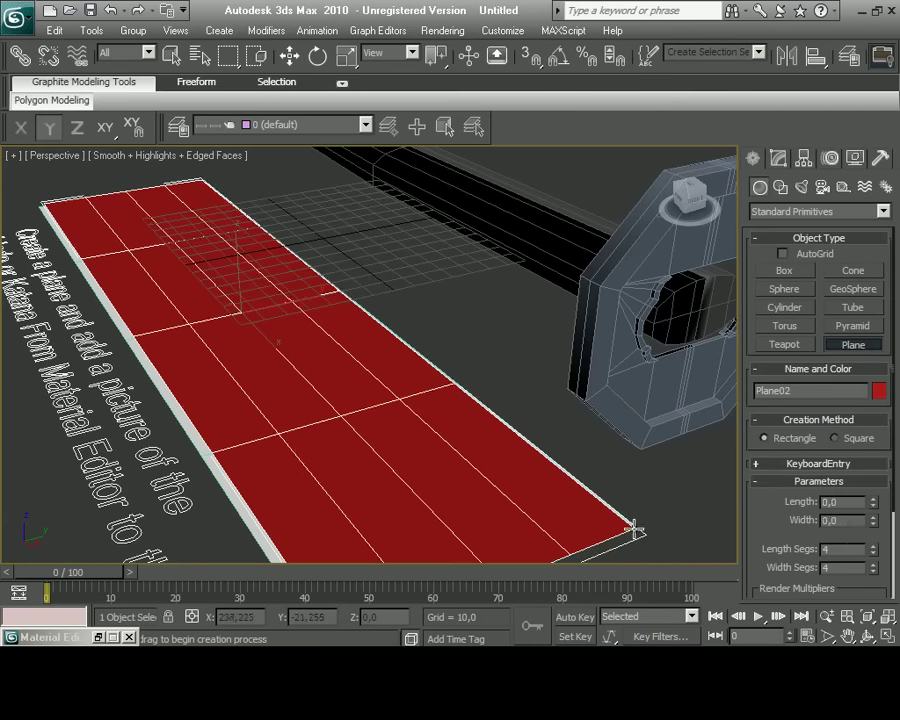
key(ctrl+z)
click(784, 270)
mouse_move(45, 205)
mouse_down()
mouse_move(582, 467)
mouse_move(633, 537)
mouse_up()
click(633, 535)
Give the box 2×7×2 segments, colour it dark blue, convert to Editable Poly and make it see-through.
scroll(804, 500, down, 2)
mouse_move(874, 521)
mouse_down()
mouse_move(873, 548)
mouse_move(874, 516)
mouse_up()
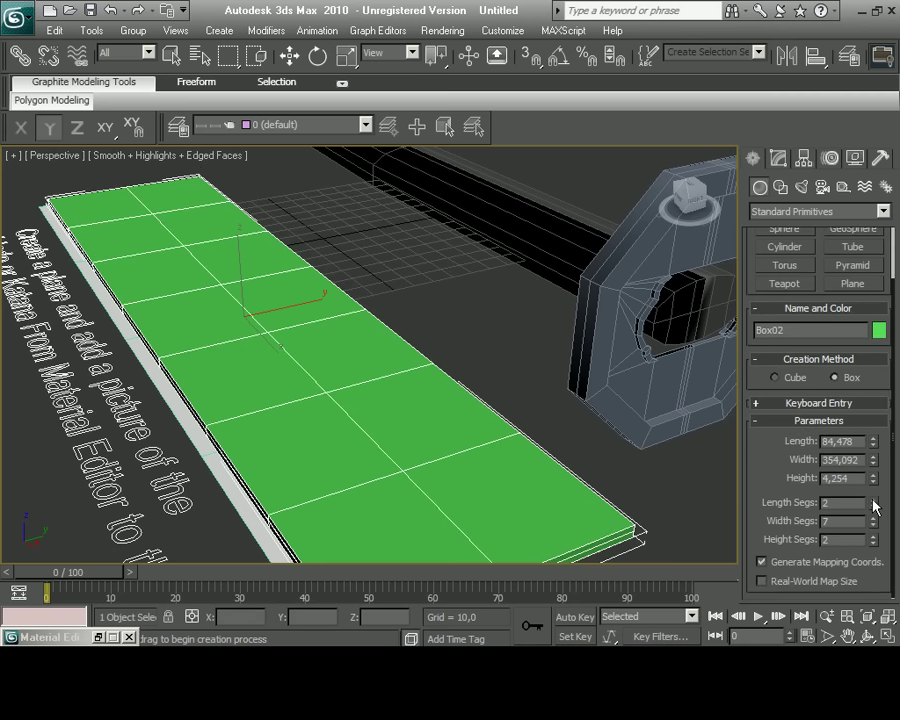
click(879, 330)
double_click(526, 307)
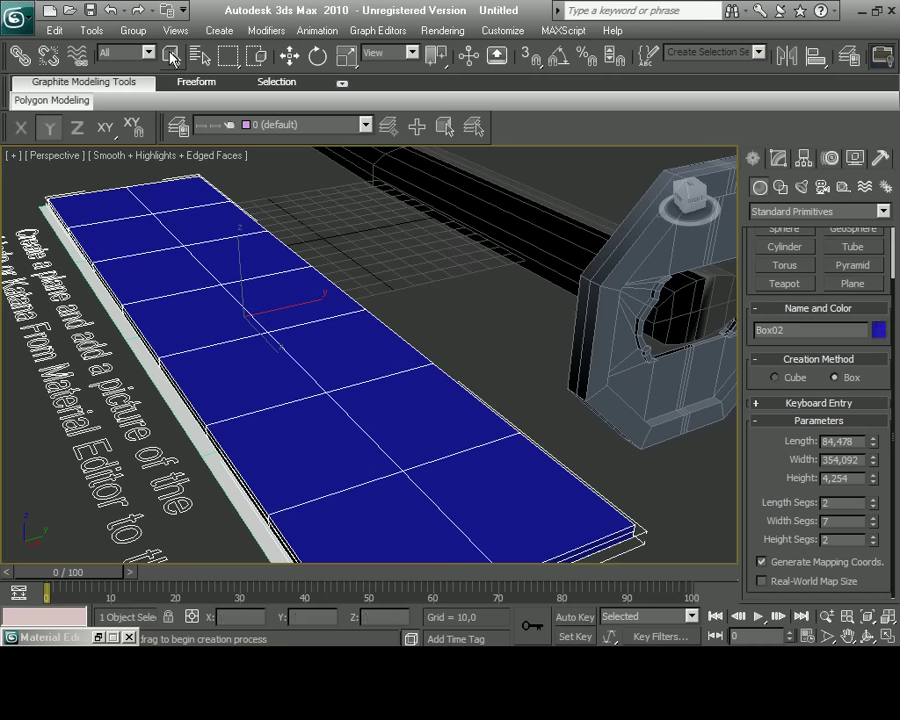
right_click(500, 484)
click(580, 620)
key(alt+x)
In the maximized Top view, move the box over the reference blade and taper its right vertex columns.
click(886, 637)
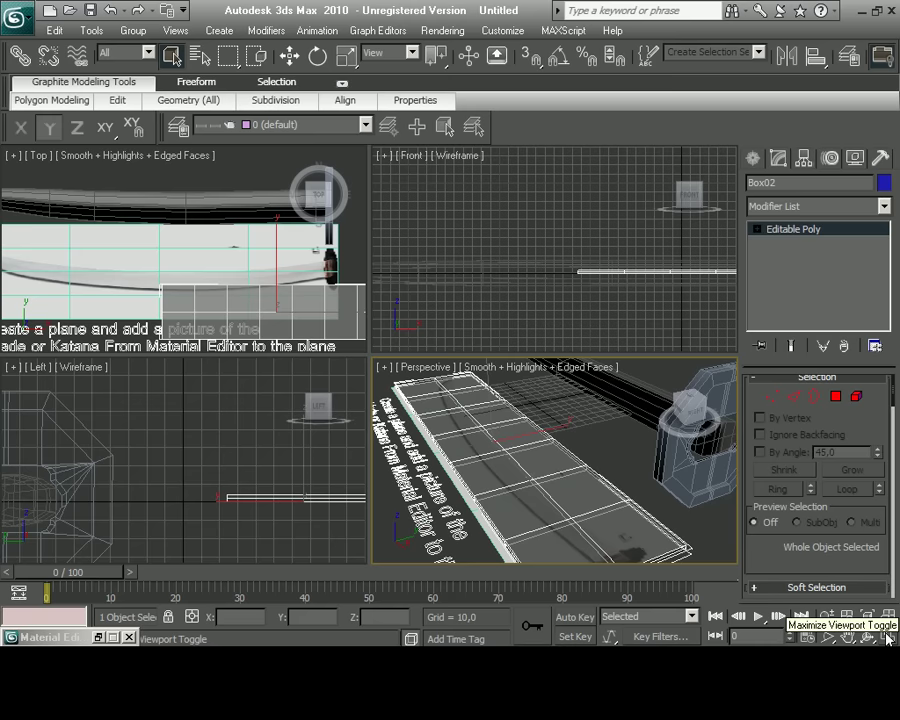
key(alt+w)
key(w)
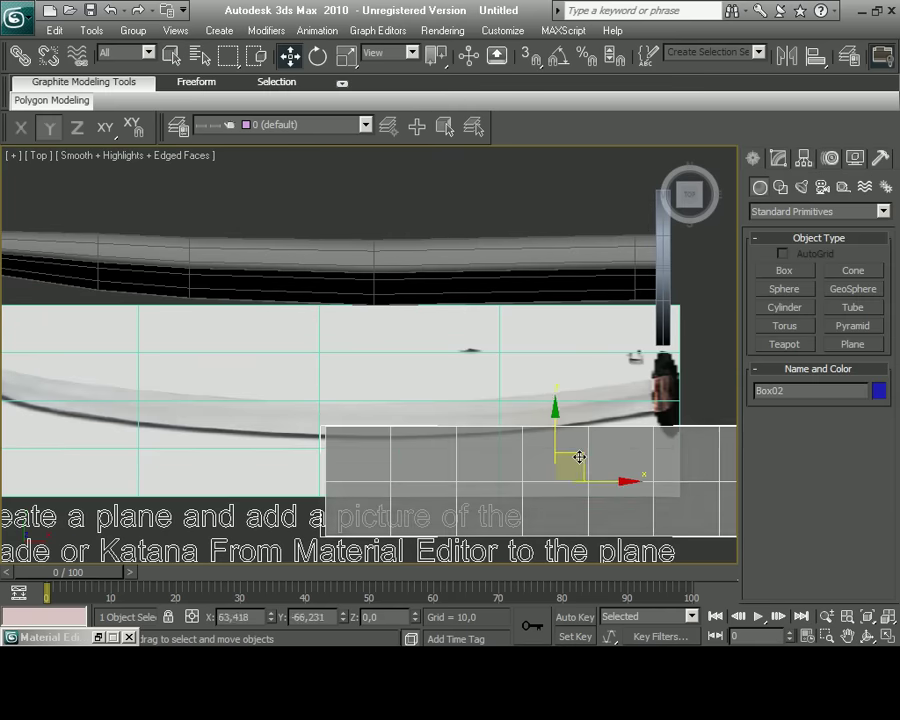
mouse_move(579, 457)
mouse_down()
mouse_move(411, 383)
mouse_move(453, 375)
mouse_up()
mouse_move(346, 425)
middle_down()
mouse_move(353, 432)
mouse_move(203, 419)
middle_up()
key(r)
scroll(436, 352, up, 3)
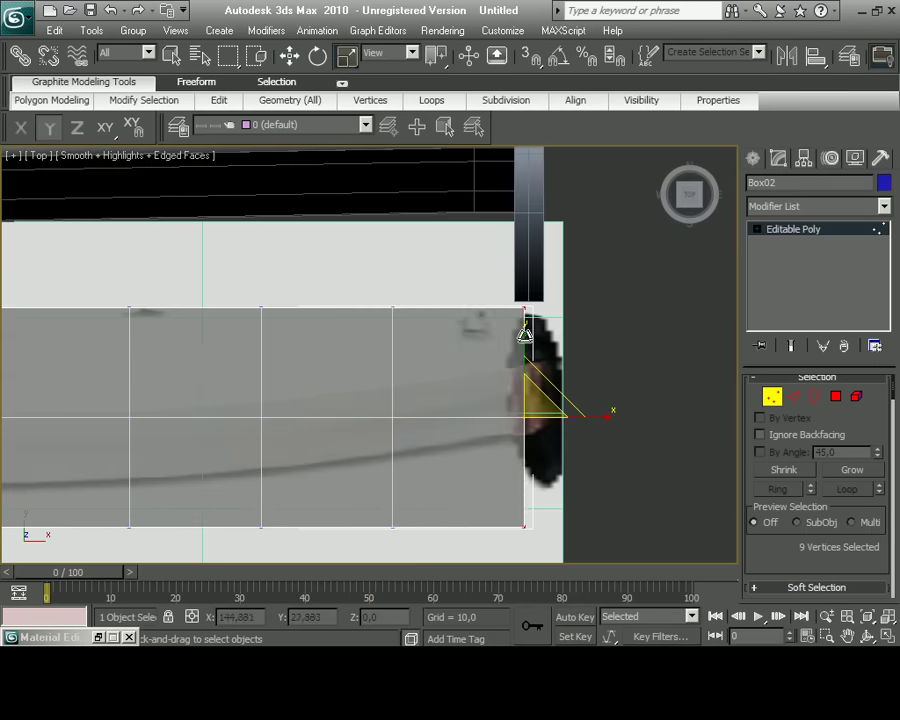
mouse_move(405, 250)
mouse_down()
mouse_move(380, 312)
mouse_move(400, 540)
mouse_up()
drag(388, 356, 388, 368)
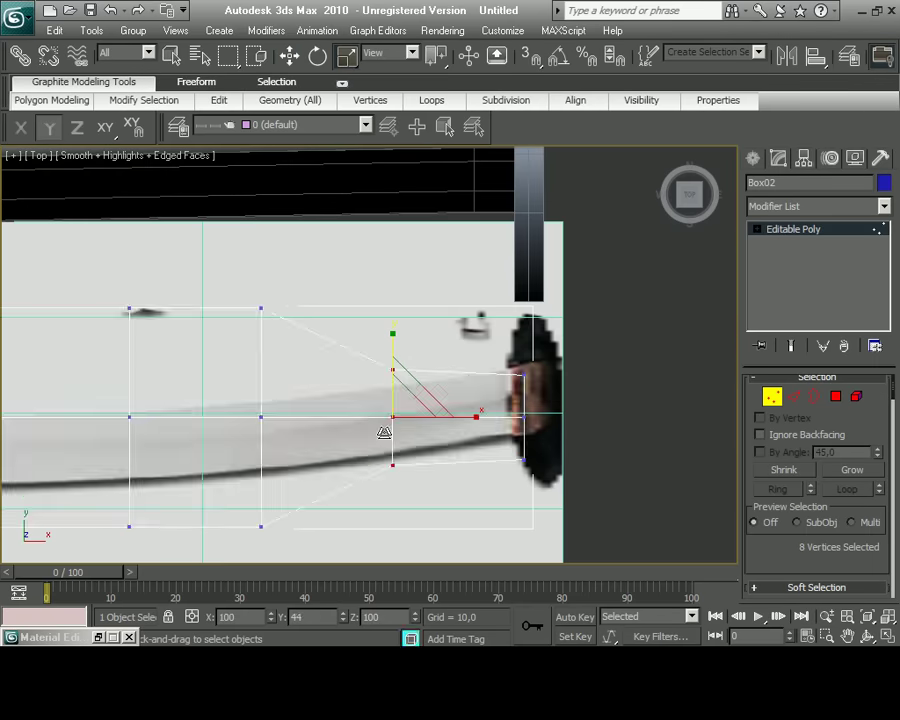
Reselect vertex columns along the box, undoing several trial scaling and move edits.
drag(272, 392, 257, 414)
key(ctrl+z)
key(ctrl+z)
drag(230, 266, 310, 540)
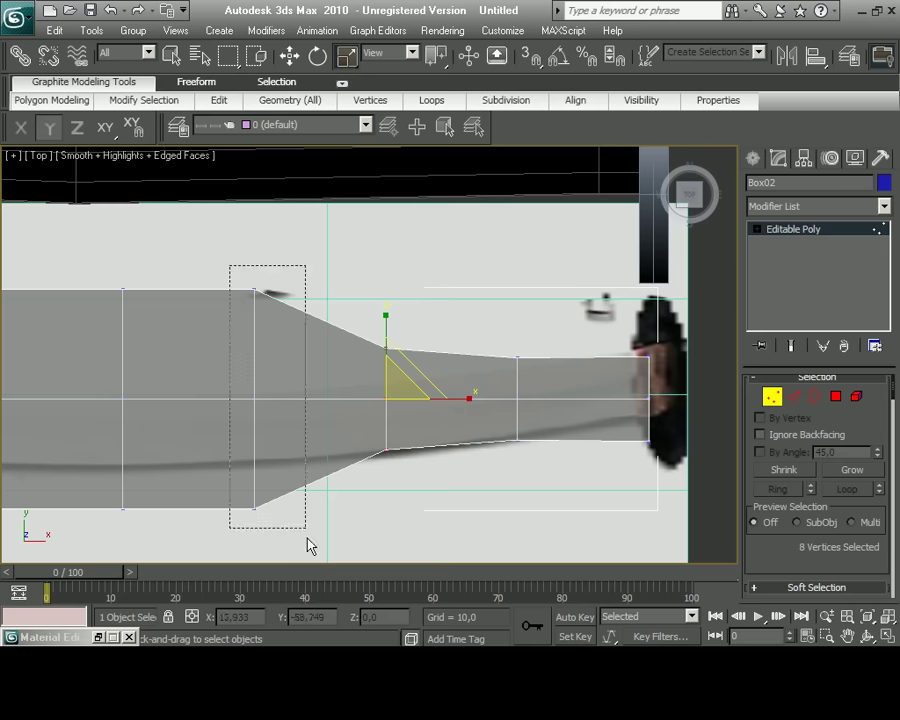
key(ctrl+z)
middle_drag(165, 268, 362, 543)
ctrl+drag(362, 543, 300, 300)
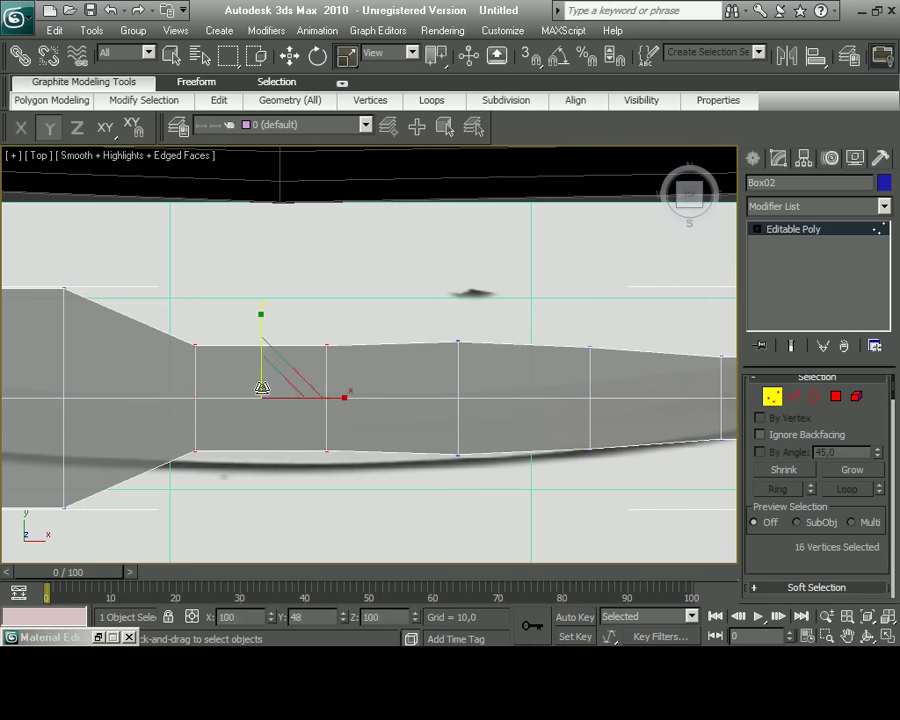
key(ctrl+z)
key(shift+z)
key(shift+z)
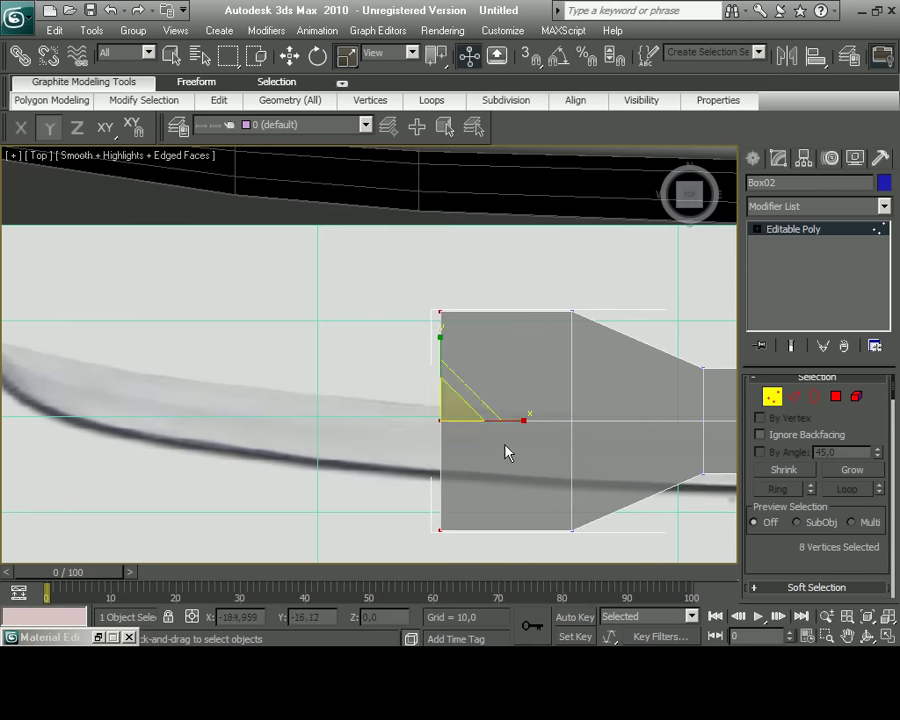
key(w)
key(ctrl+z)
key(shift+z)
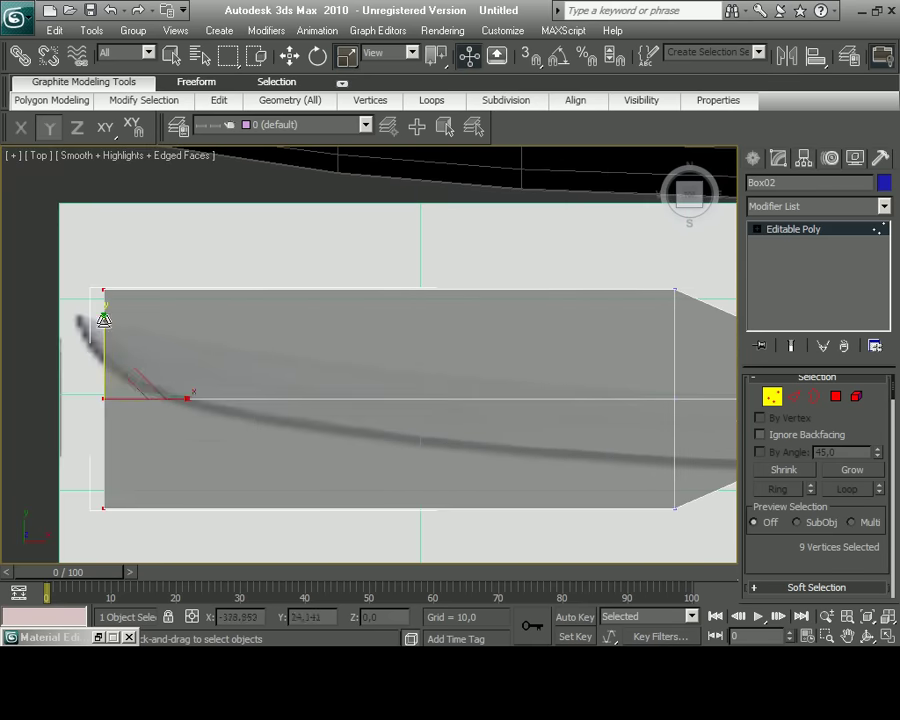
key(ctrl+z)
key(shift+z)
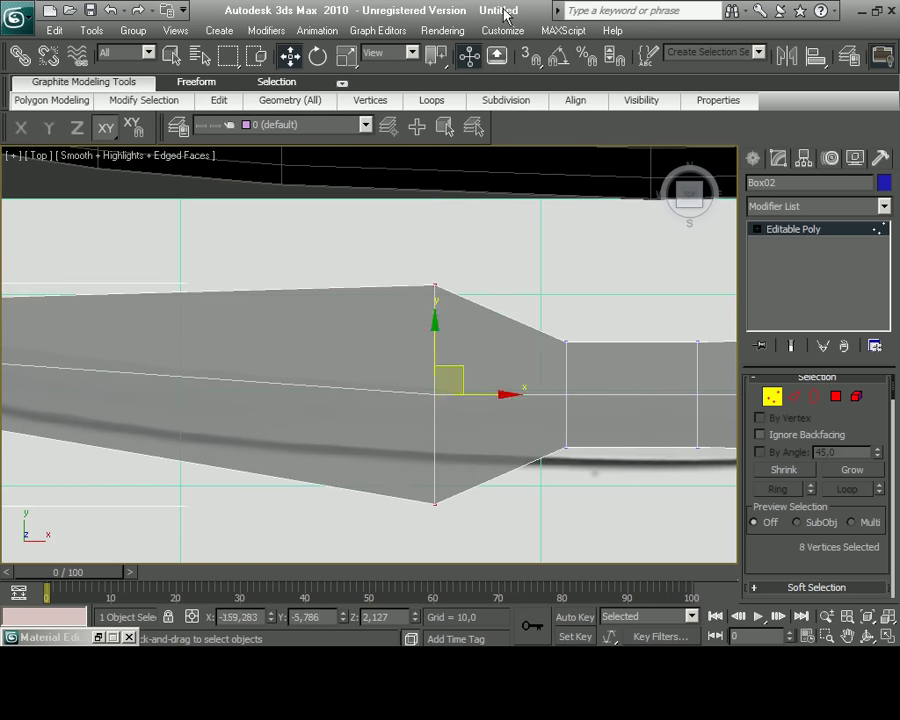
key(ctrl+z)
key(ctrl+z)
key(shift+z)
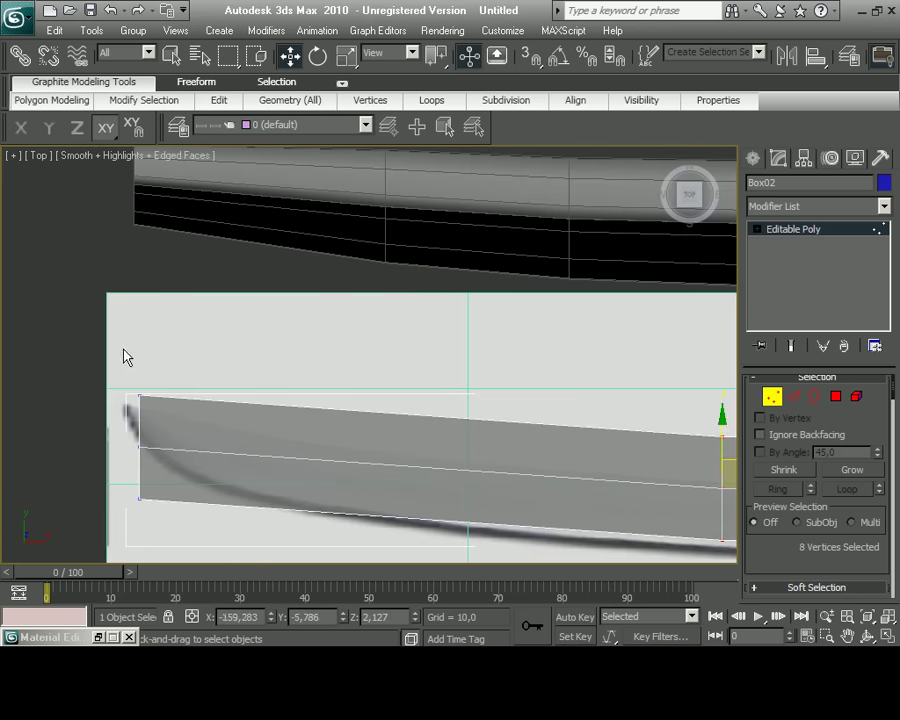
Slide the left and right vertex columns sideways to line up with the katana picture.
drag(157, 380, 144, 388)
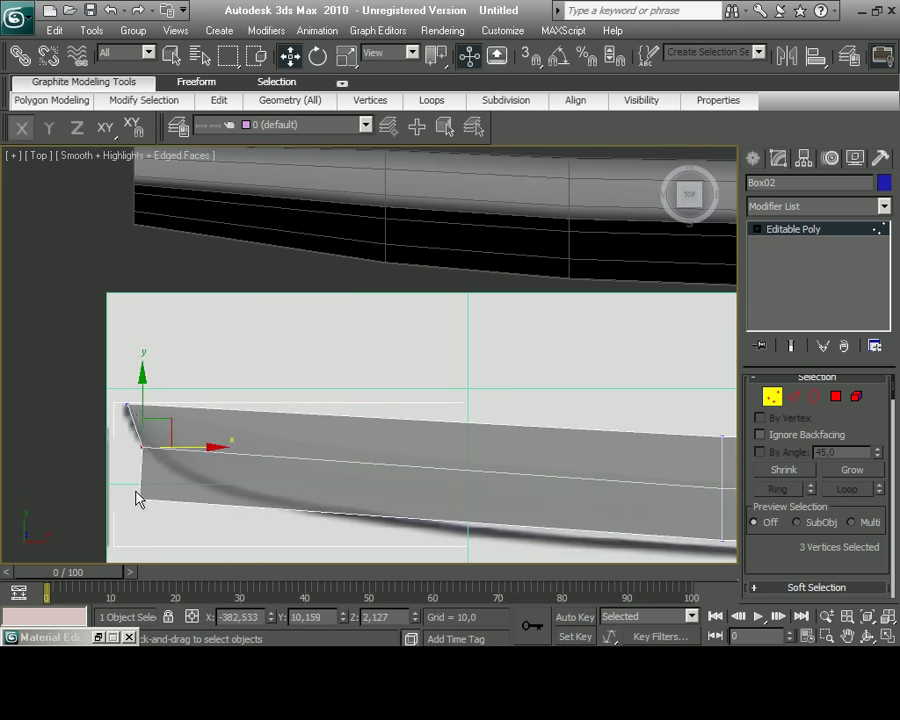
key(shift+z)
key(ctrl+z)
drag(568, 422, 379, 399)
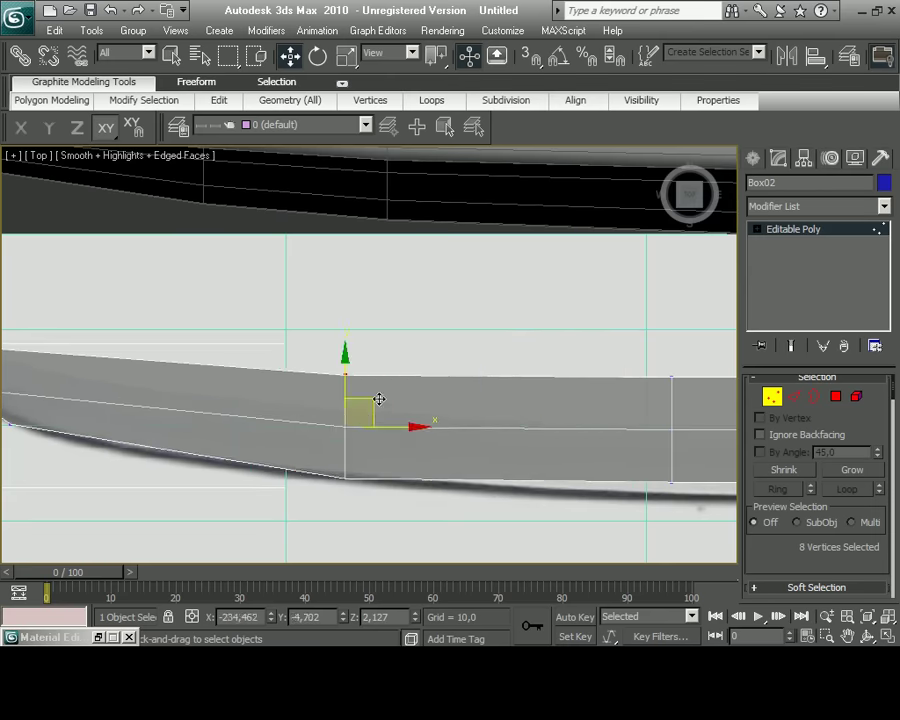
key(shift+z)
drag(498, 366, 545, 495)
key(shift+z)
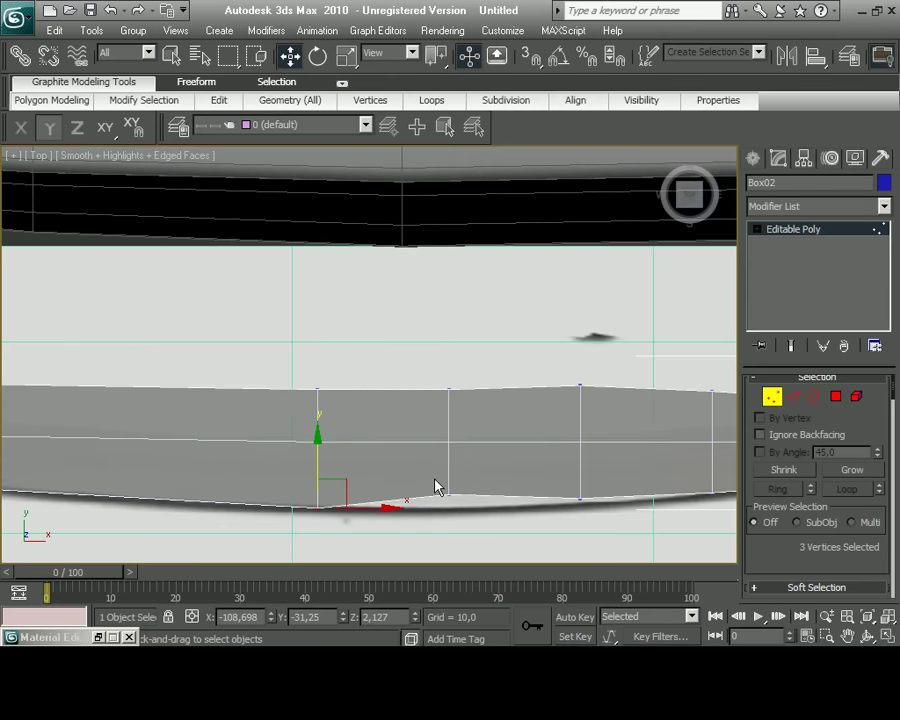
middle_drag(447, 463, 349, 440)
Lower the blade's top vertices one by one onto the reference's back curve, flattening the peak.
drag(590, 465, 630, 500)
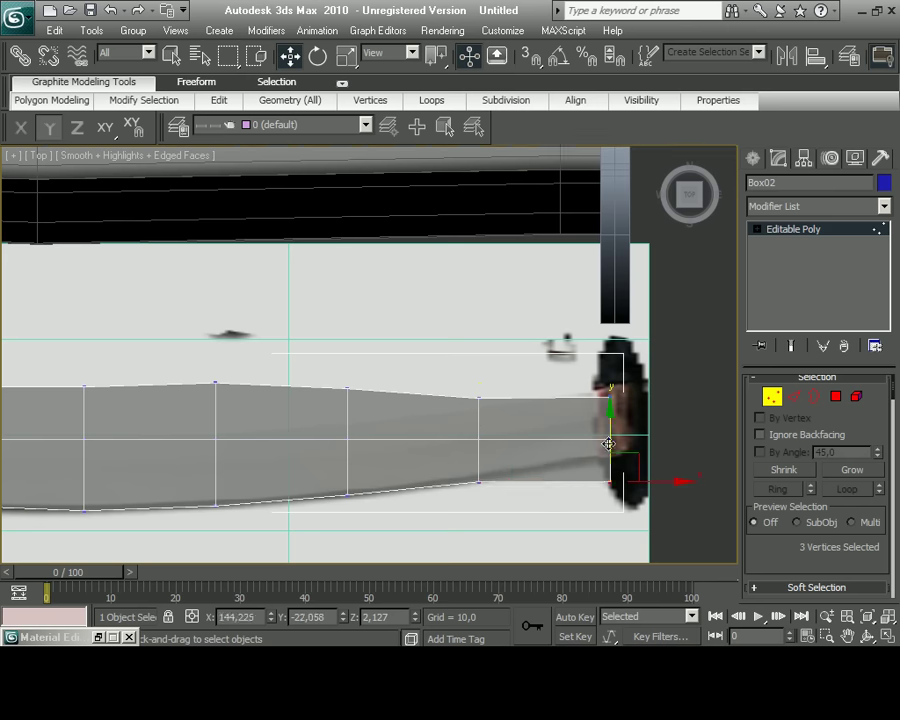
drag(458, 388, 500, 426)
drag(470, 354, 470, 364)
drag(325, 370, 373, 403)
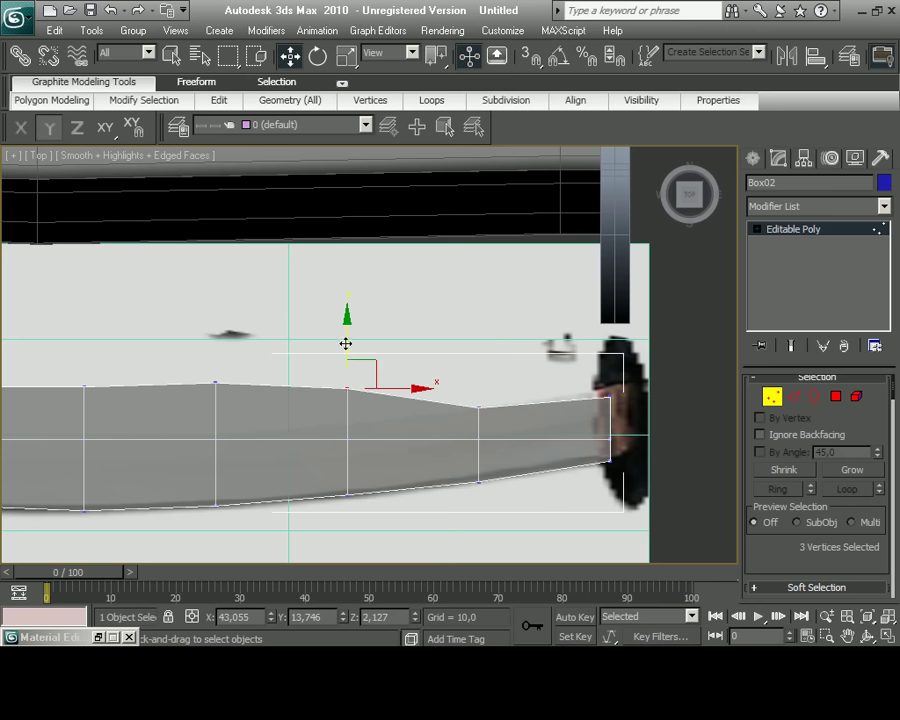
mouse_move(346, 344)
mouse_down()
mouse_move(187, 374)
mouse_move(240, 400)
mouse_up()
drag(213, 360, 284, 407)
middle_drag(284, 386, 289, 386)
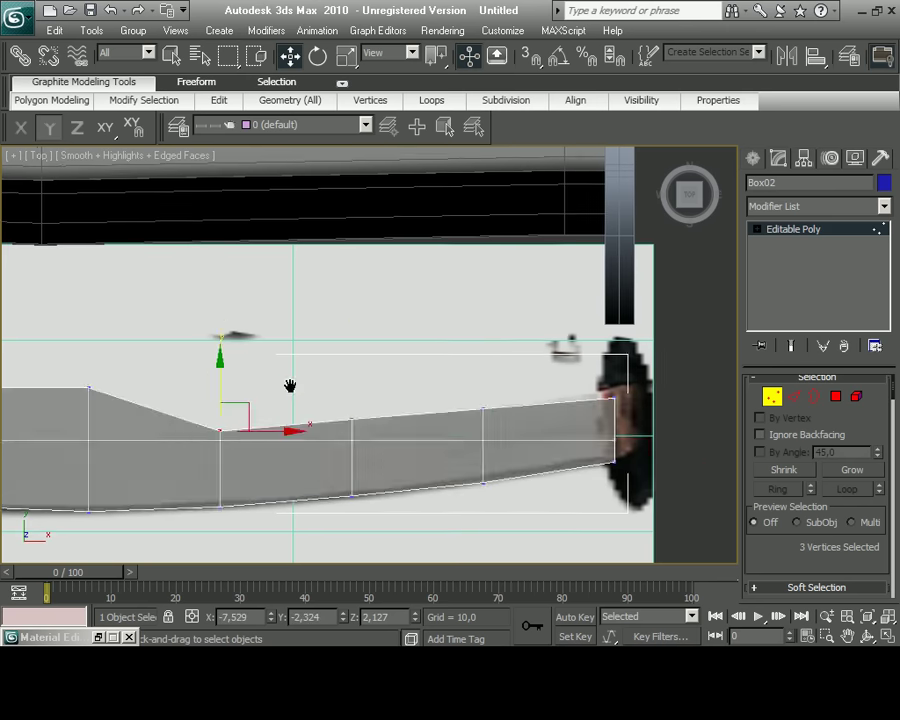
scroll(289, 386, up, 2)
drag(188, 327, 188, 357)
middle_drag(516, 367, 375, 376)
drag(519, 381, 582, 418)
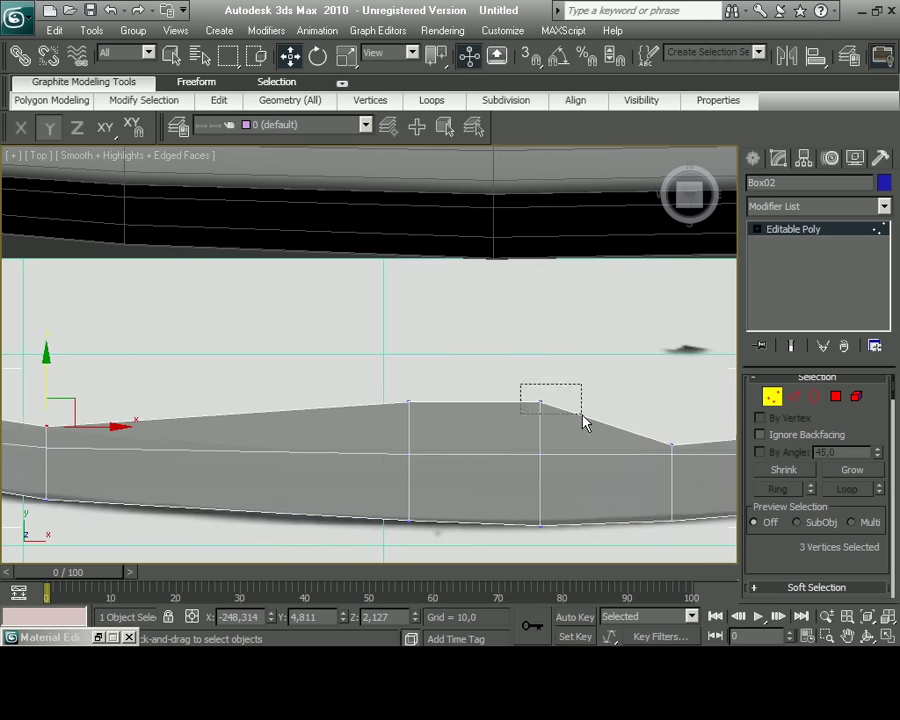
drag(538, 351, 538, 388)
click(408, 403)
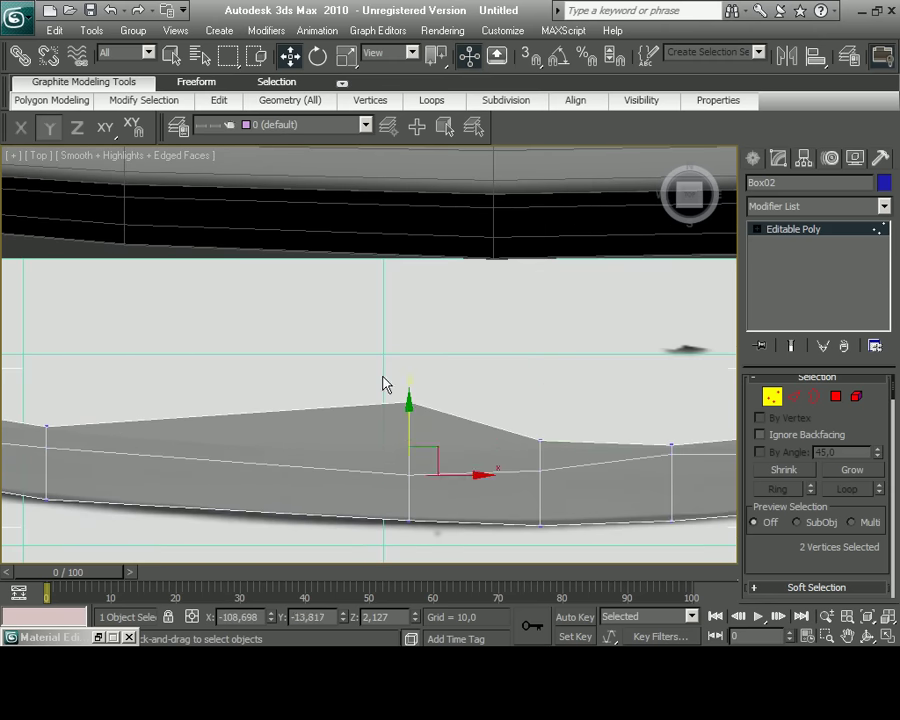
drag(383, 381, 400, 408)
Nudge the tip vertices to match the picture and select the vertex column near the guard.
click(540, 404)
middle_drag(540, 404, 380, 450)
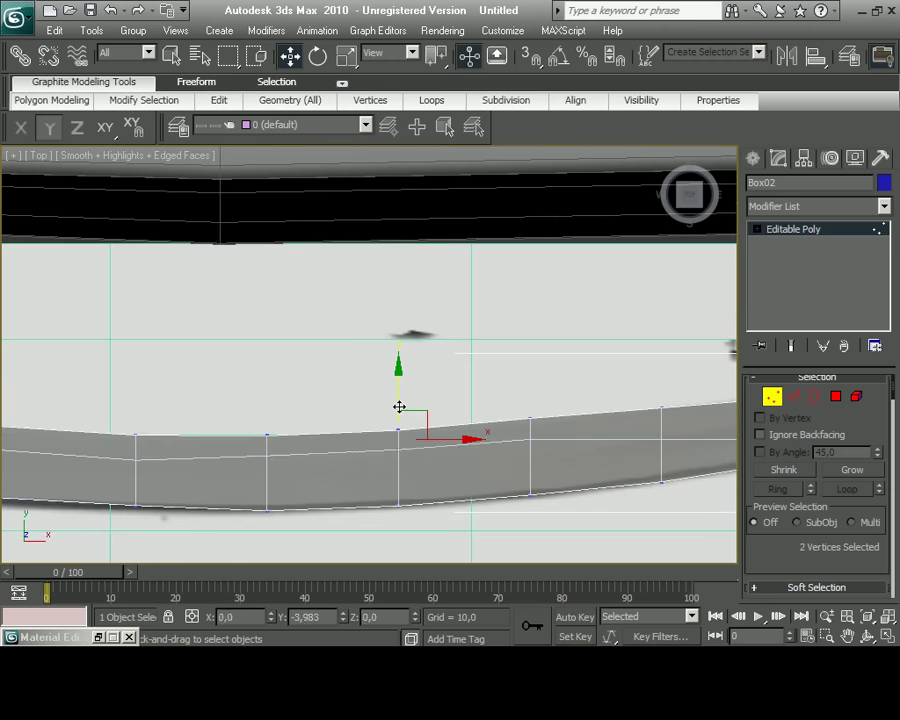
scroll(708, 462, down, 2)
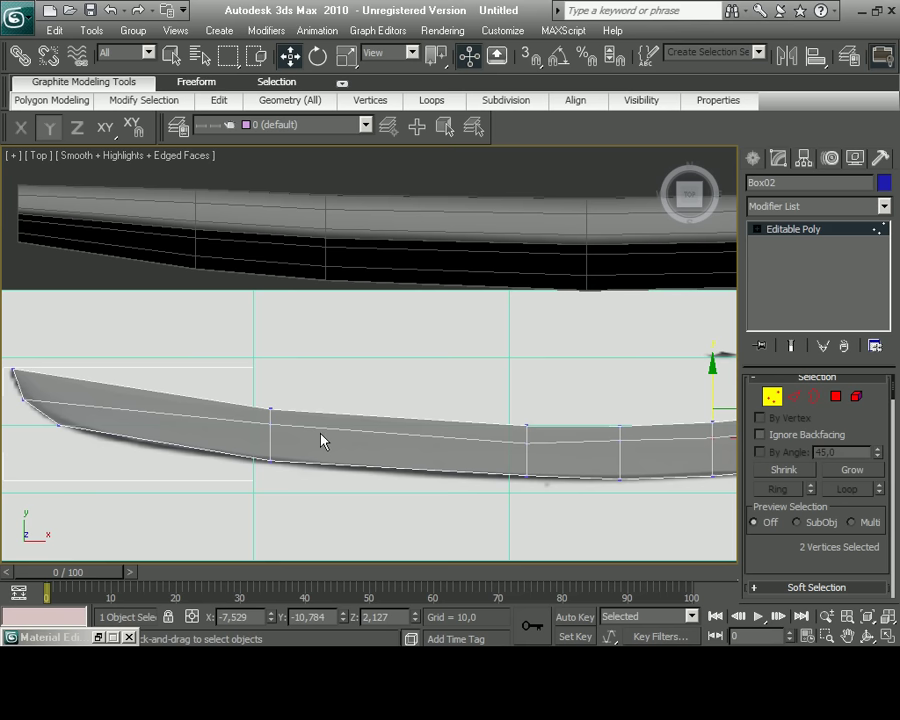
drag(524, 400, 524, 405)
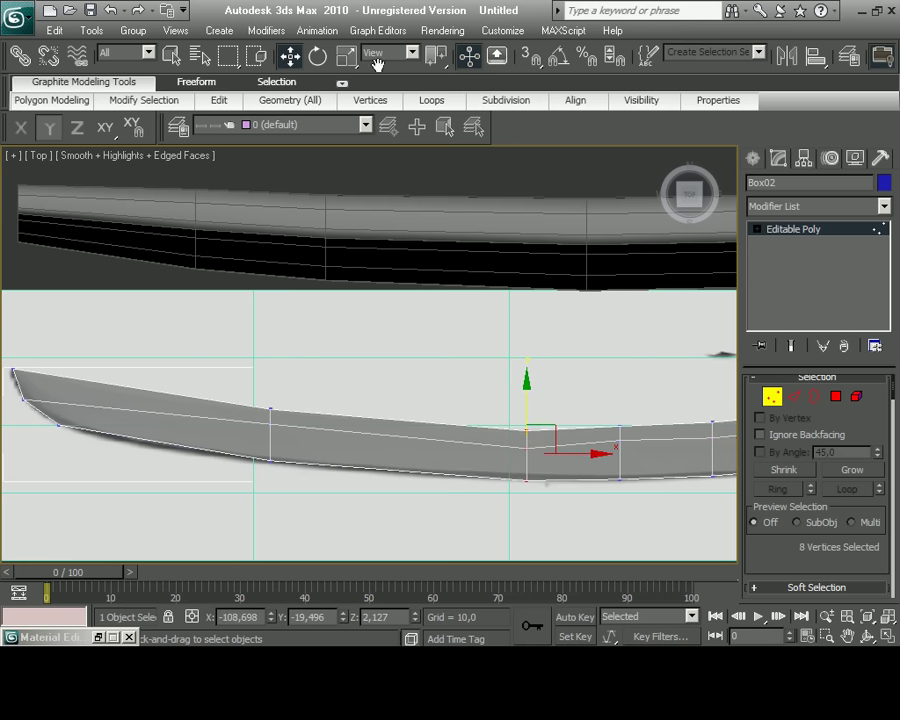
click(347, 56)
key(w)
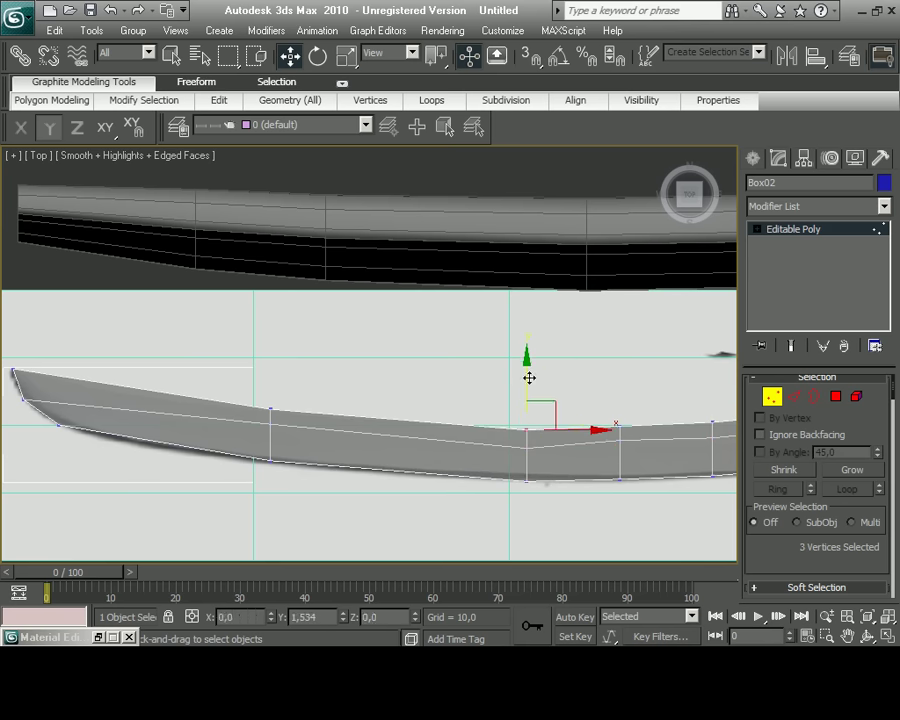
click(398, 451)
middle_drag(398, 451, 286, 436)
right_click(307, 385)
middle_drag(307, 385, 207, 436)
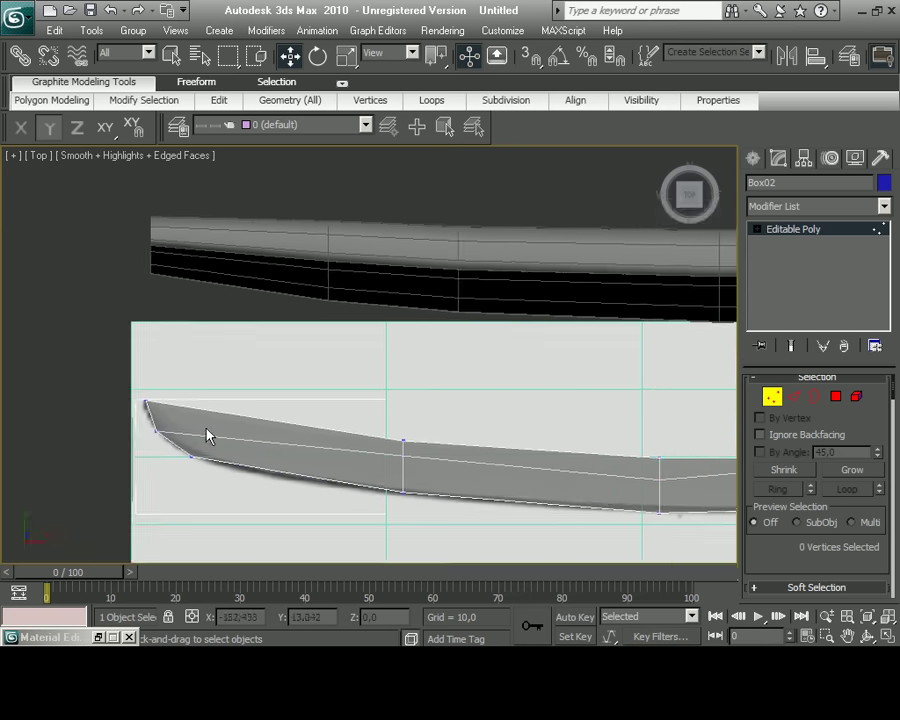
drag(178, 407, 169, 399)
middle_drag(418, 437, 280, 424)
drag(500, 466, 490, 422)
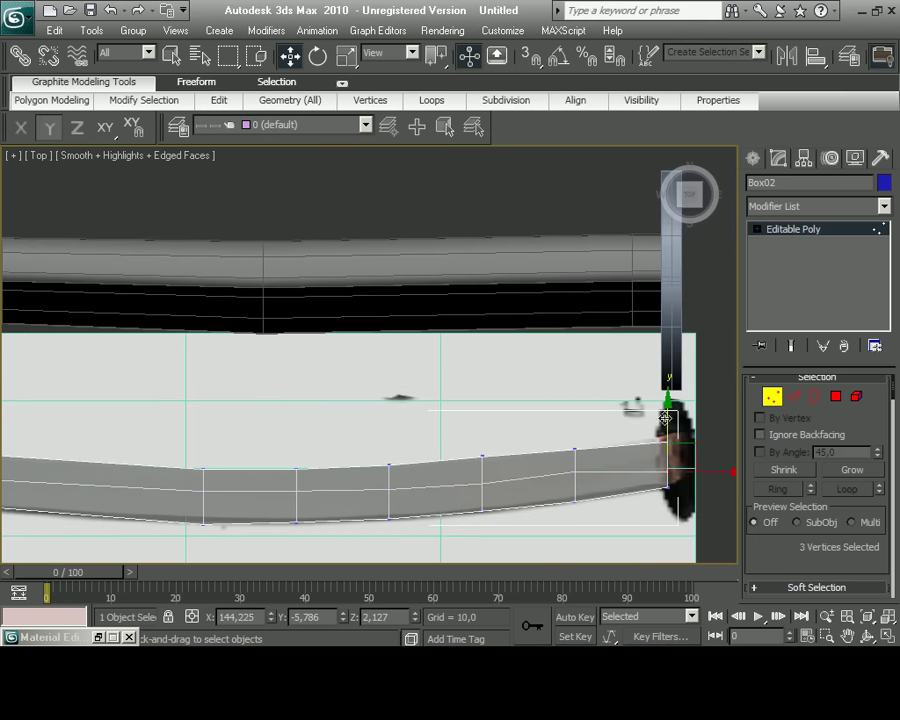
middle_drag(509, 399, 498, 309)
Cut a new edge across the blade with the Cut tool.
right_click(281, 321)
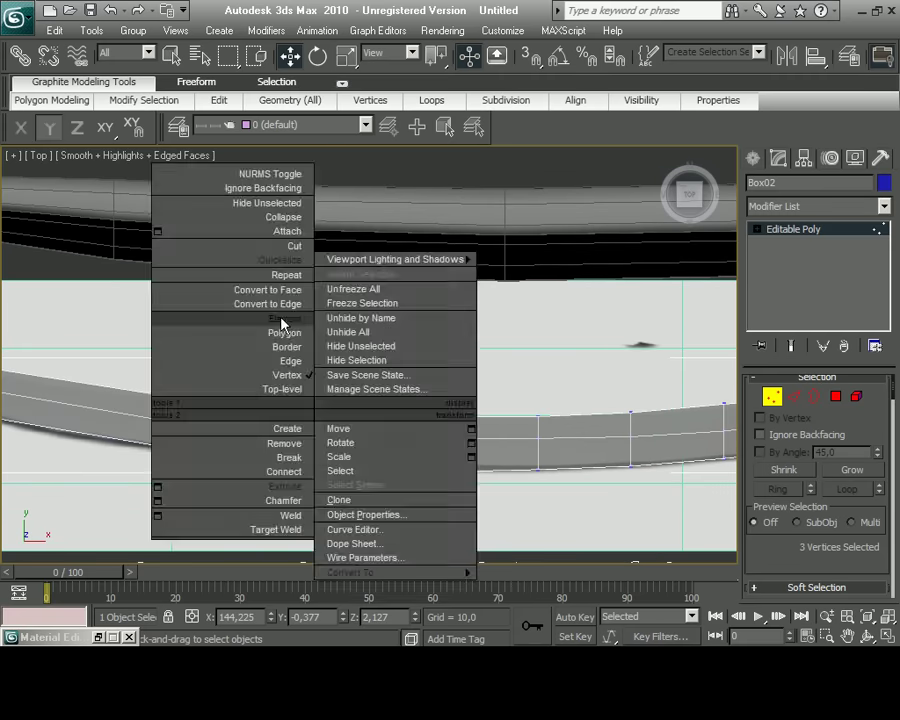
click(294, 244)
click(318, 408)
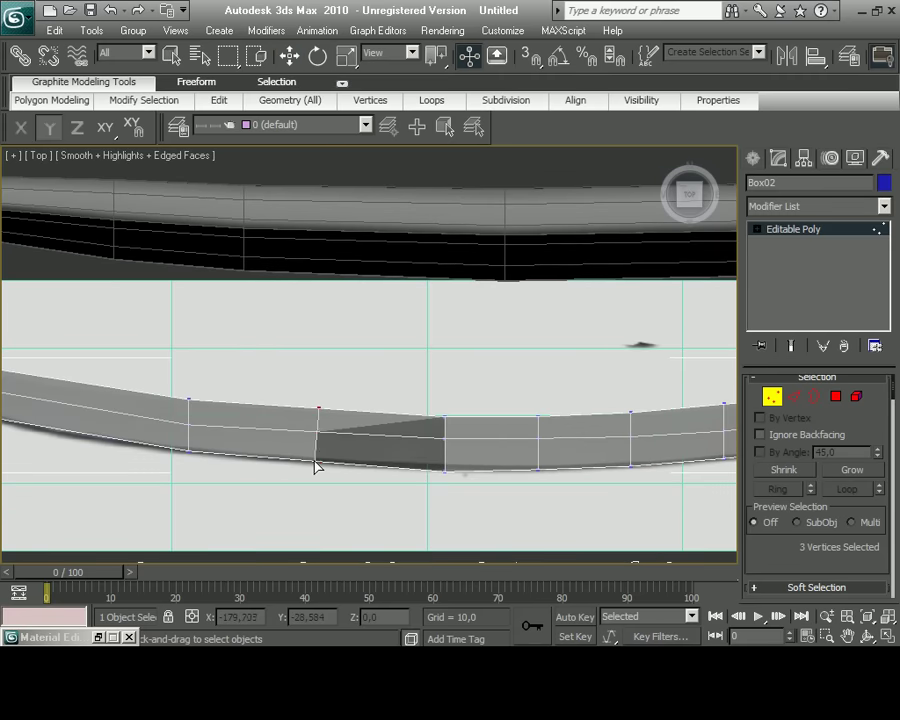
Select the vertex column near the tip and return to the four-view layout.
click(358, 485)
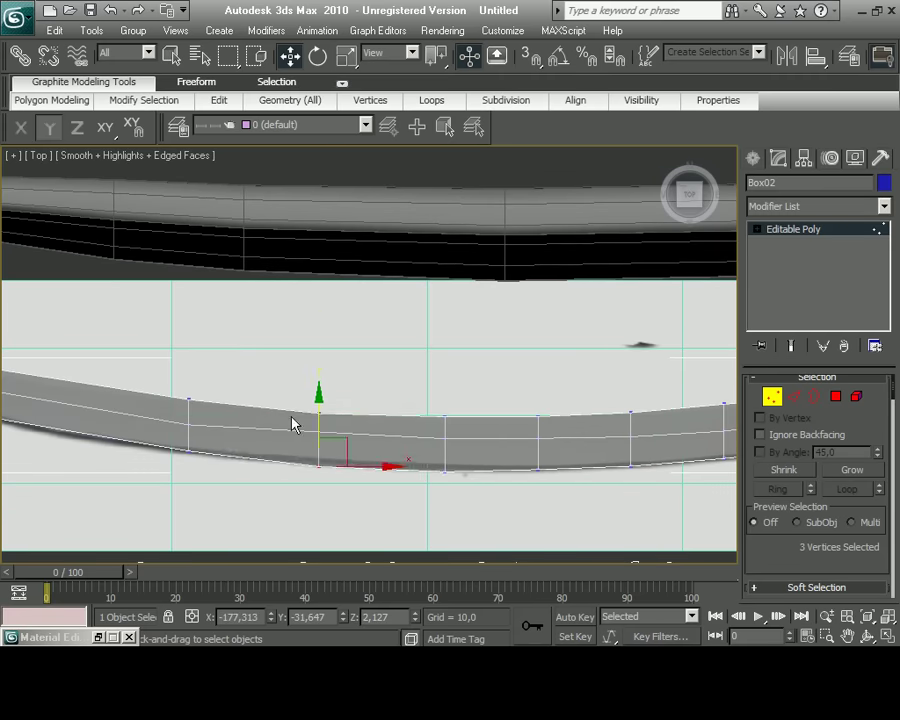
middle_drag(79, 392, 249, 428)
key(ctrl+z)
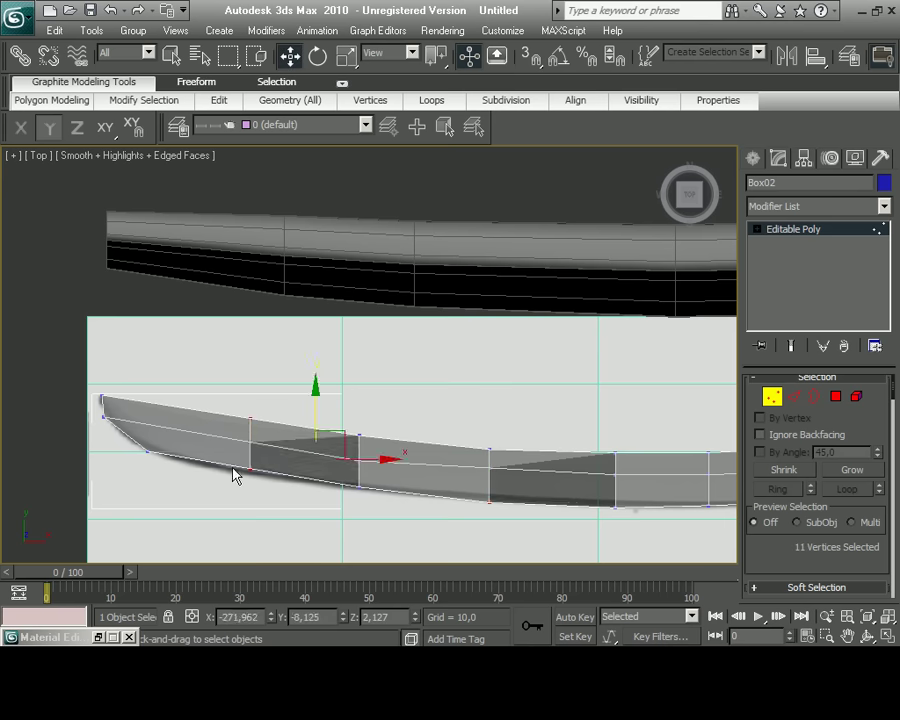
drag(232, 475, 247, 421)
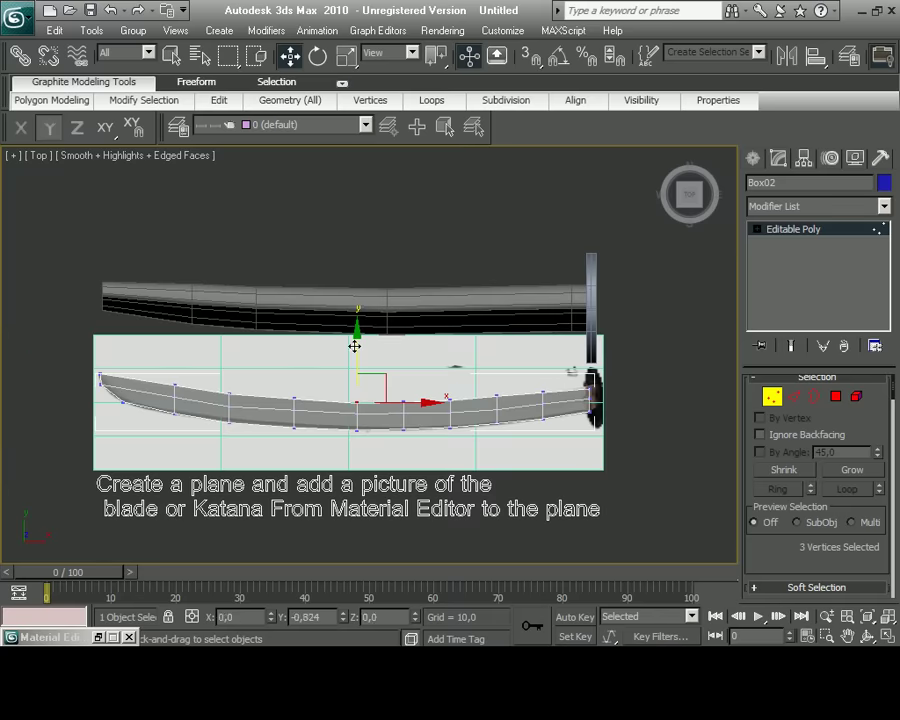
key(alt+w)
scroll(579, 539, up, 2)
In the maximized Perspective view, switch to Edge level and pick two cutting-edge edges.
key(alt+w)
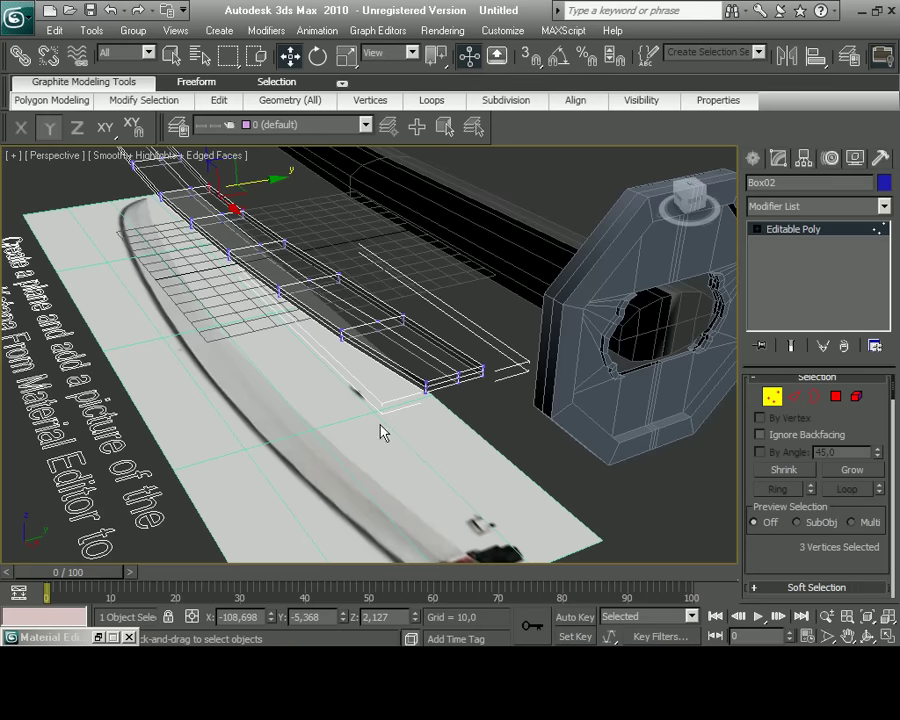
middle_drag(364, 430, 276, 335)
key(2)
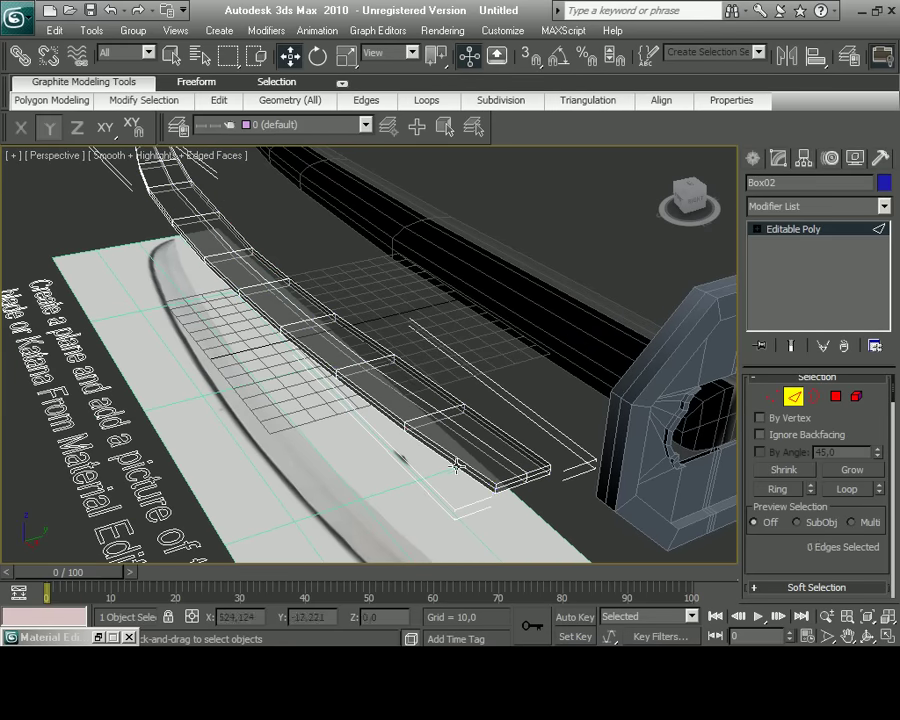
click(843, 491)
click(460, 472)
scroll(327, 485, up, 5)
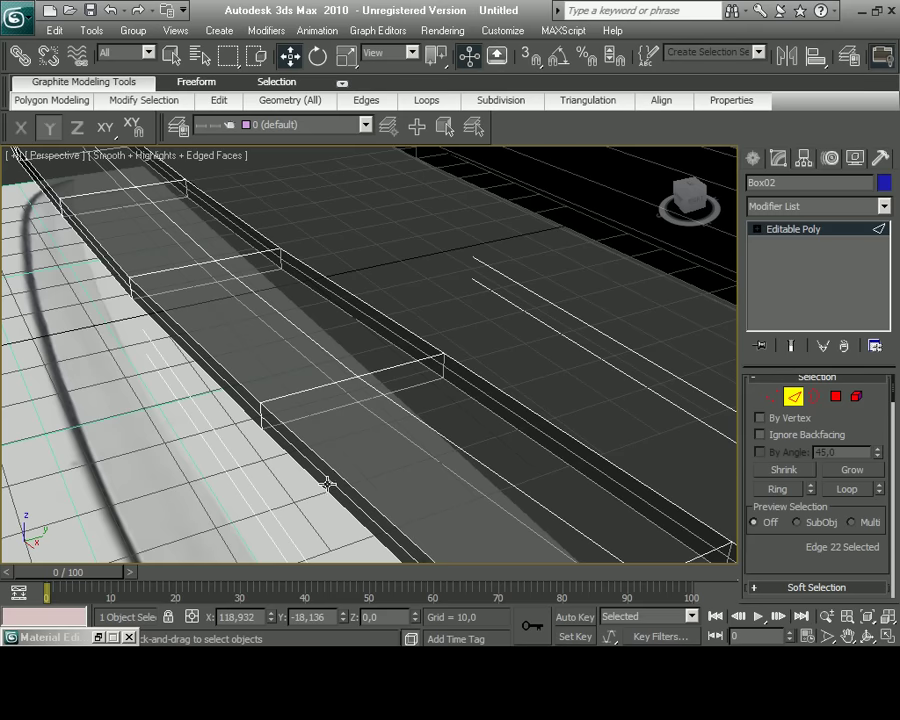
click(323, 489)
scroll(474, 438, up, 2)
ctrl+click(415, 430)
scroll(239, 373, down, 2)
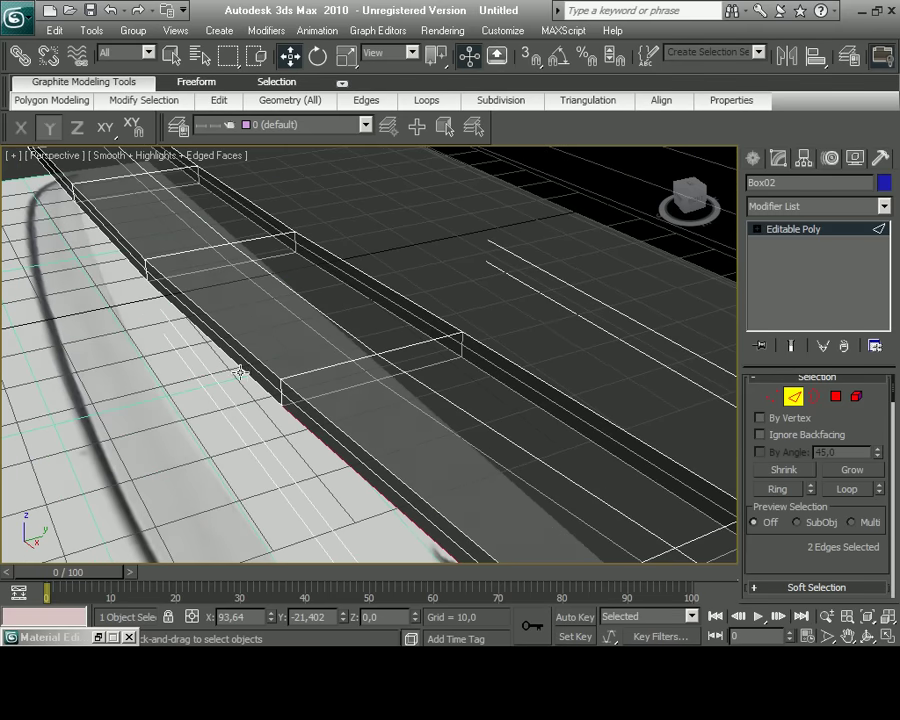
In wireframe, orbit around the blade to add and trim cutting-edge edges, then maximize the Top view.
key(F3)
middle_drag(249, 376, 482, 522)
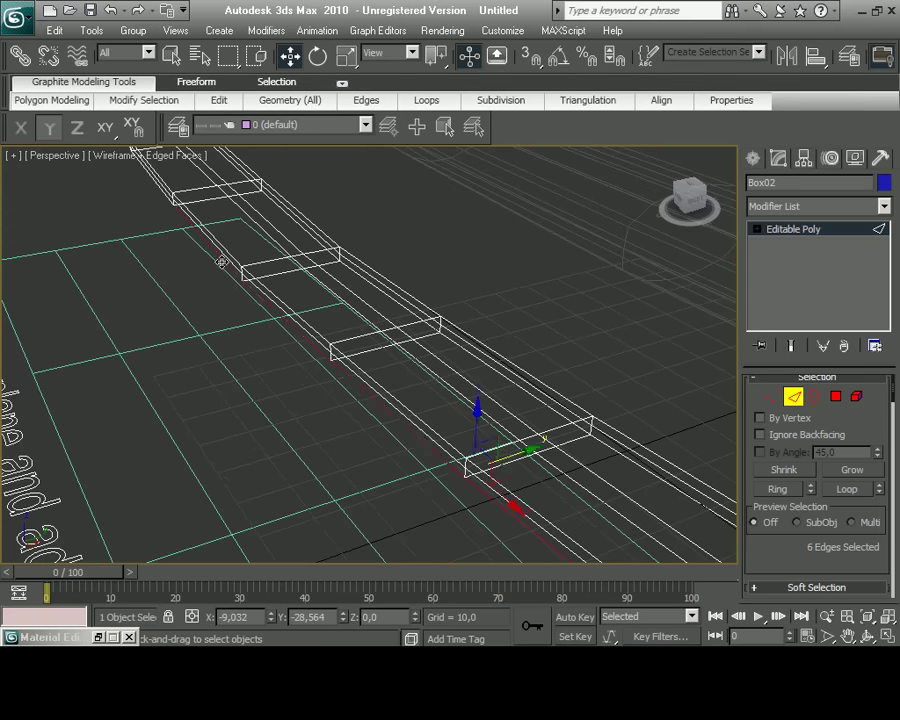
mouse_move(221, 262)
alt+middle_down()
mouse_move(361, 466)
mouse_move(224, 400)
alt+middle_up()
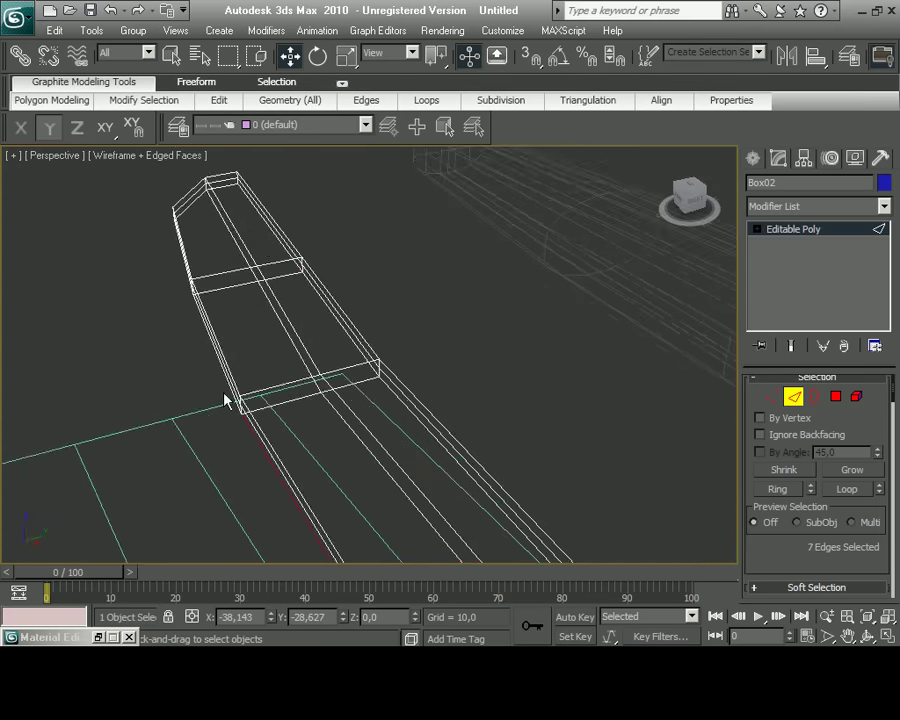
mouse_move(343, 427)
alt+middle_down()
mouse_move(354, 438)
mouse_move(354, 426)
mouse_move(484, 422)
mouse_move(285, 398)
mouse_move(281, 452)
mouse_move(296, 455)
alt+middle_up()
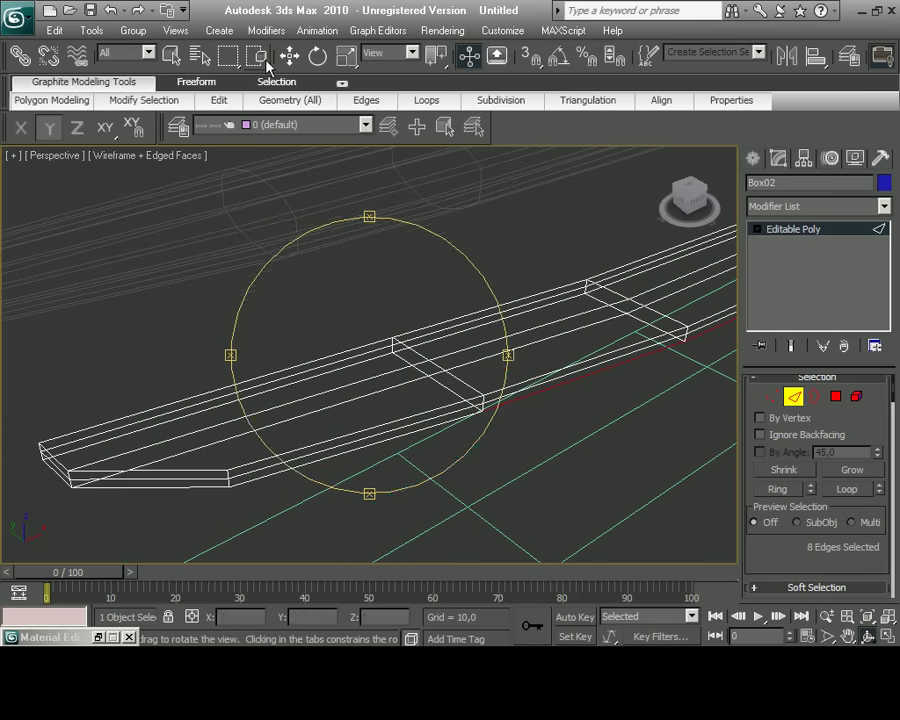
ctrl+click(458, 414)
key(w)
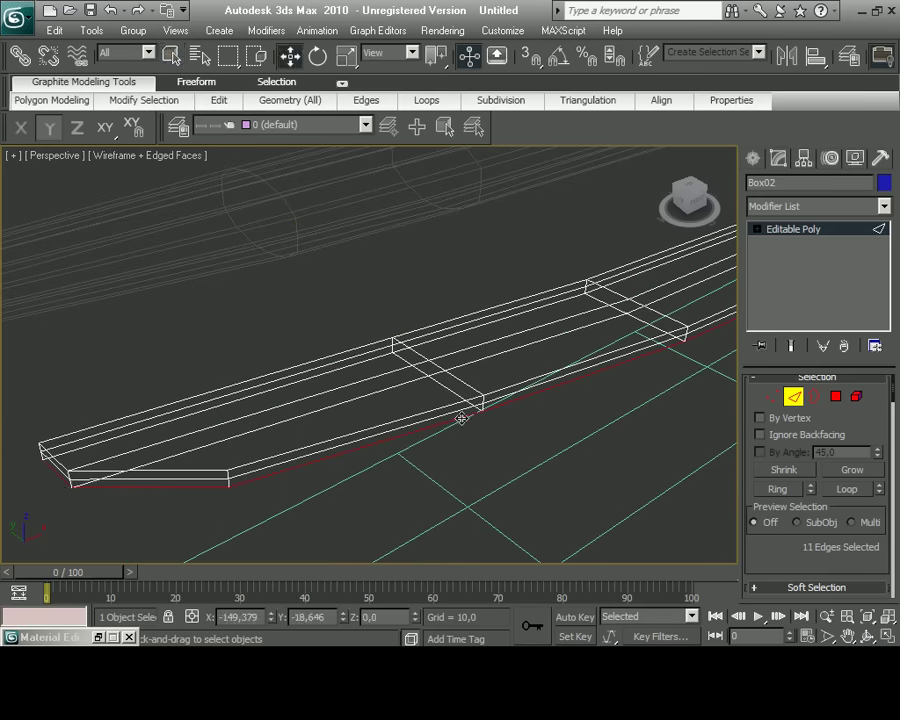
alt+middle_drag(458, 414, 430, 312)
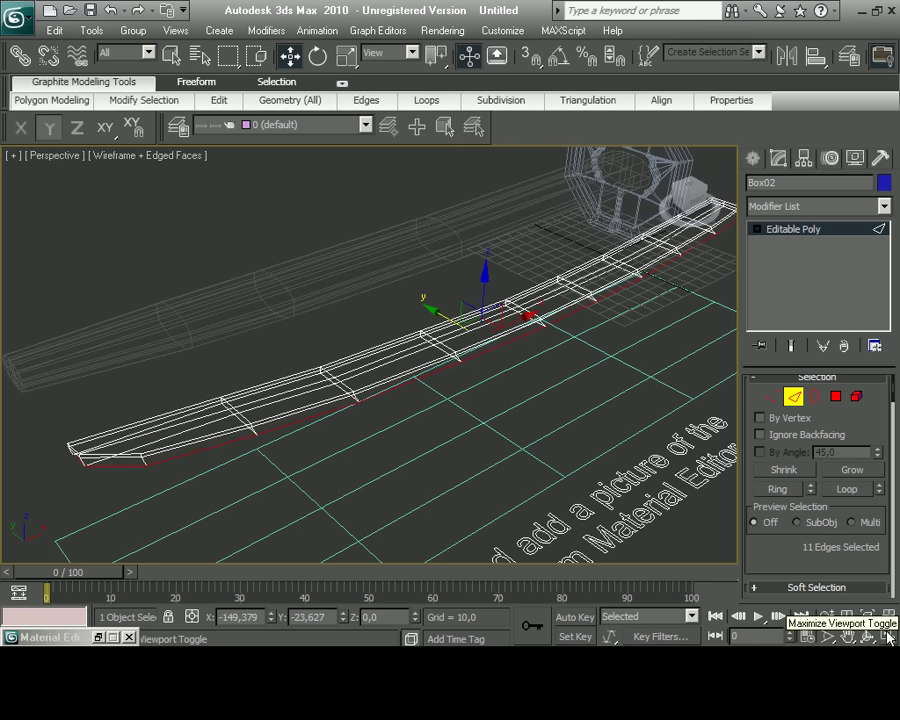
alt+click(203, 424)
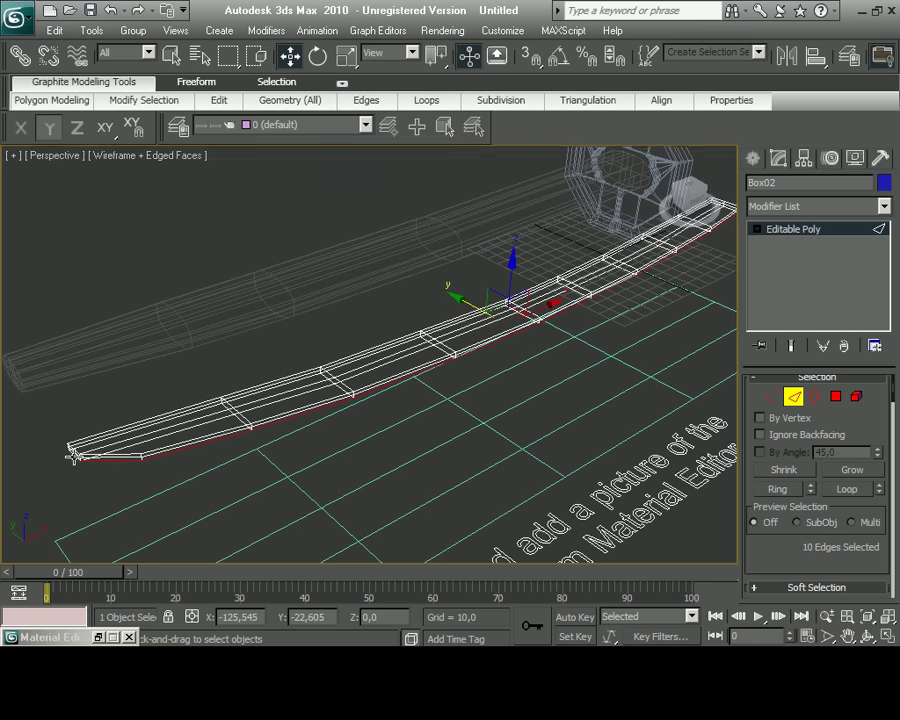
click(887, 637)
key(alt+w)
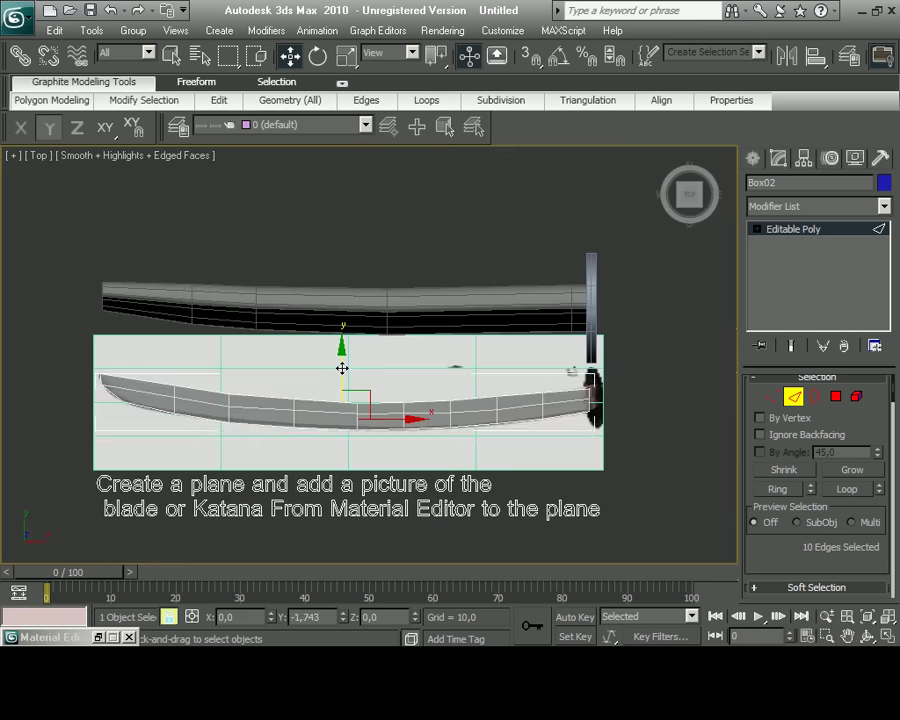
Zoom the Top view onto the blade and select the tip vertices.
middle_drag(342, 370, 442, 415)
scroll(263, 478, up, 2)
scroll(319, 449, up, 2)
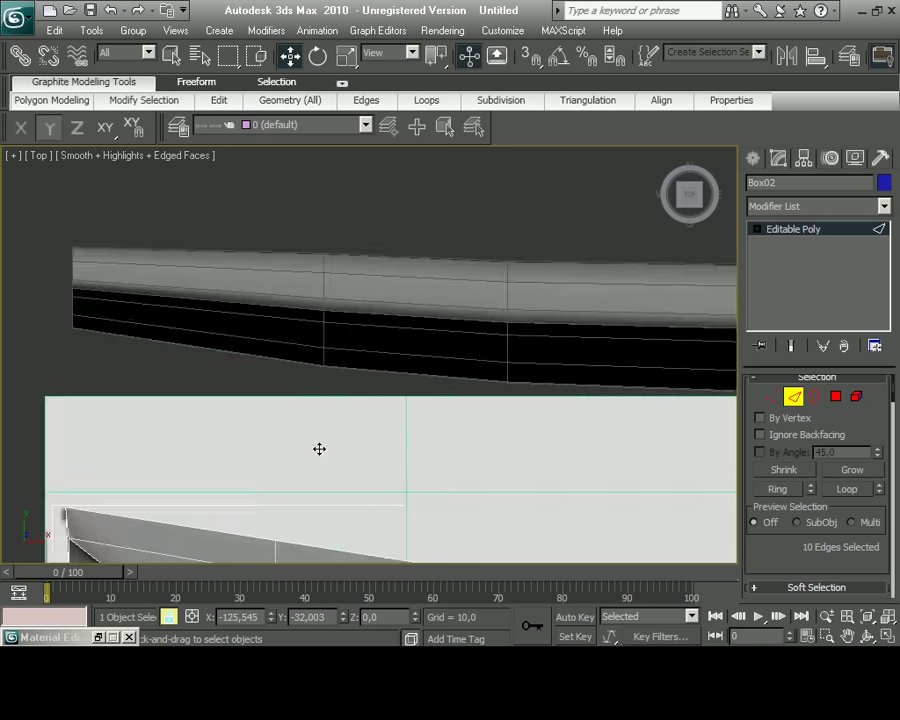
scroll(319, 449, up, 2)
key(1)
middle_drag(328, 496, 237, 502)
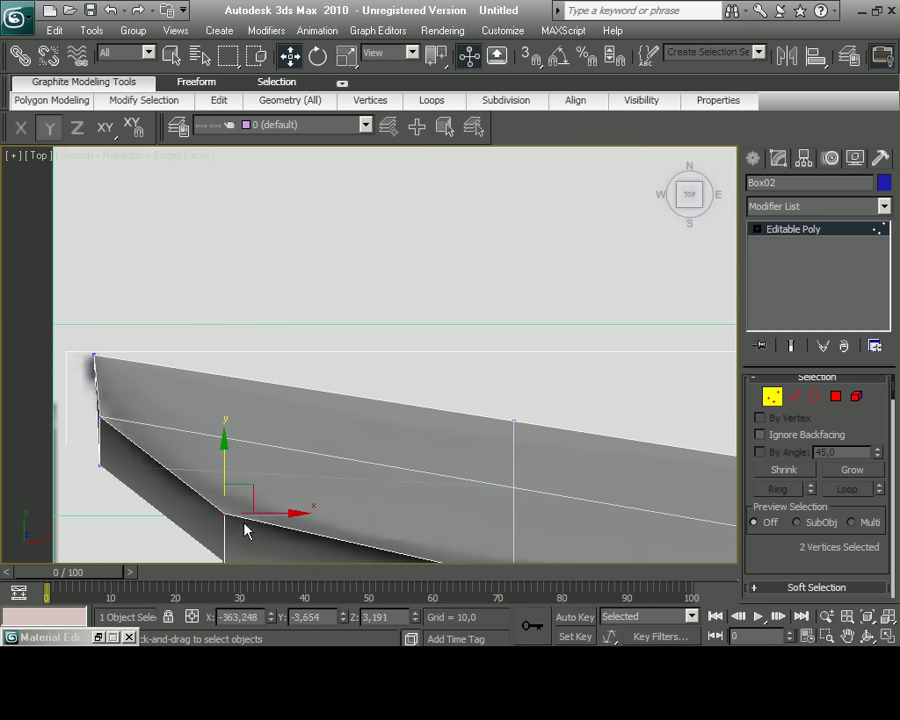
scroll(351, 456, down, 3)
In the Perspective view, select the face at the blade's end and lock the selection.
click(887, 637)
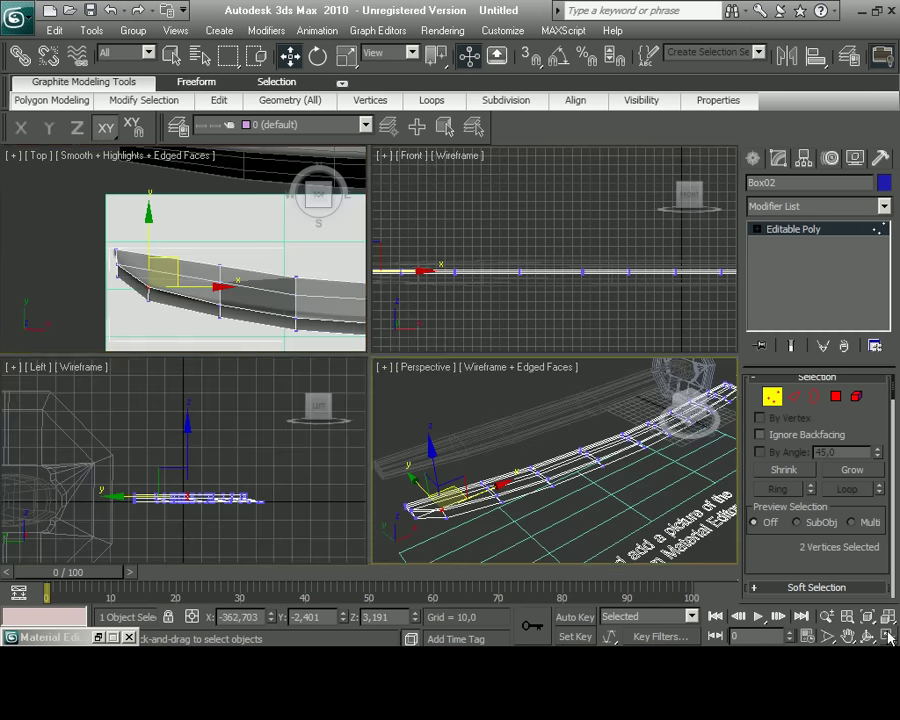
click(887, 637)
scroll(372, 466, up, 3)
scroll(404, 516, up, 3)
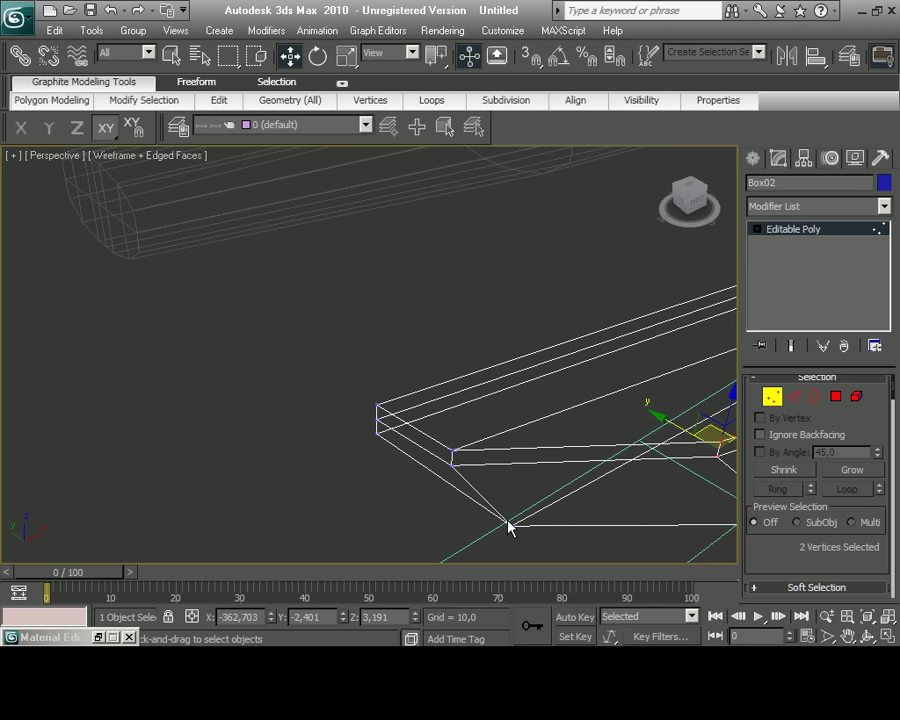
click(836, 396)
click(380, 420)
mouse_move(380, 420)
alt+middle_down()
mouse_move(414, 440)
mouse_move(390, 425)
alt+middle_up()
click(396, 419)
click(390, 425)
key(F7)
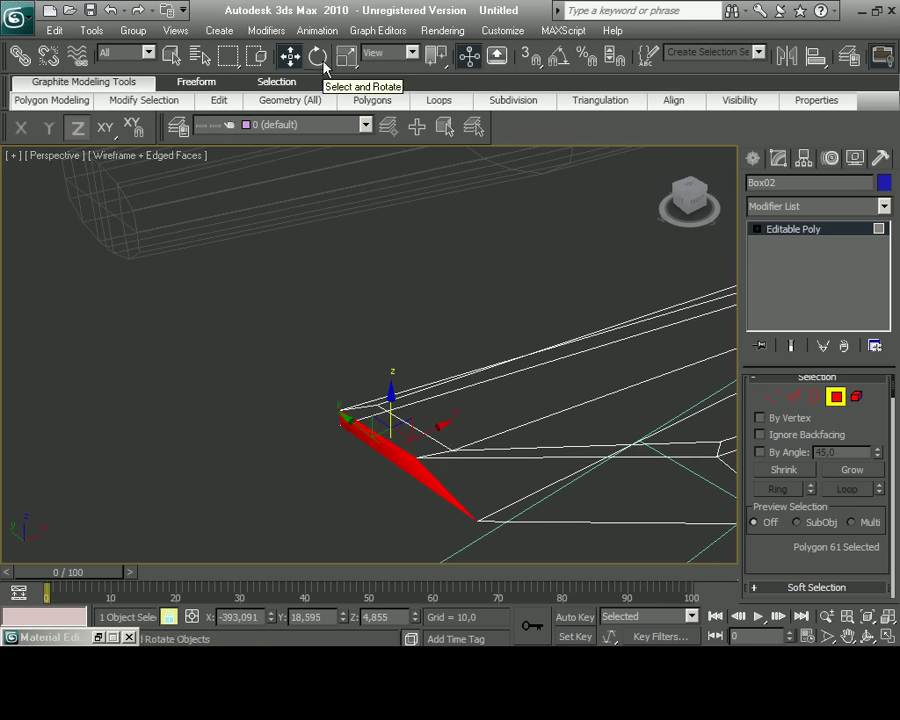
Rotate the end face and scale it down in the Top view to narrow the blade.
click(318, 57)
key(alt+w)
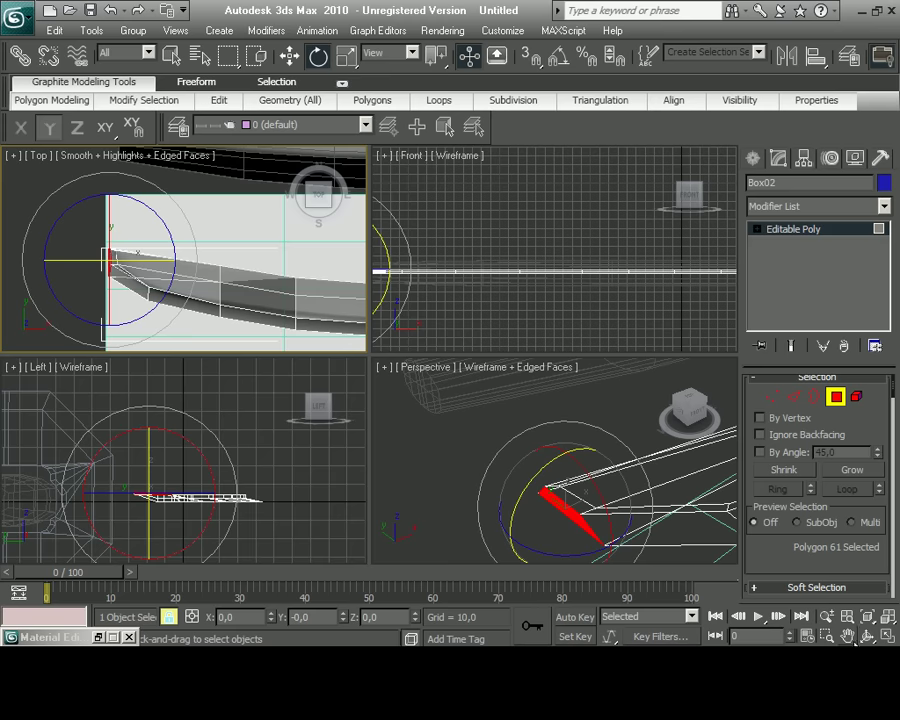
key(alt+w)
scroll(283, 476, up, 3)
scroll(297, 442, up, 2)
key(r)
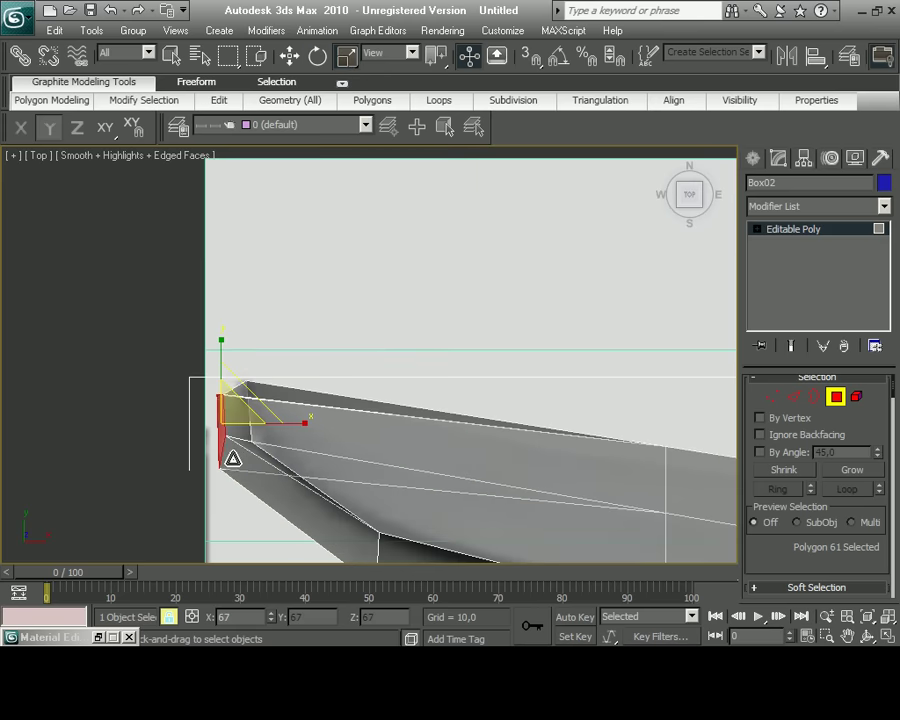
drag(233, 458, 247, 376)
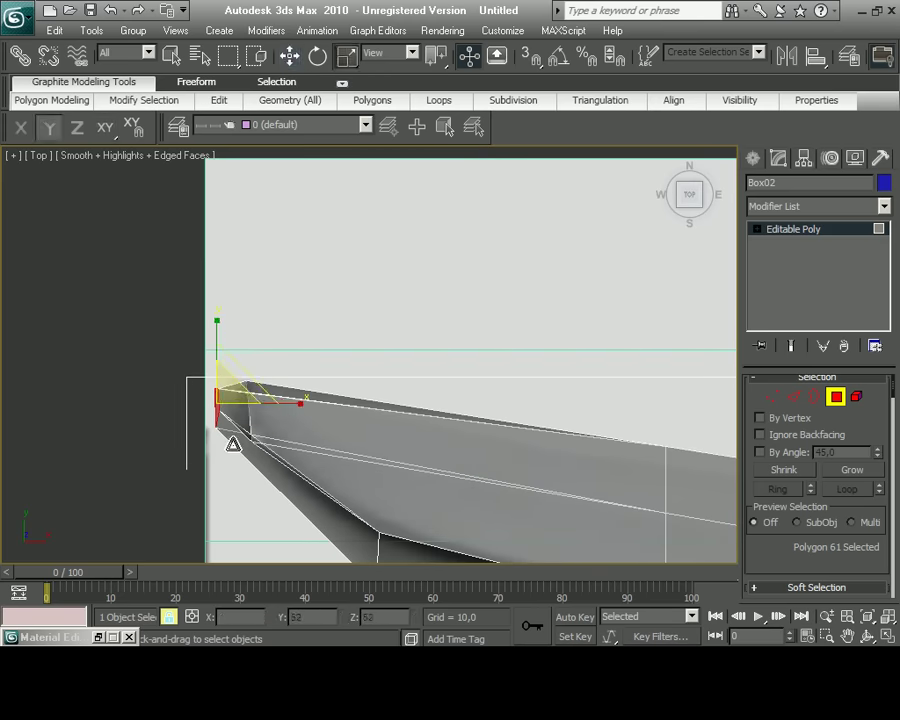
Pull the blade's end vertices inward to sharpen the tip.
key(w)
click(771, 396)
click(252, 440)
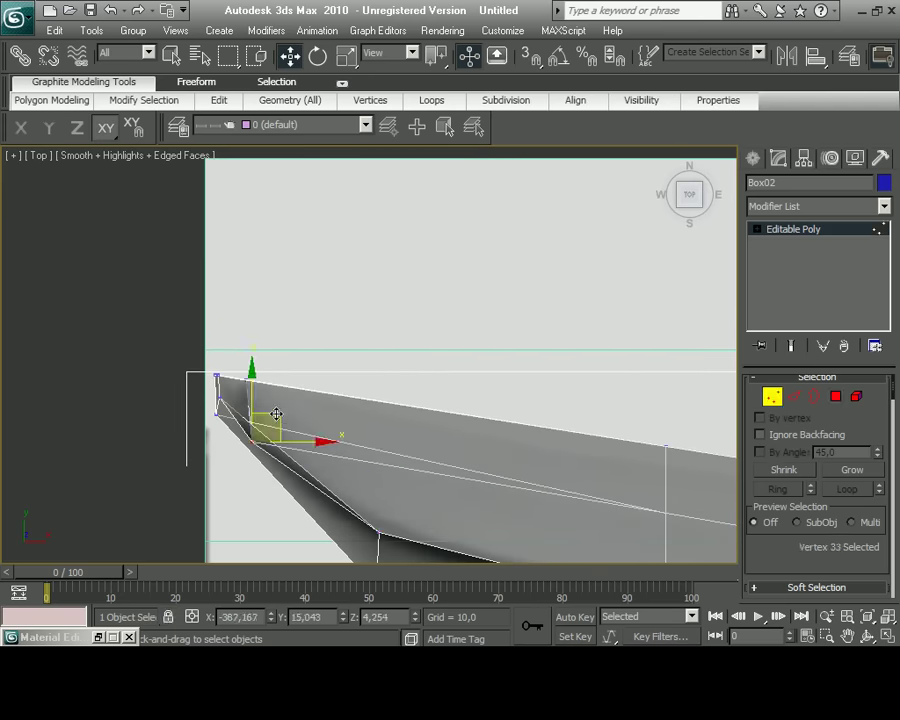
drag(276, 413, 268, 396)
click(225, 395)
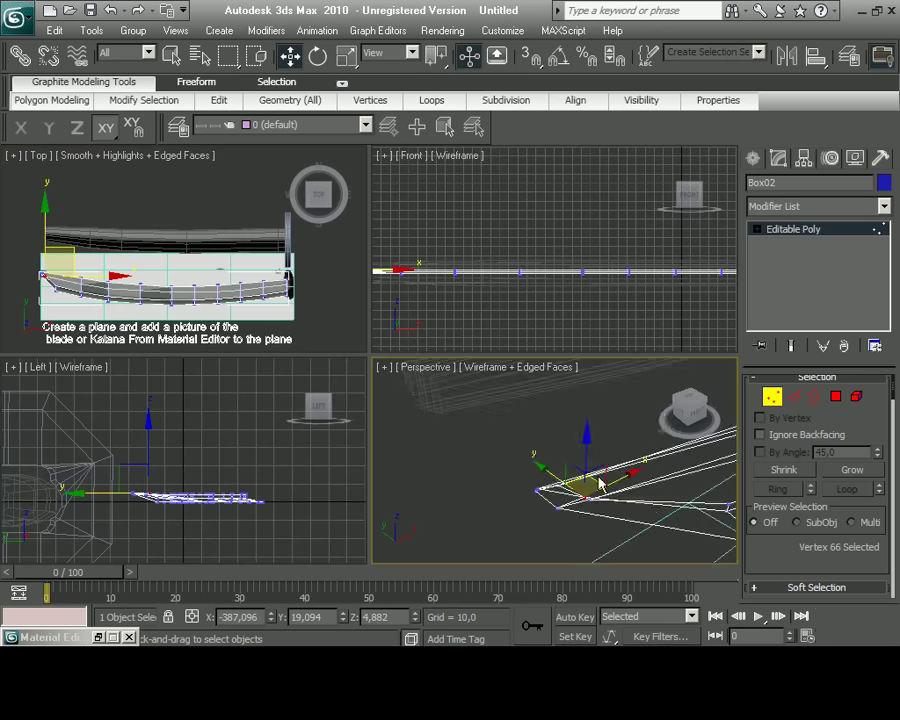
right_click(573, 412)
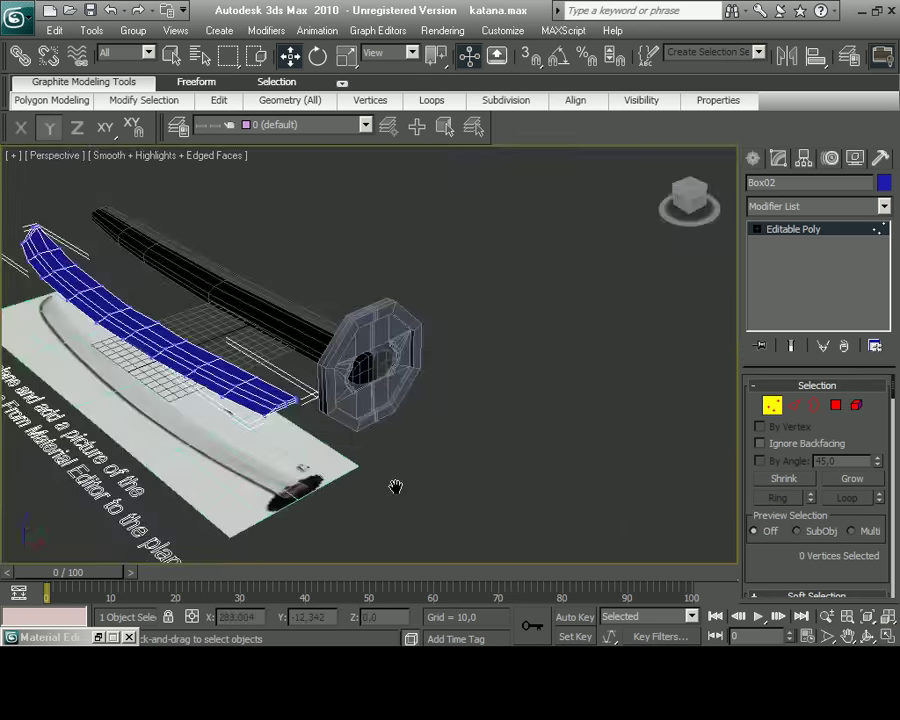
Select the blade element and relax it with Amount 0.11 and 2 iterations.
click(857, 405)
scroll(790, 480, down, 5)
click(810, 574)
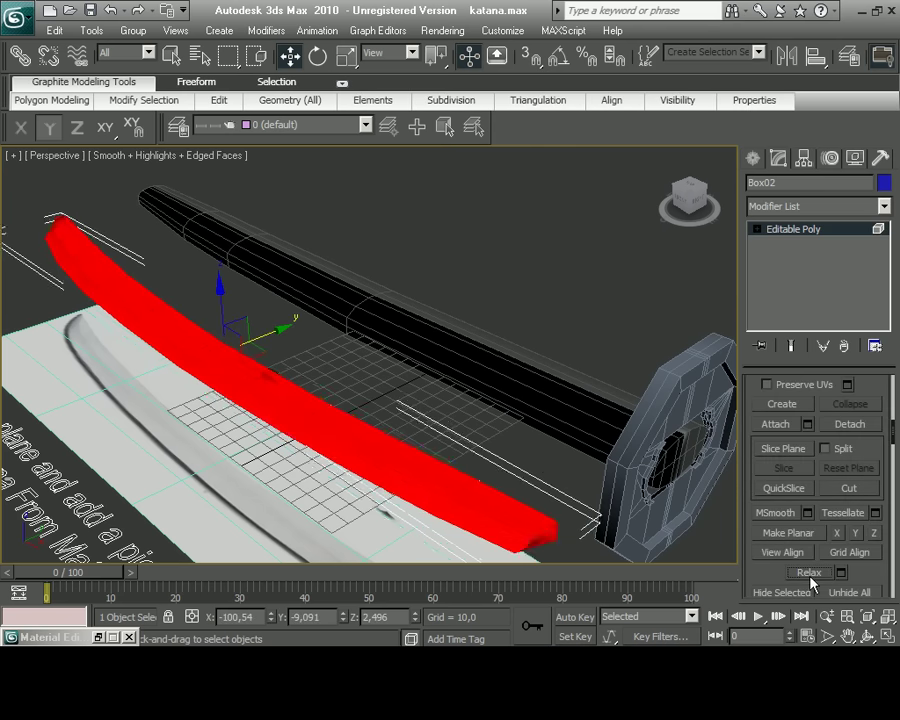
click(810, 576)
click(842, 574)
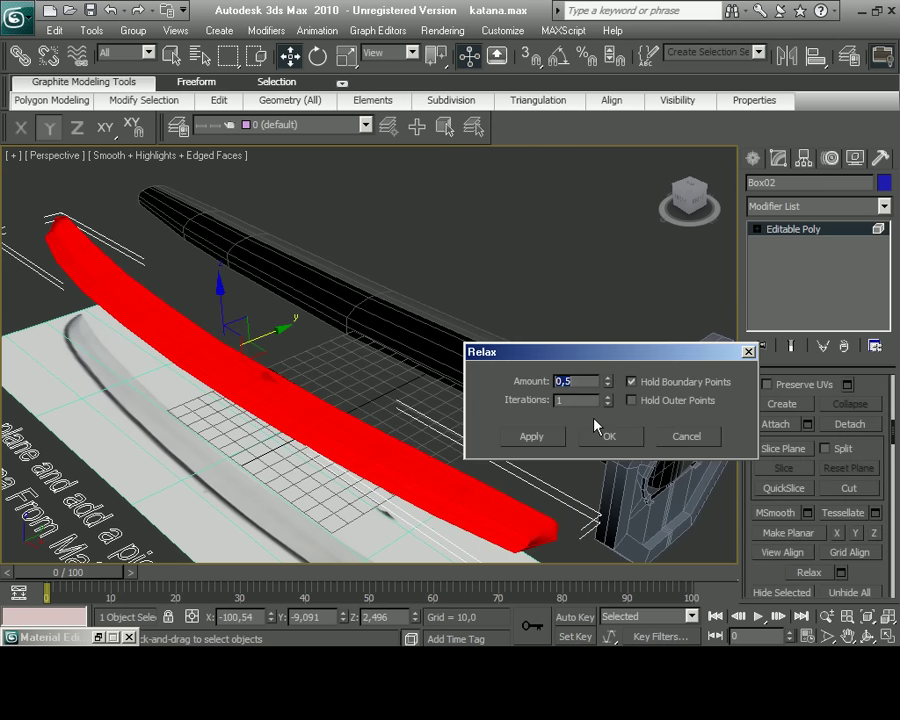
drag(605, 390, 605, 408)
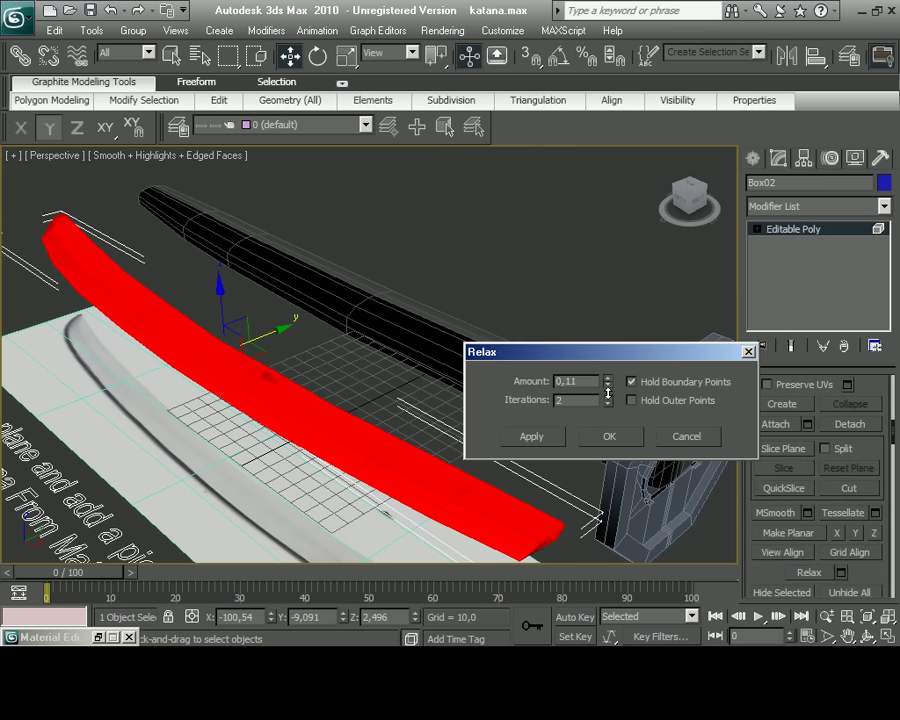
click(609, 436)
MeshSmooth the blade with Smoothness 0.2.
click(778, 513)
click(809, 515)
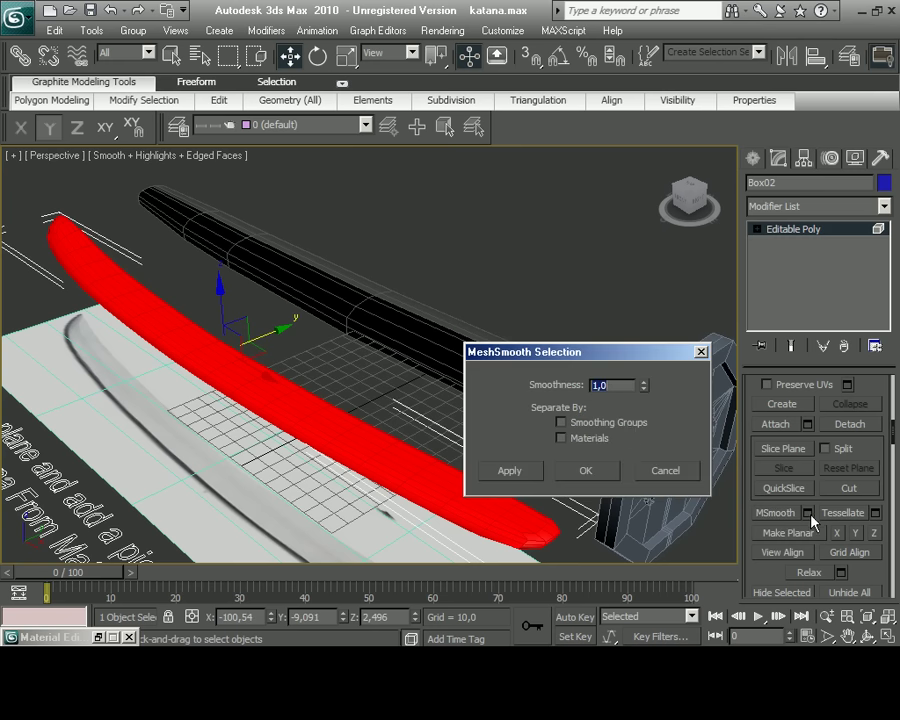
drag(678, 125, 674, 421)
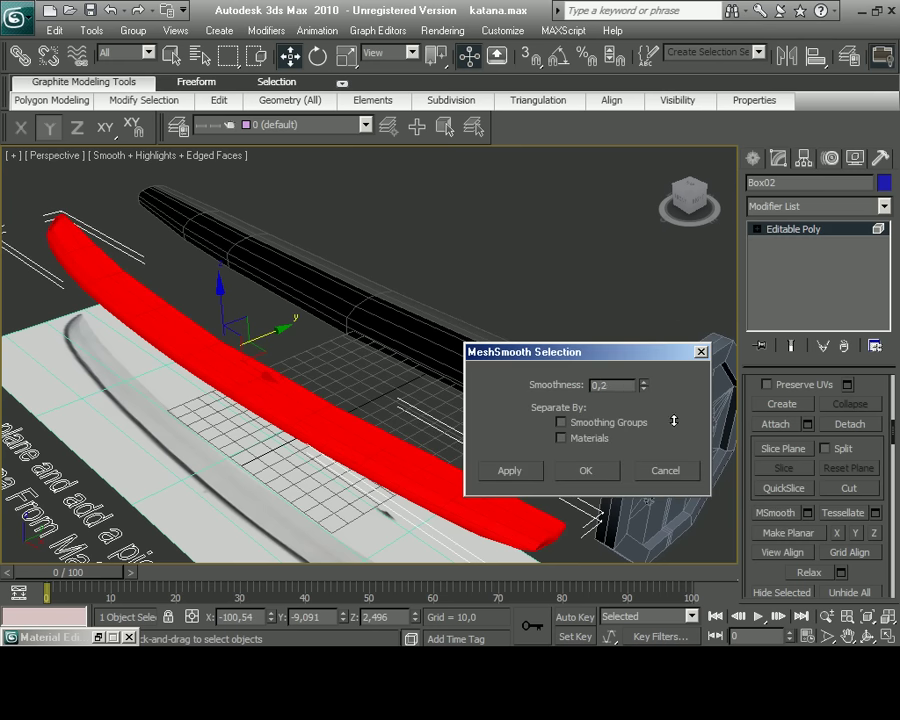
click(585, 470)
scroll(526, 428, down, 3)
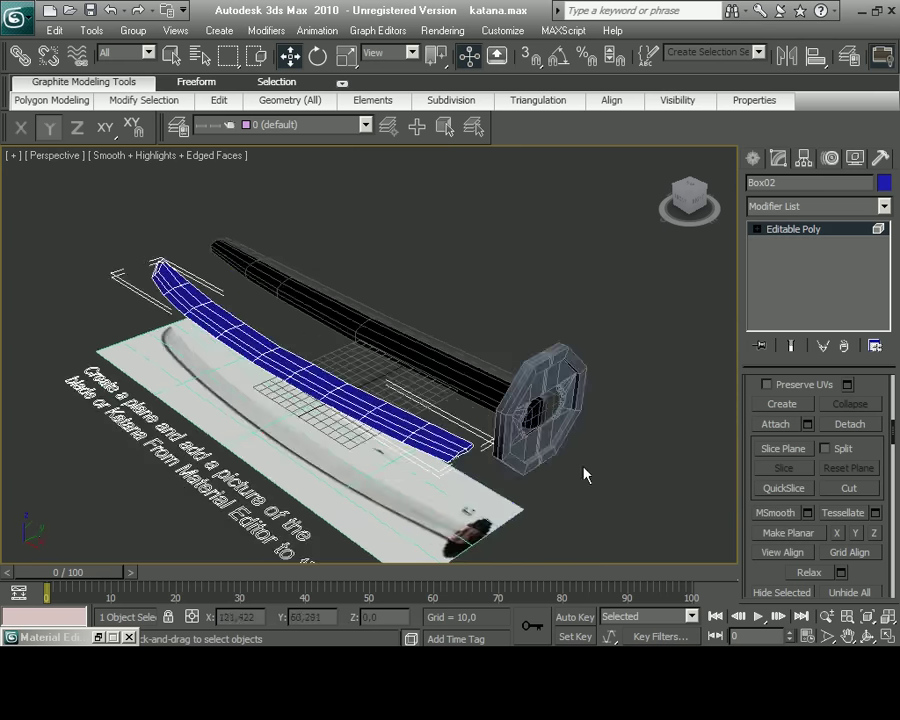
mouse_move(585, 476)
alt+middle_down()
mouse_move(363, 452)
mouse_move(373, 437)
alt+middle_up()
scroll(373, 437, down, 4)
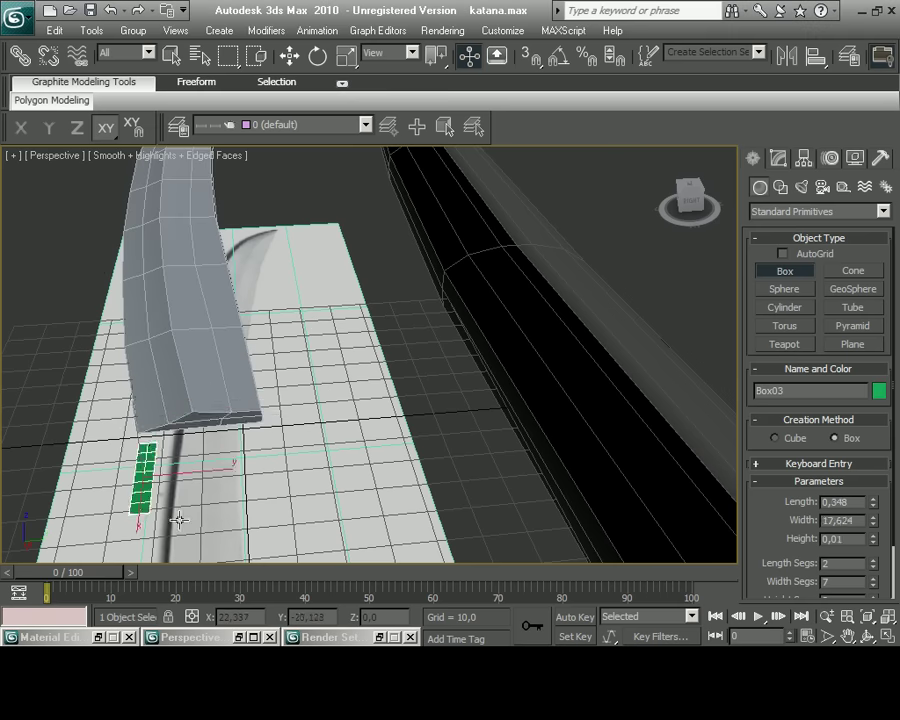
Draw a new box at the blade's end with 1×1×2 segments.
drag(176, 516, 280, 530)
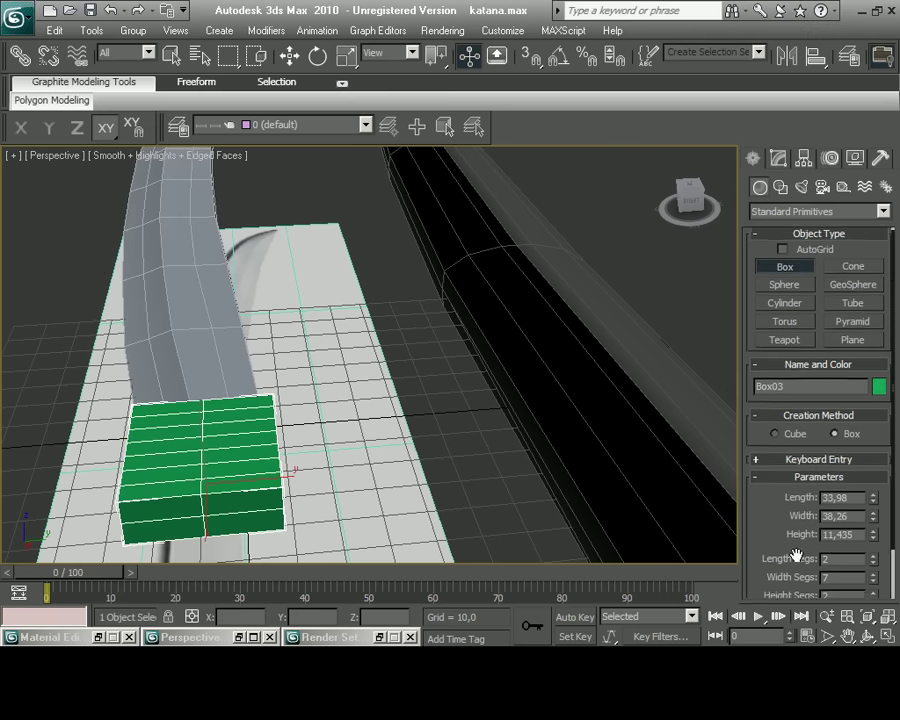
scroll(830, 535, down, 2)
drag(872, 521, 872, 571)
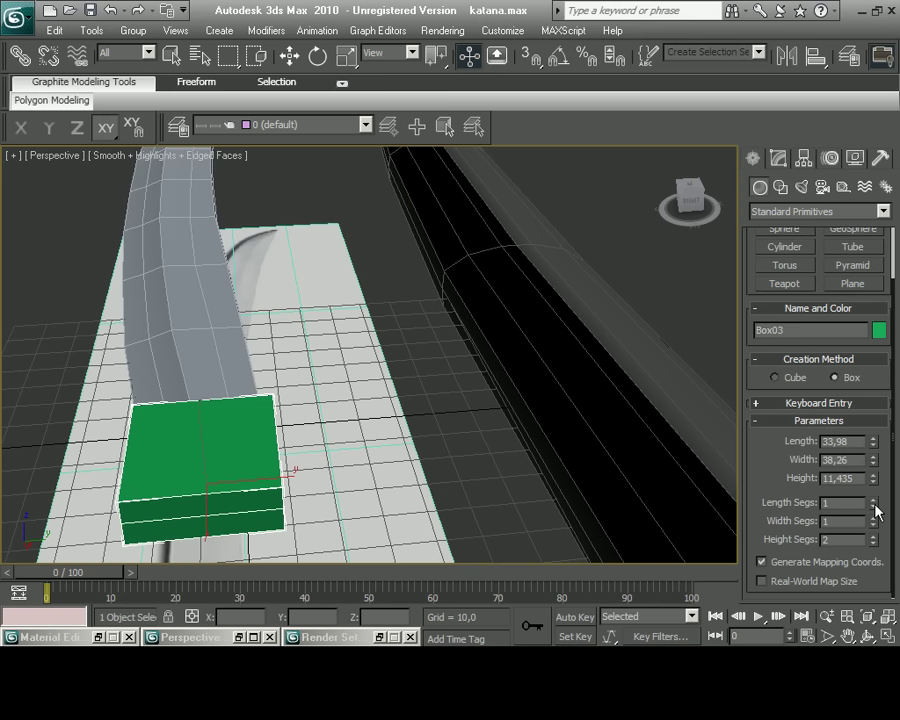
Convert the box to Editable Poly and chamfer all of its edges.
right_click(217, 440)
right_click(217, 440)
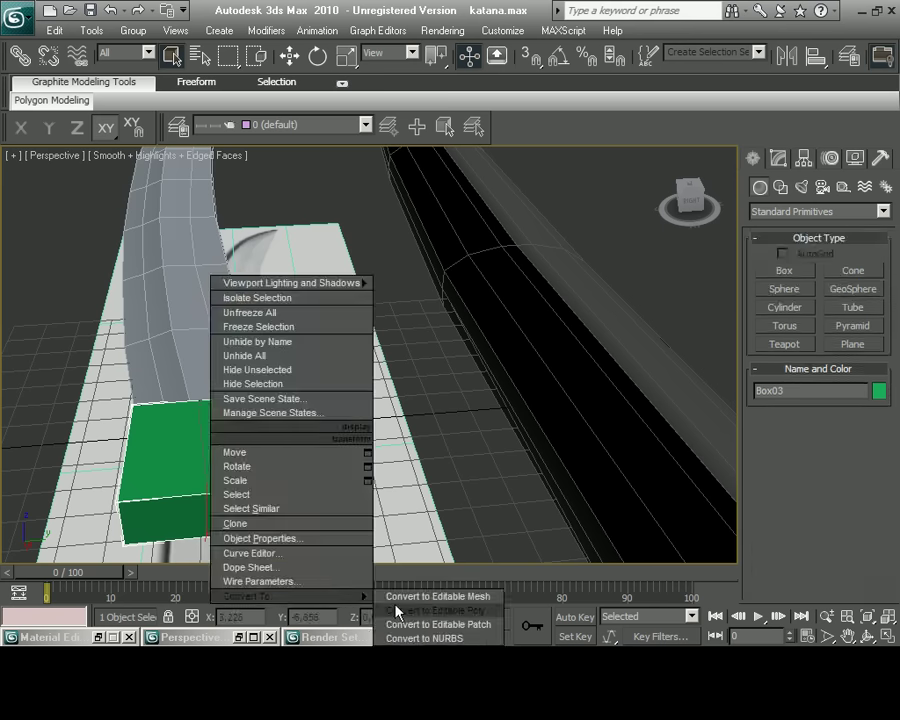
click(410, 608)
click(792, 399)
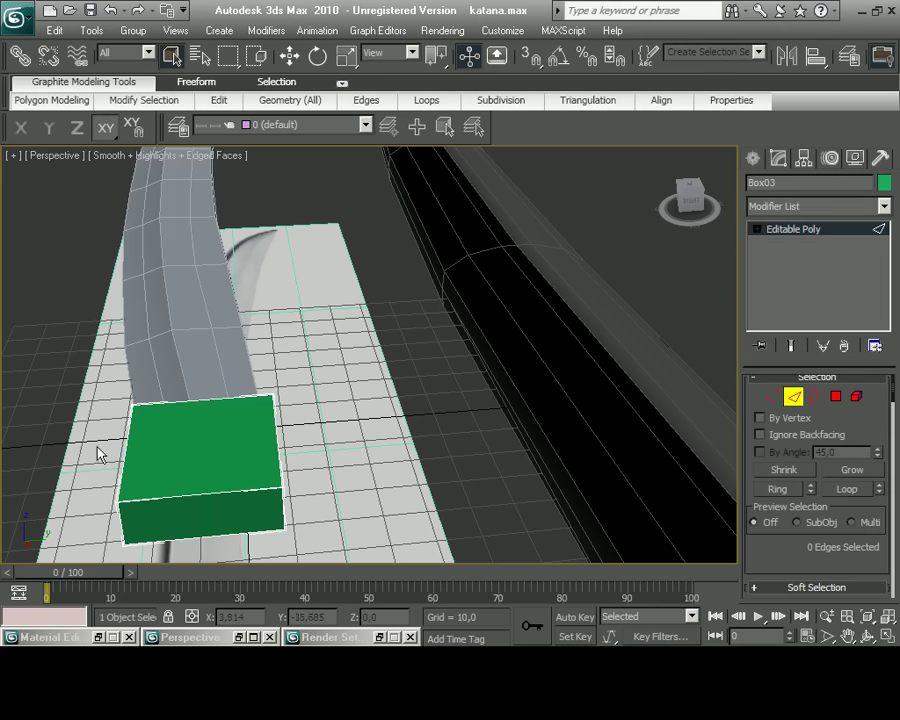
key(ctrl+a)
right_click(227, 486)
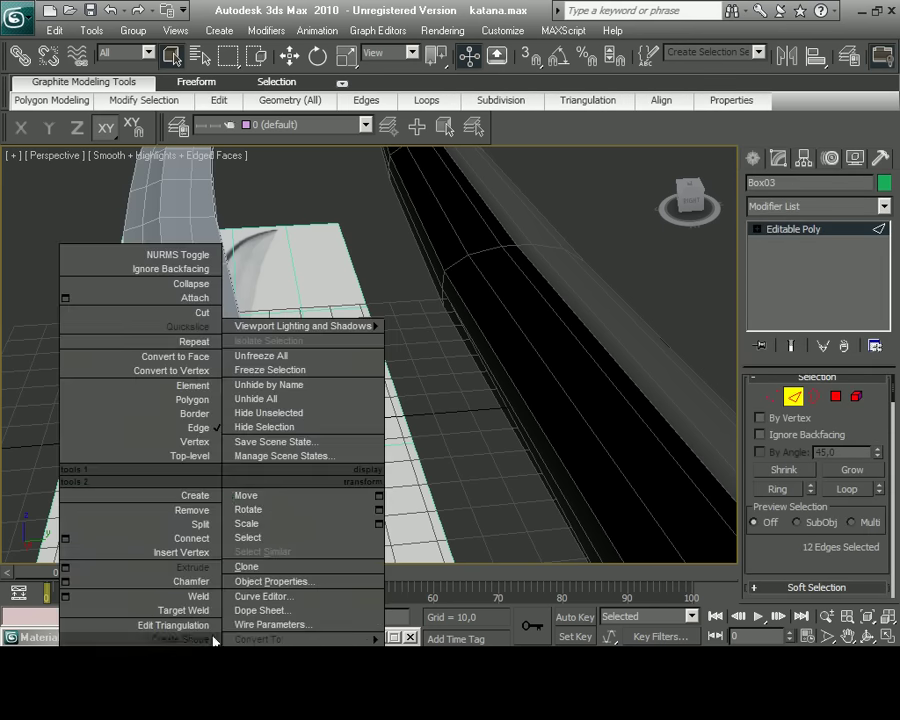
click(200, 592)
drag(200, 488, 202, 488)
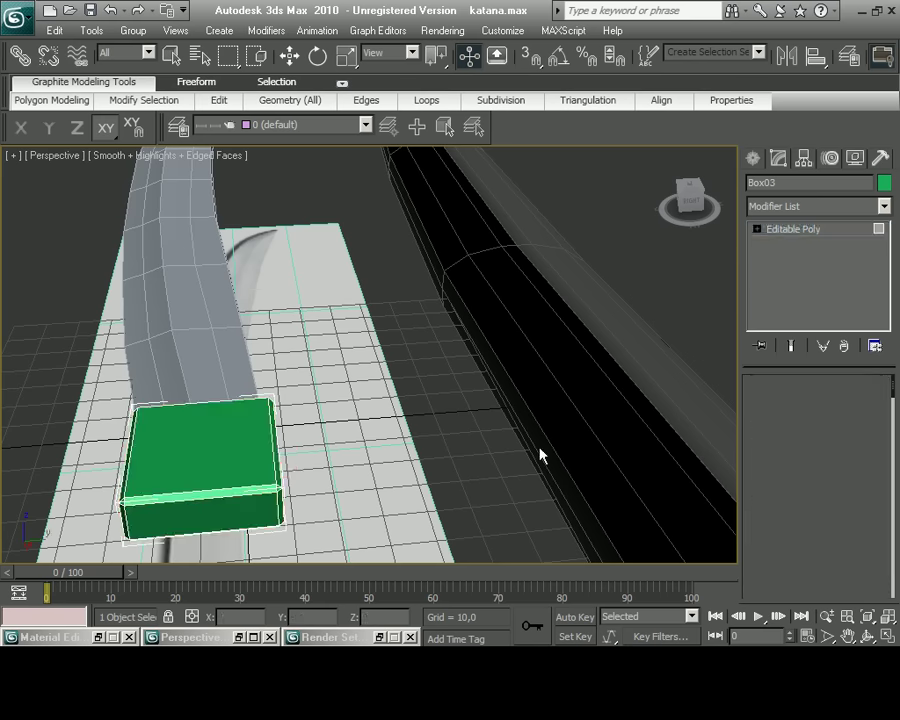
Select the front face, grow it to the bevel faces, then inset and shrink them.
key(4)
scroll(304, 436, up, 5)
alt+middle_drag(304, 436, 268, 66)
click(467, 465)
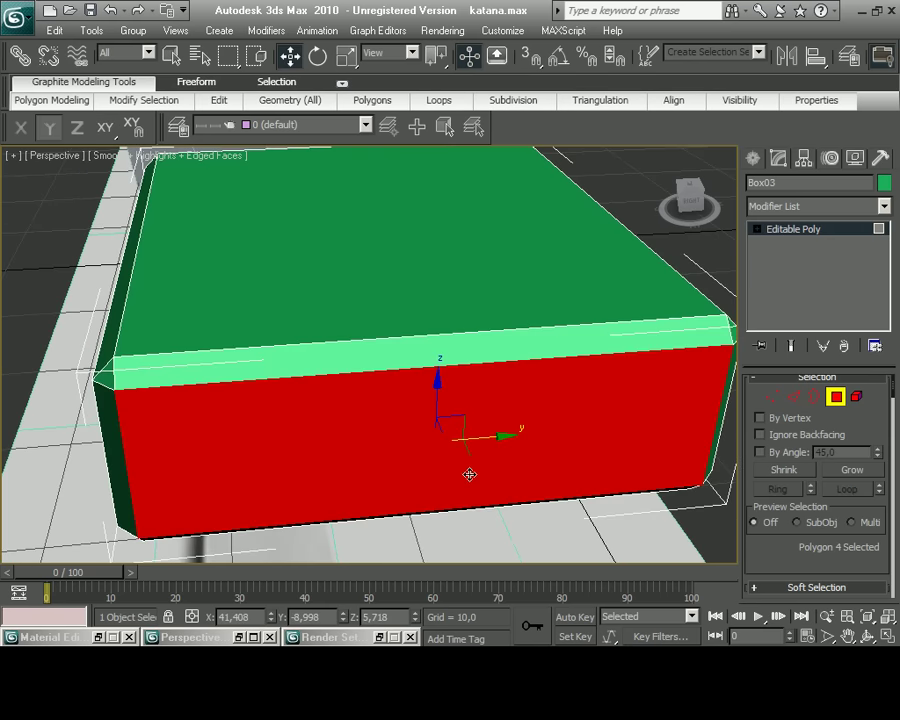
click(852, 469)
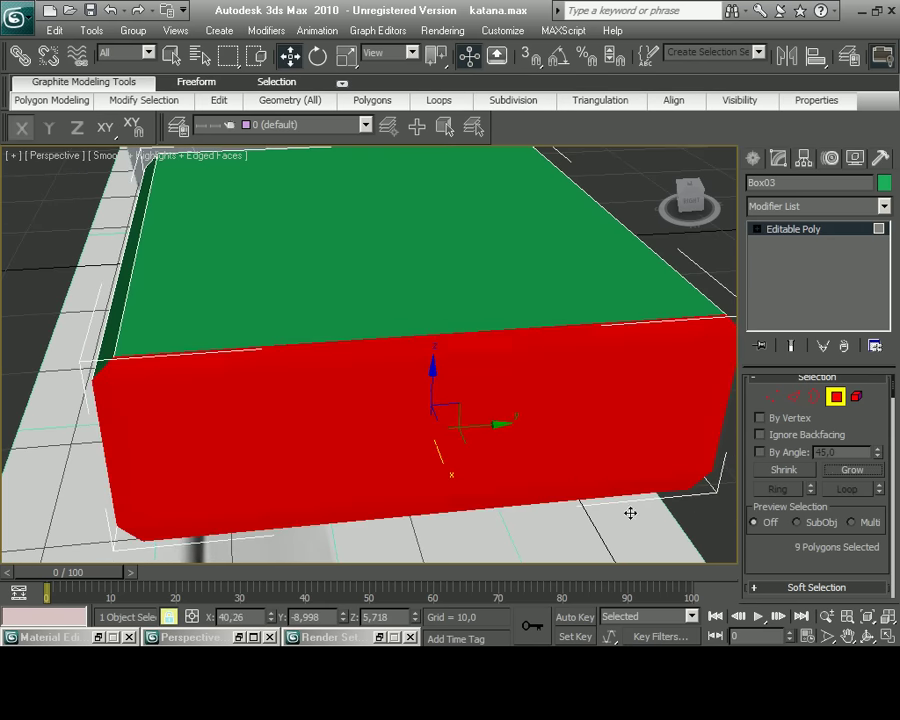
scroll(629, 498, up, 2)
scroll(787, 537, down, 5)
scroll(783, 592, down, 5)
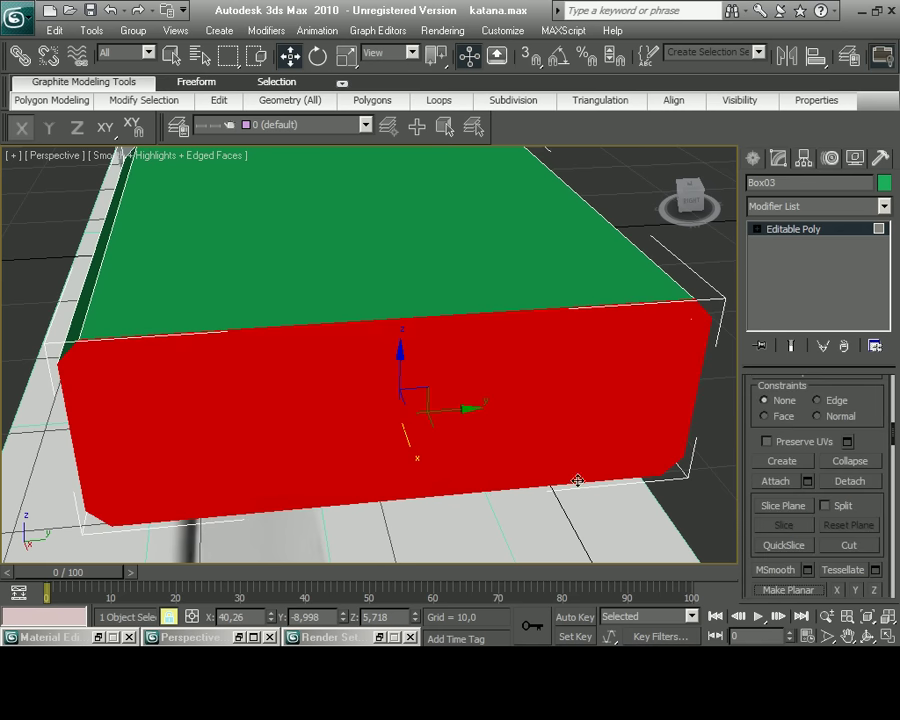
right_click(362, 428)
click(330, 508)
drag(337, 402, 337, 410)
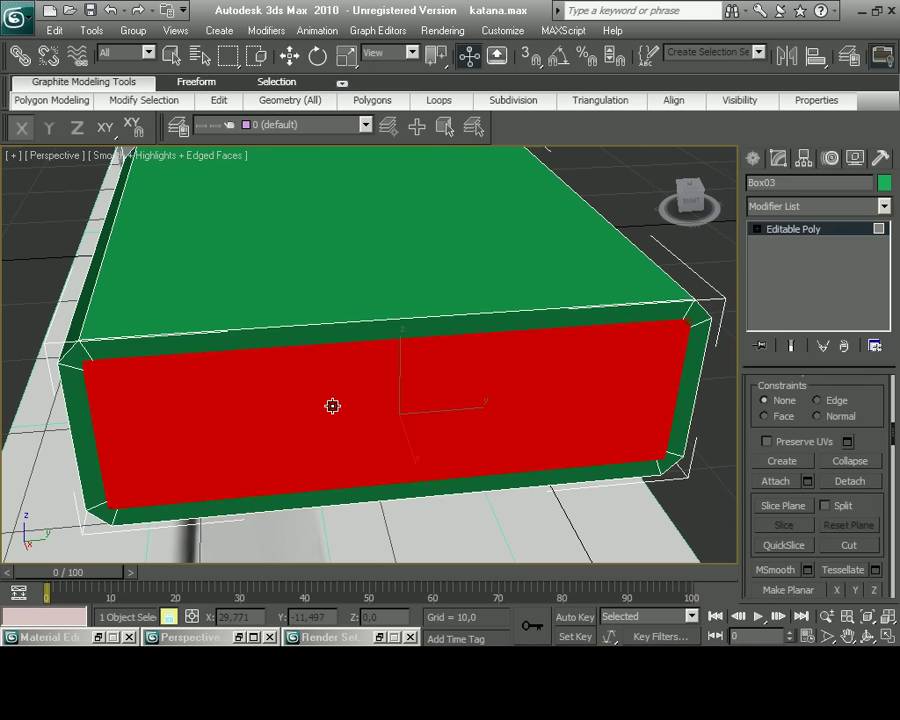
key(r)
drag(398, 444, 384, 420)
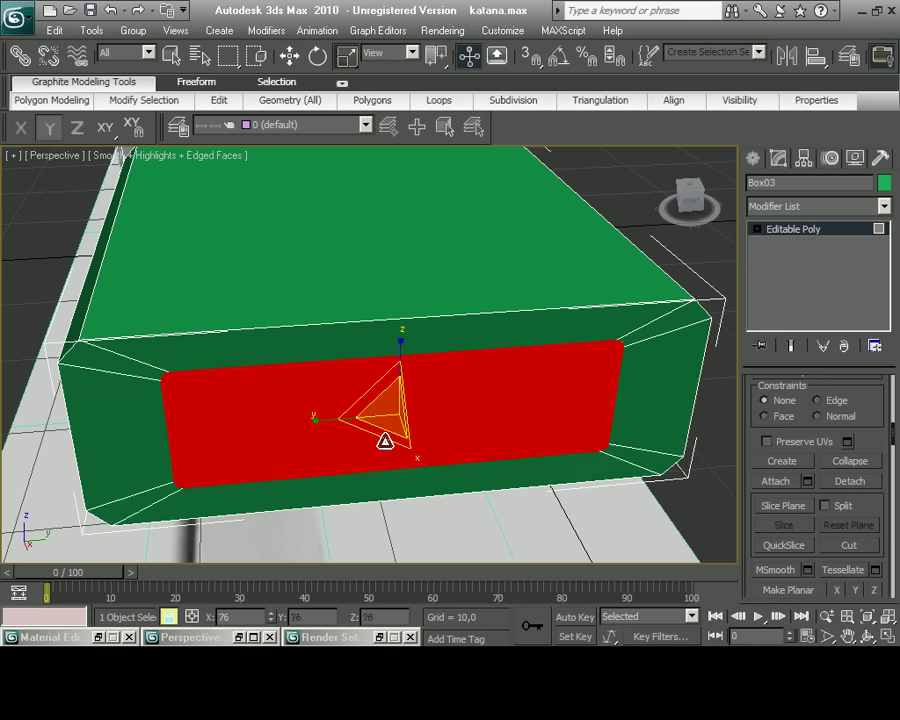
Change the box's object colour to yellow.
click(866, 636)
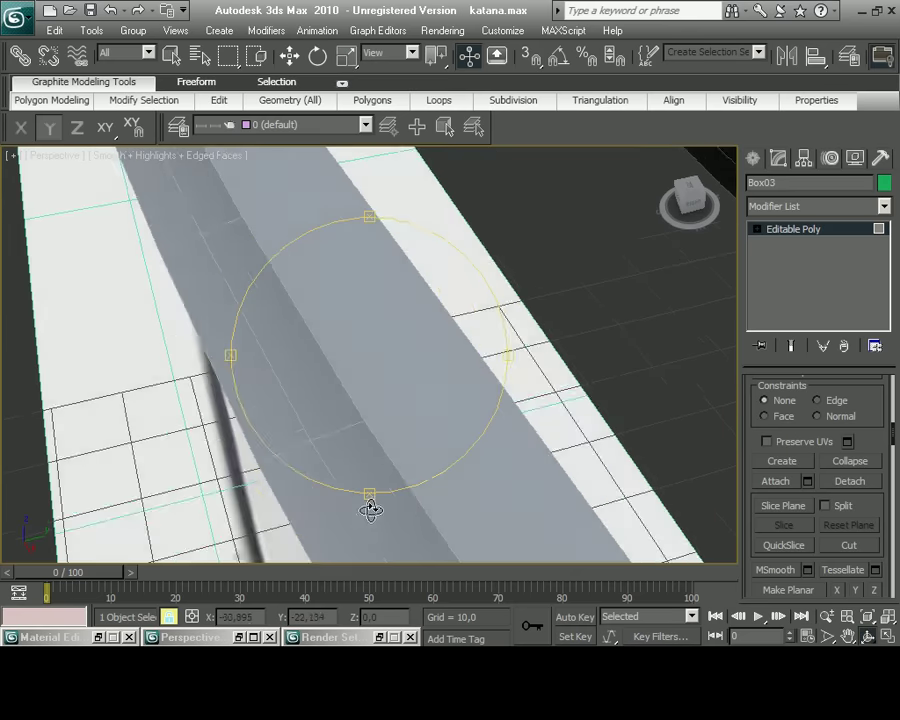
drag(368, 506, 277, 402)
scroll(277, 402, down, 5)
click(884, 182)
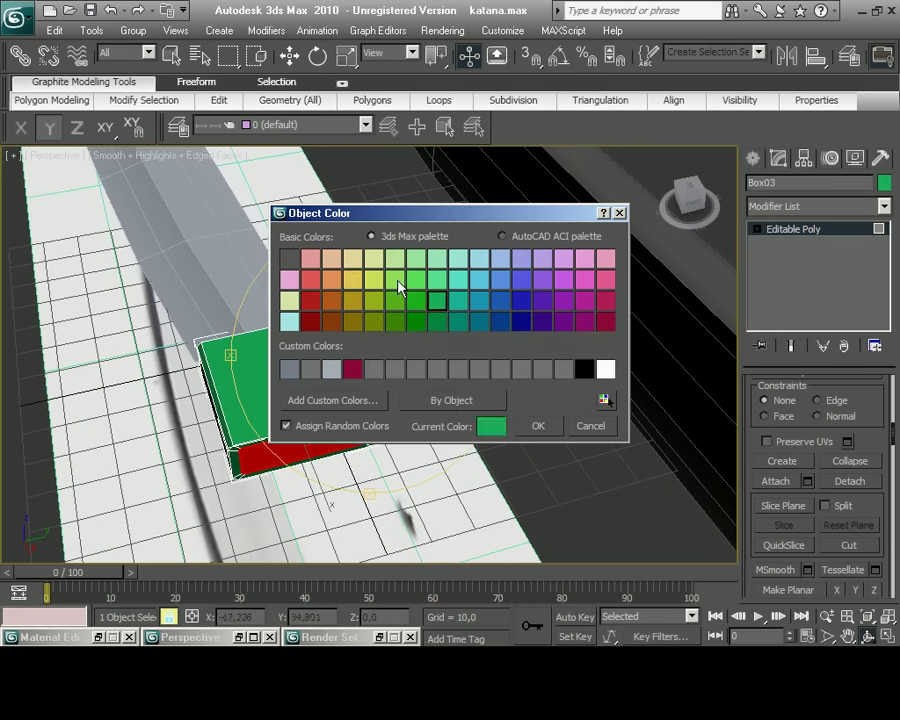
click(349, 281)
click(536, 424)
Move the inset faces down the box, switch to edge mode, and show wireframe.
key(w)
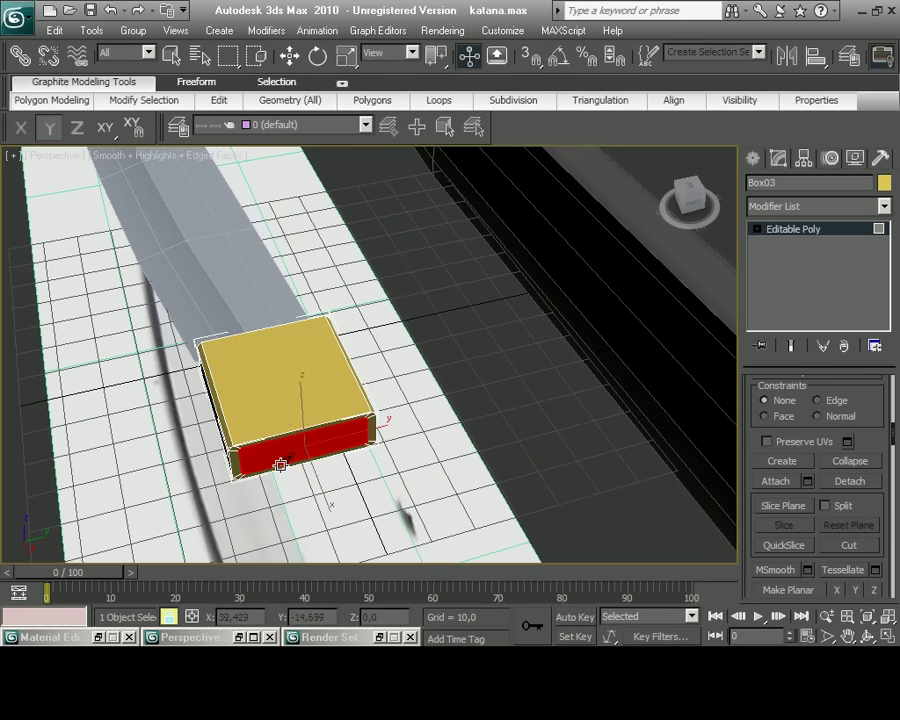
drag(281, 462, 281, 441)
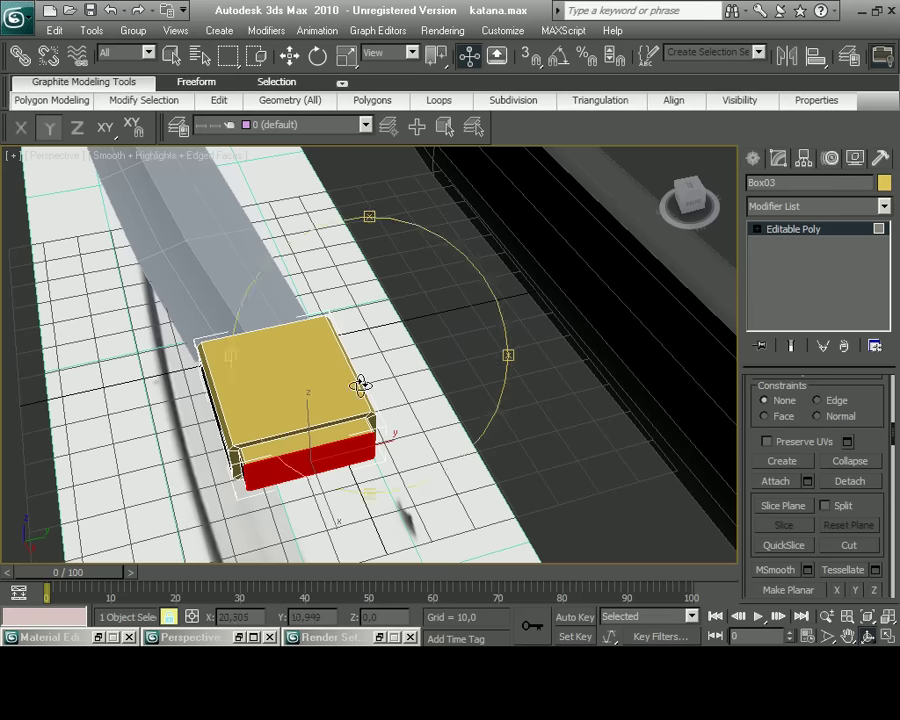
scroll(357, 388, up, 5)
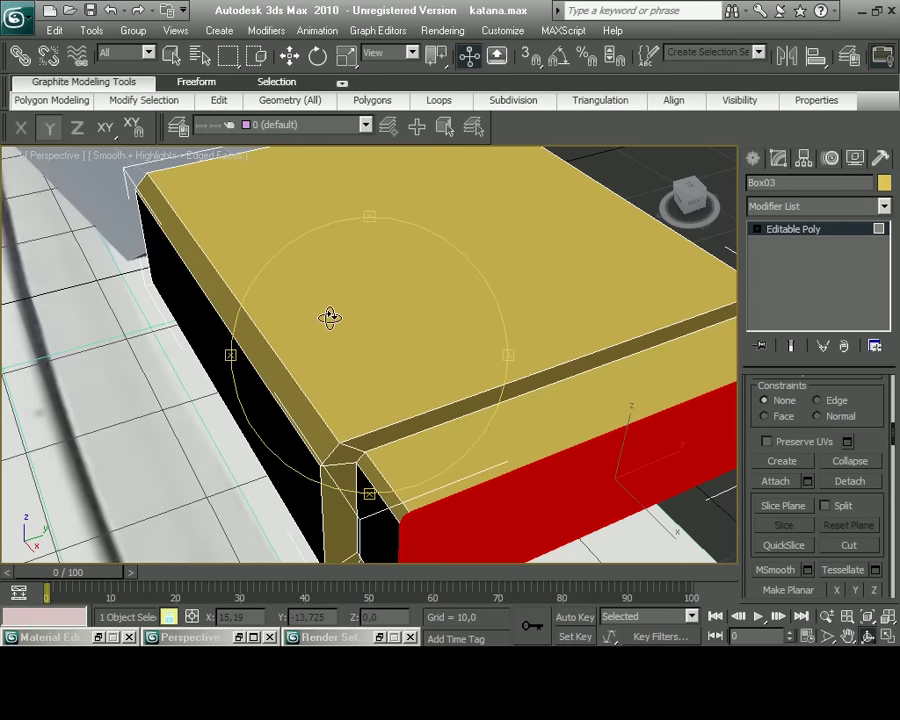
key(q)
key(2)
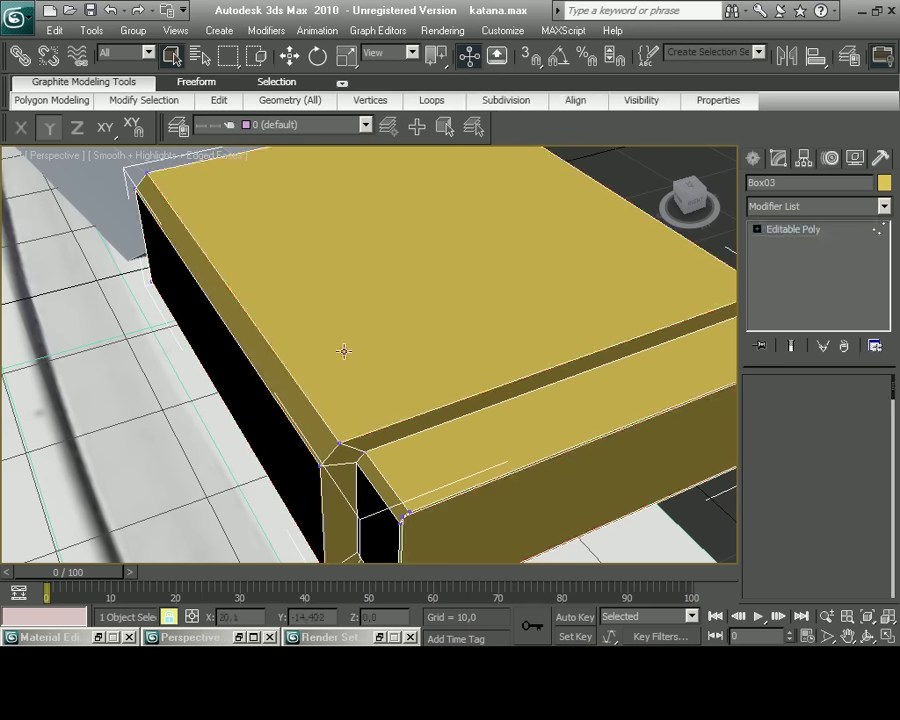
key(F3)
Select the long edge loops along the box's sides, then clear the selection.
click(265, 330)
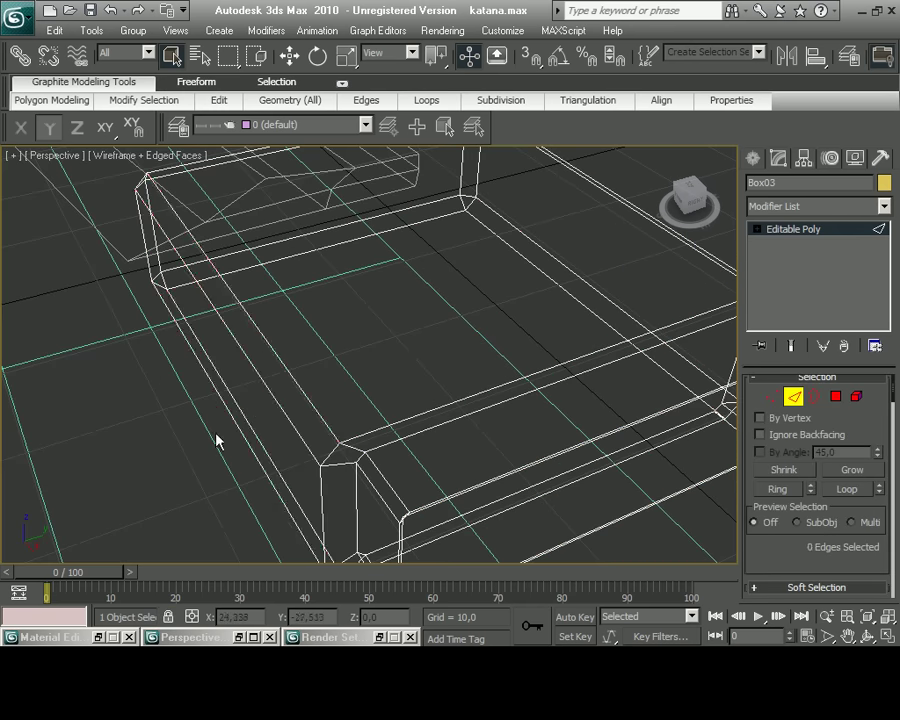
double_click(252, 418)
key(F3)
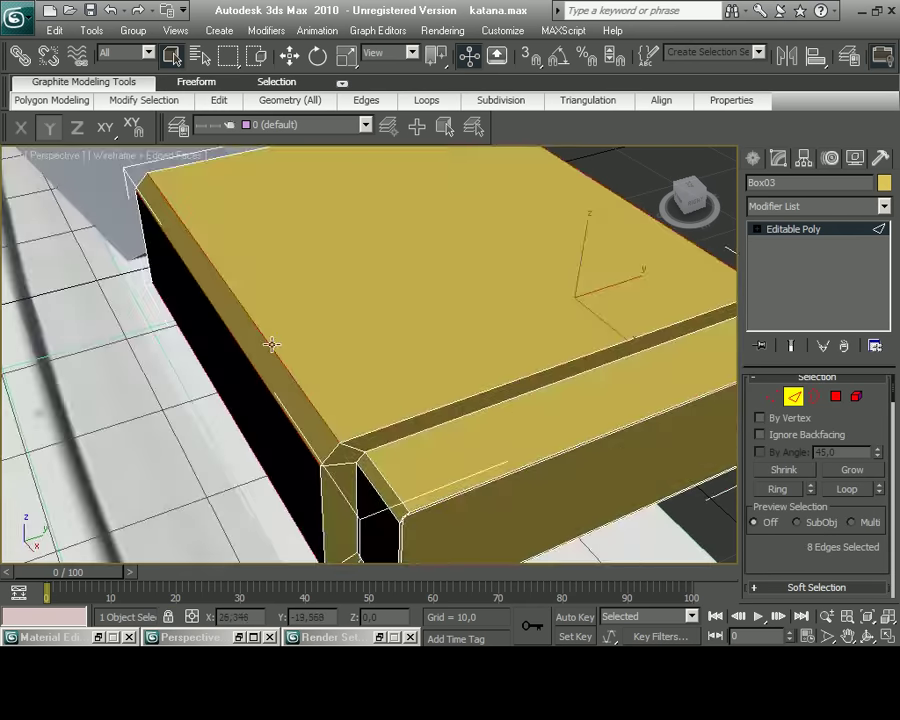
ctrl+double_click(290, 372)
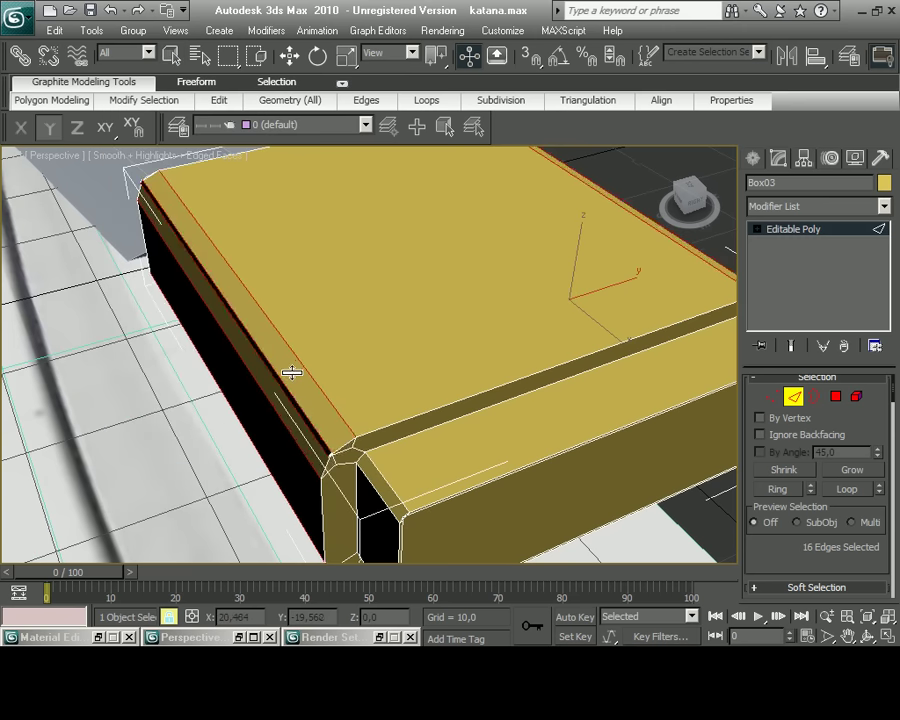
click(176, 446)
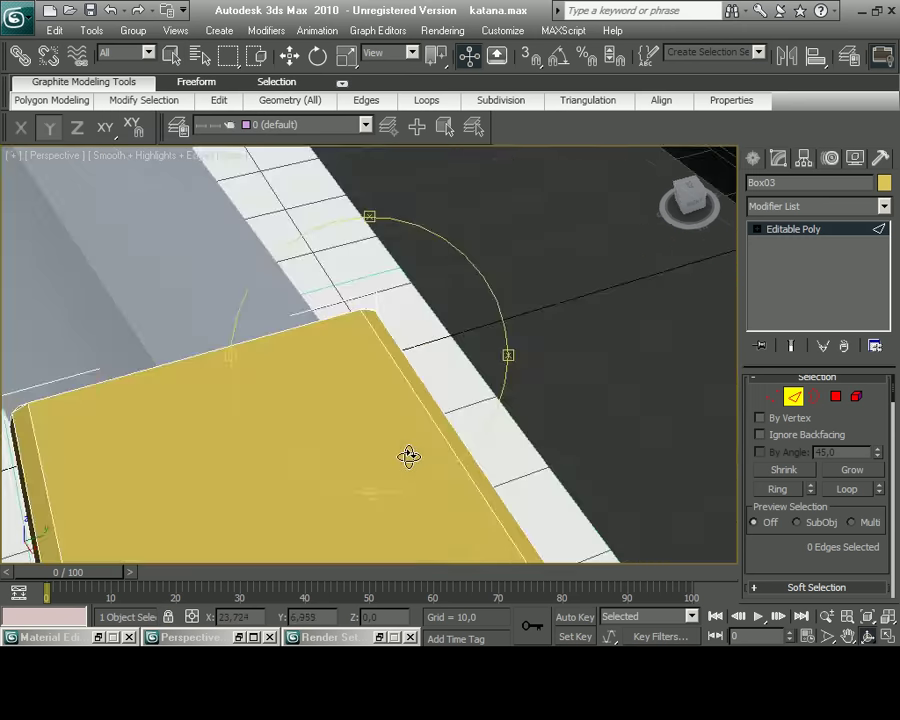
Inset the box's top face into a bordered, bevelled panel.
alt+middle_drag(408, 456, 412, 454)
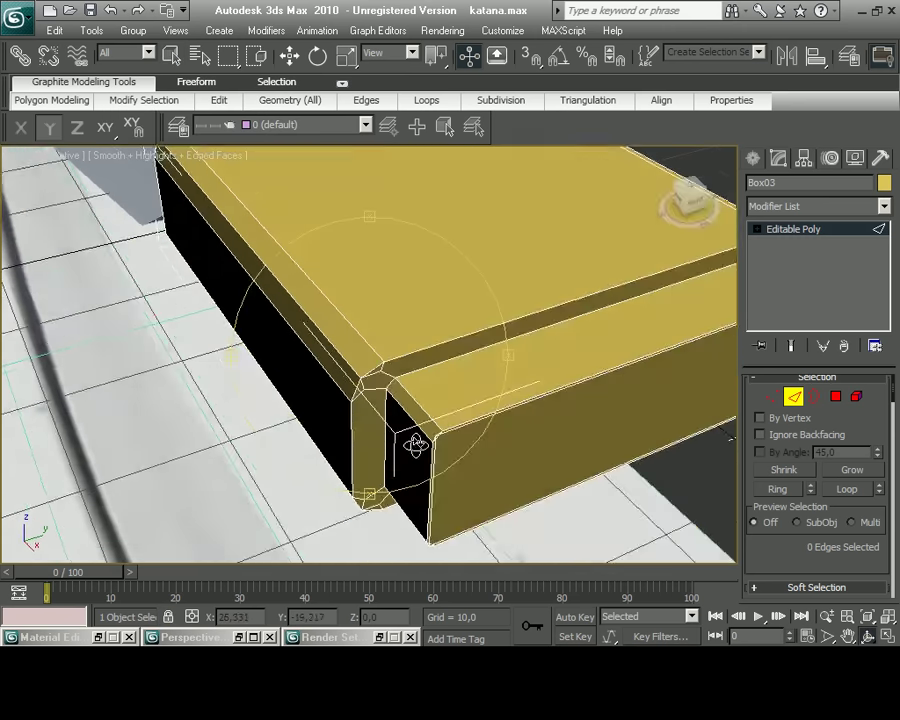
key(4)
alt+middle_drag(521, 438, 400, 350)
click(284, 344)
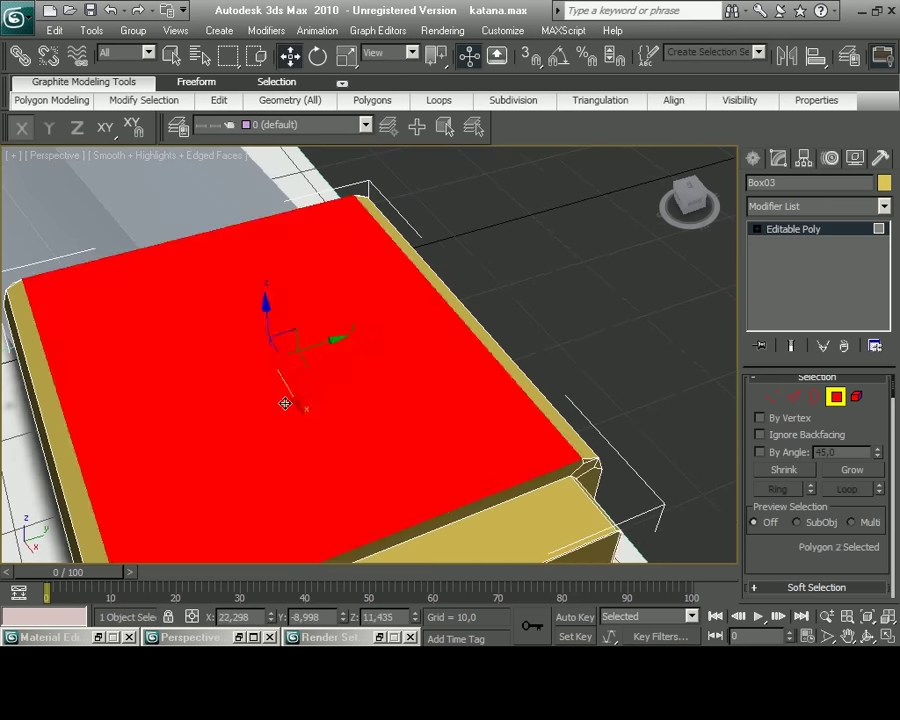
right_click(279, 406)
click(254, 430)
scroll(254, 430, down, 3)
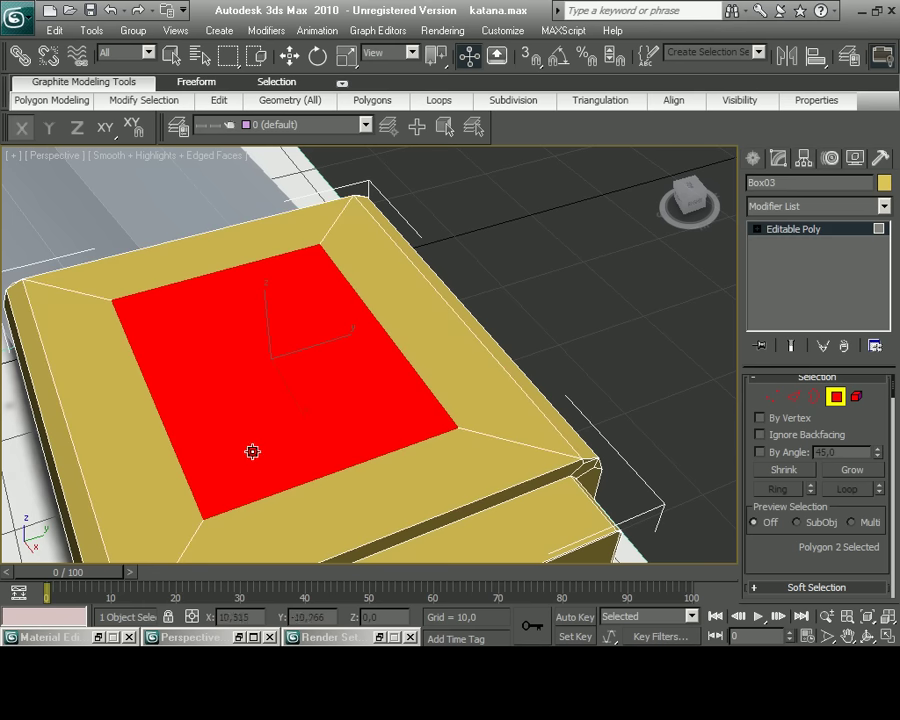
Deselect the top face and frame the box in the Top view.
click(289, 55)
scroll(500, 343, down, 3)
click(500, 343)
scroll(500, 343, up, 5)
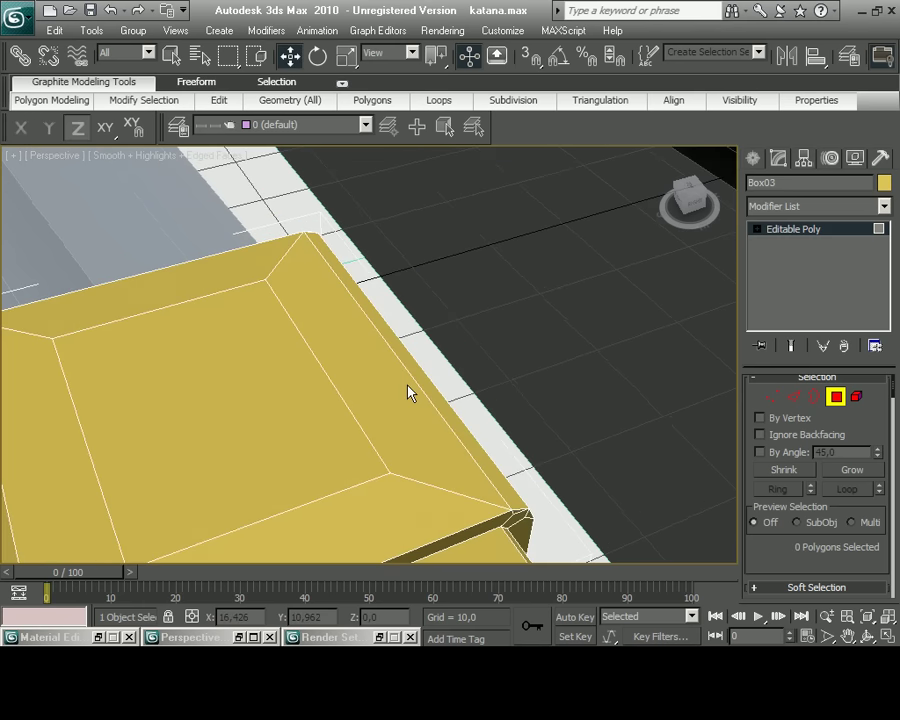
key(z)
click(888, 634)
Box-select the polygons at the collar's handle-side end and extrude them.
key(t)
key(alt+w)
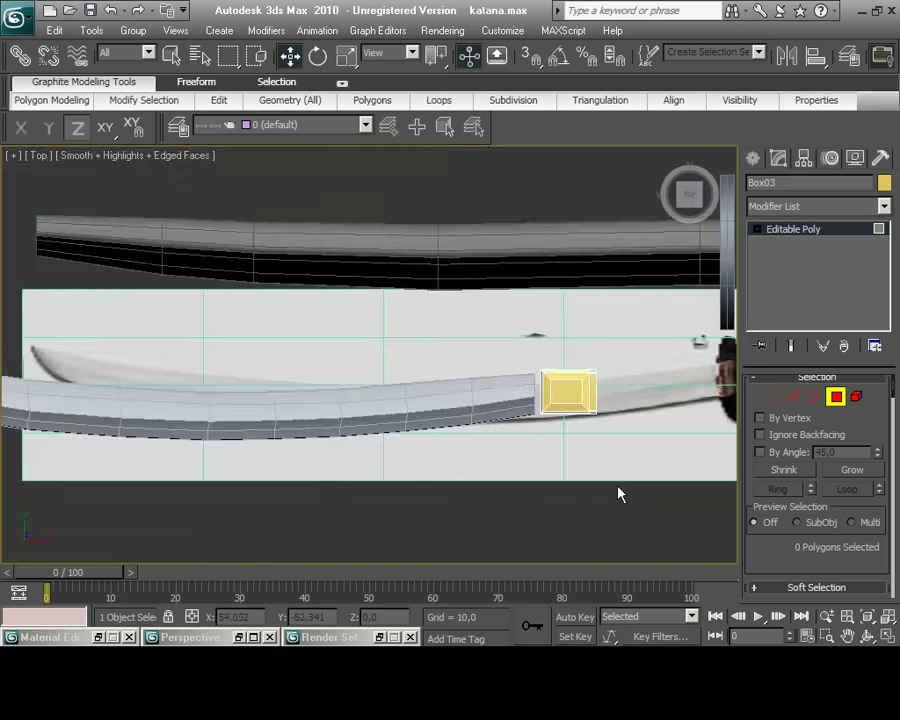
scroll(617, 487, up, 3)
drag(380, 250, 328, 467)
key(alt+w)
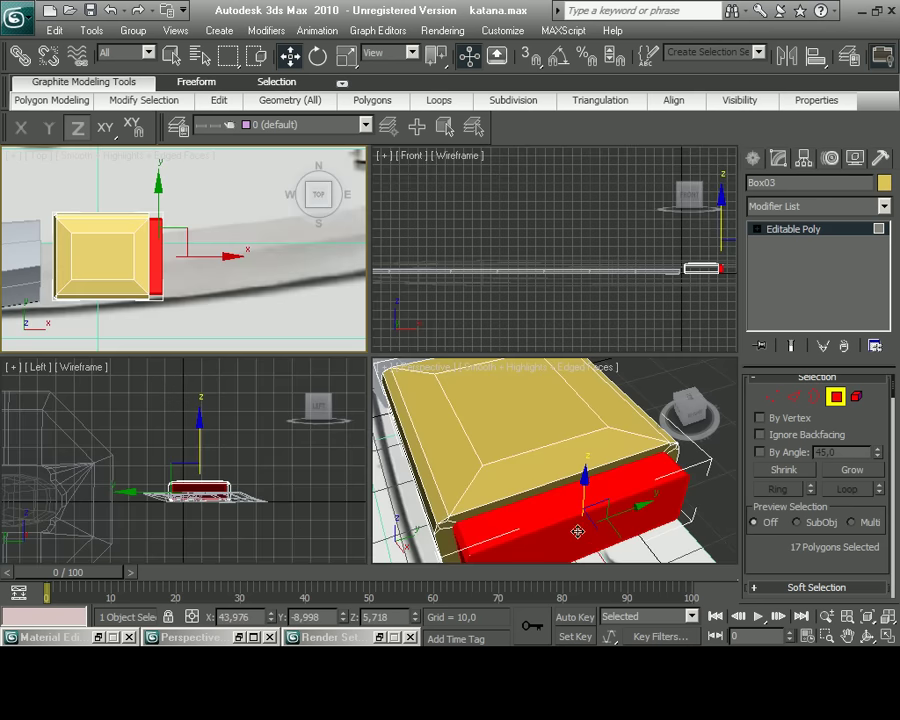
alt+click(540, 518)
right_click(541, 481)
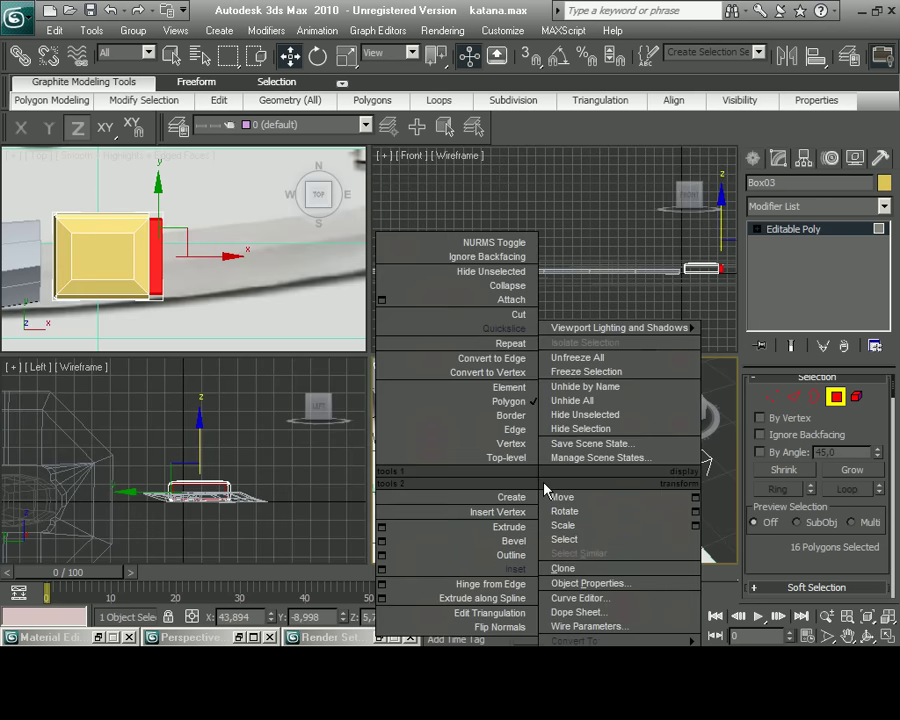
click(519, 532)
Scale the extruded end faces slightly larger, then return to object-level selection.
click(352, 57)
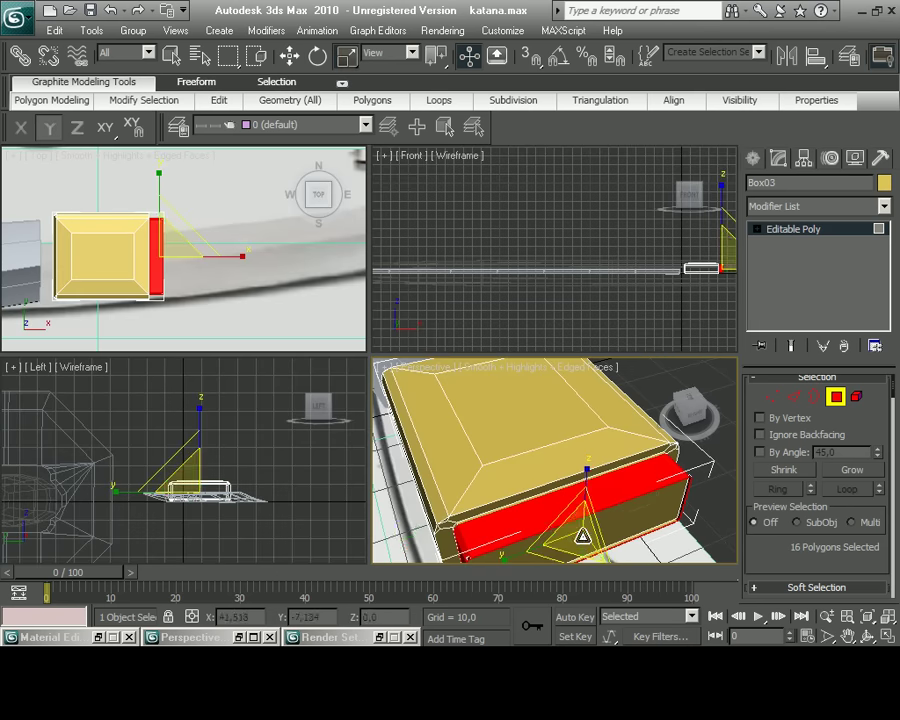
key(alt+w)
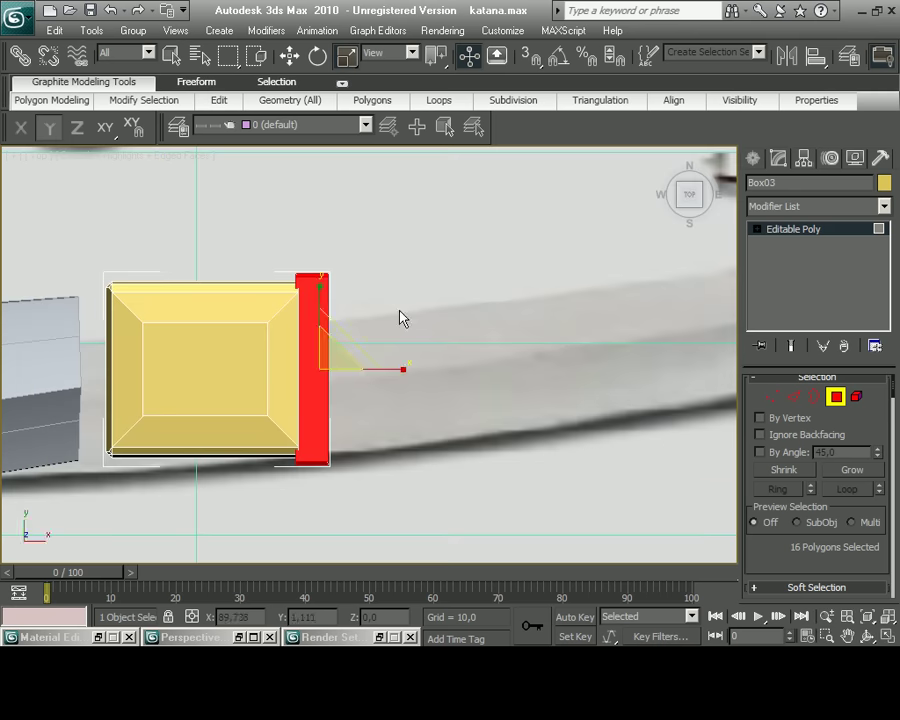
key(w)
click(876, 630)
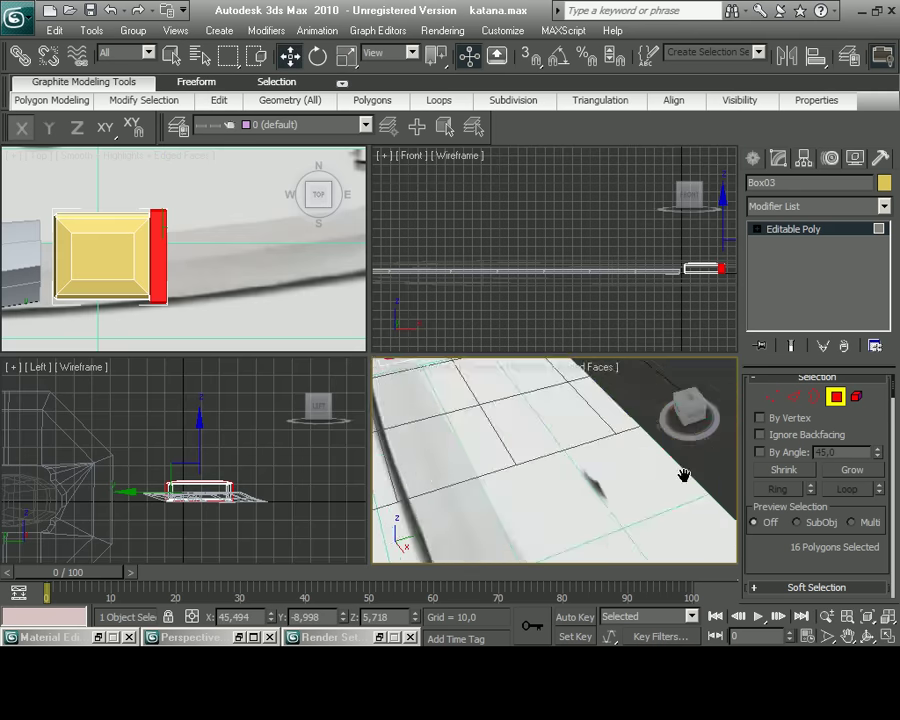
right_click(482, 293)
click(502, 492)
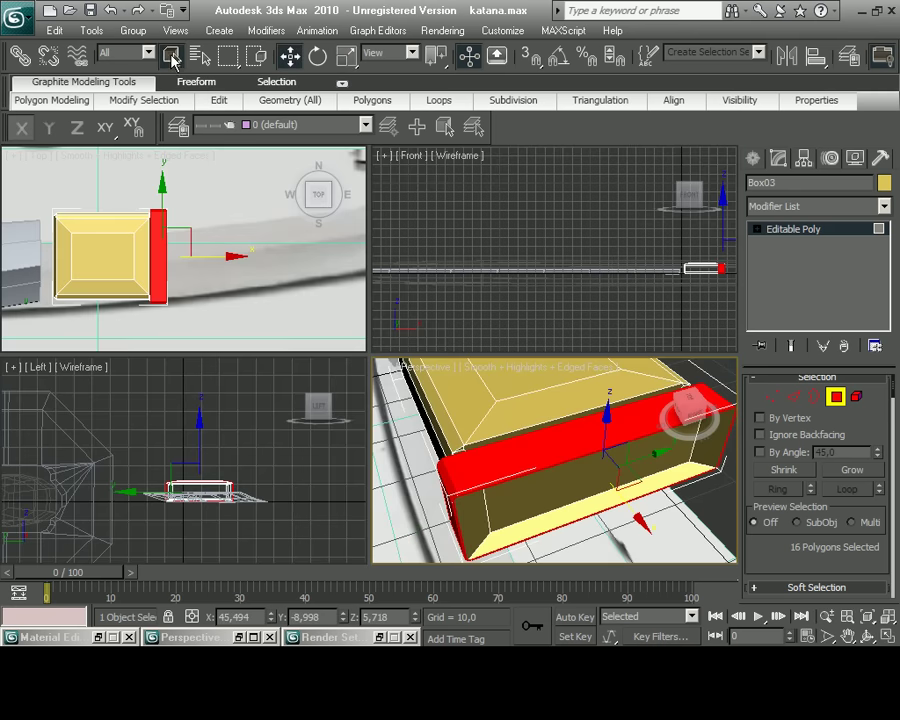
click(228, 250)
Slide the yellow collar slightly left and stretch it a little along Y.
key(alt+w)
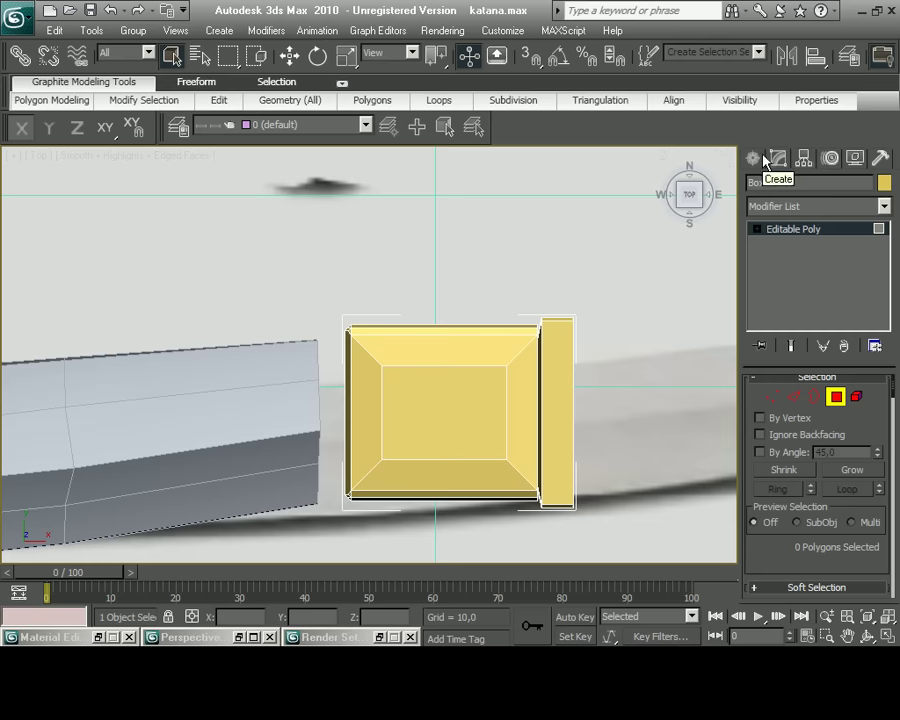
click(752, 158)
scroll(483, 362, down, 3)
key(w)
drag(538, 372, 516, 373)
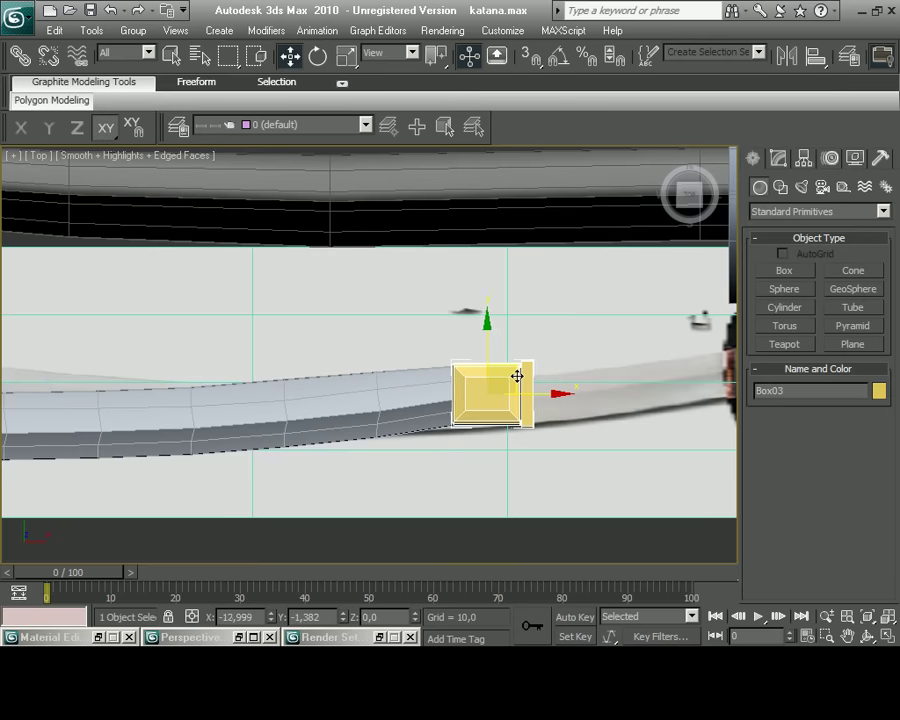
key(r)
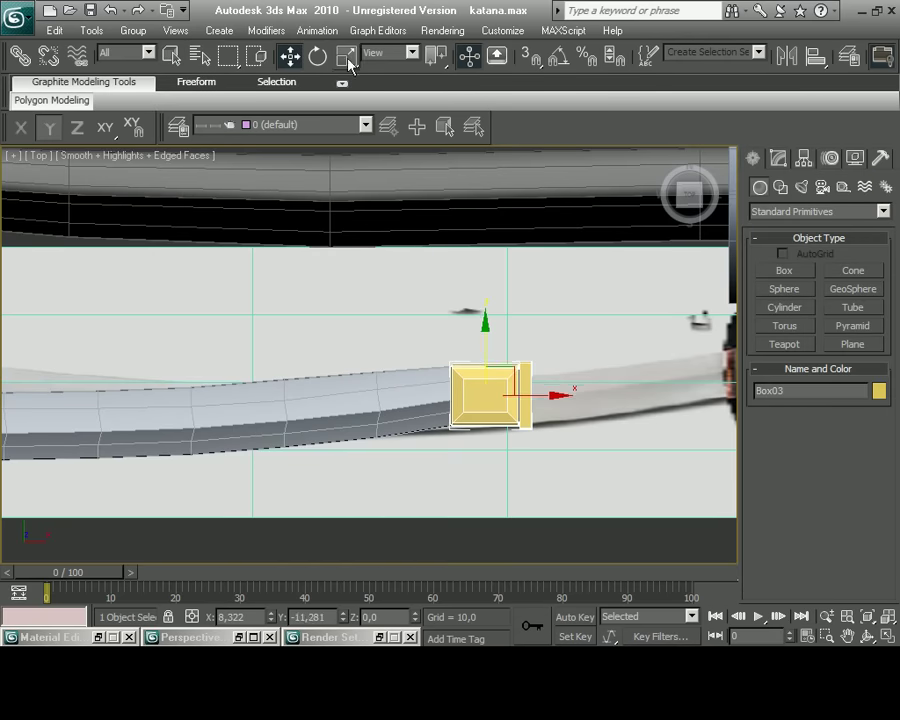
drag(484, 320, 484, 306)
key(w)
click(518, 450)
Rotate the blade about 2 degrees.
scroll(518, 450, down, 2)
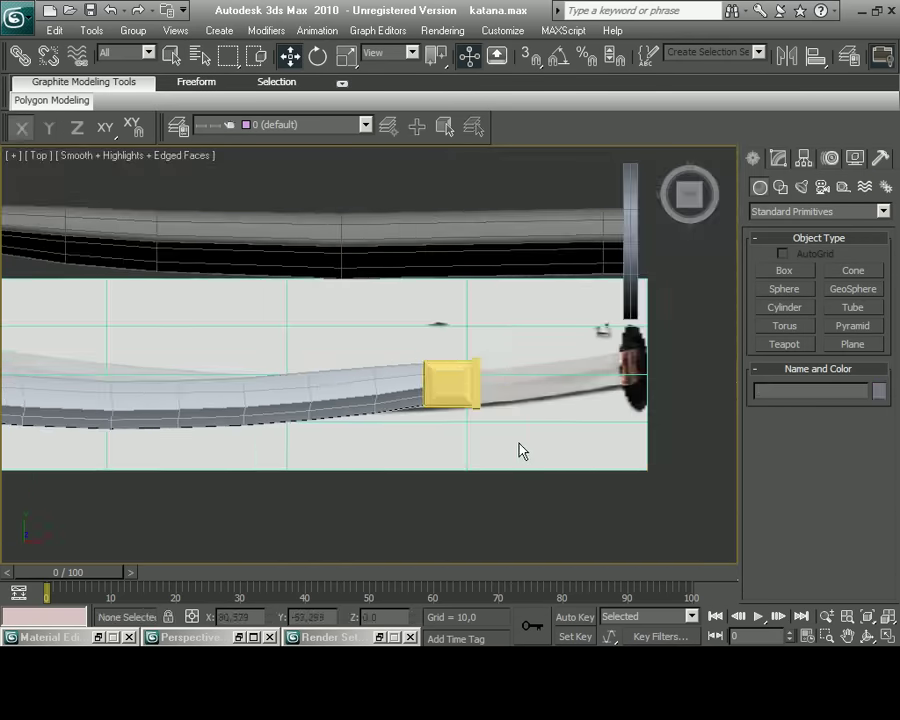
middle_drag(518, 450, 659, 447)
click(460, 420)
key(e)
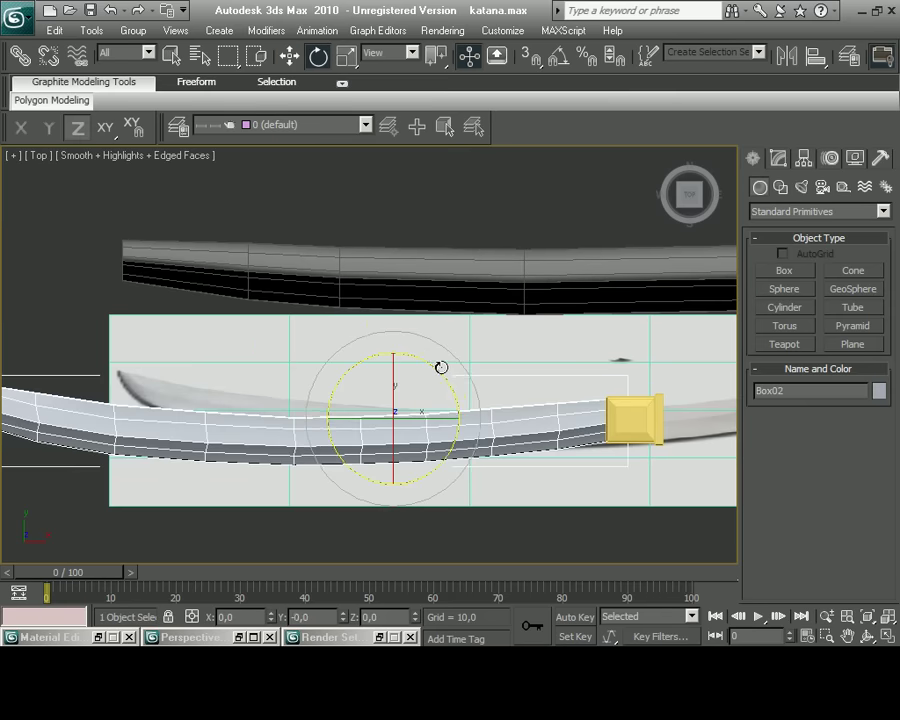
drag(438, 364, 440, 368)
Move the round guard left so it sits against the collar.
click(289, 57)
click(630, 415)
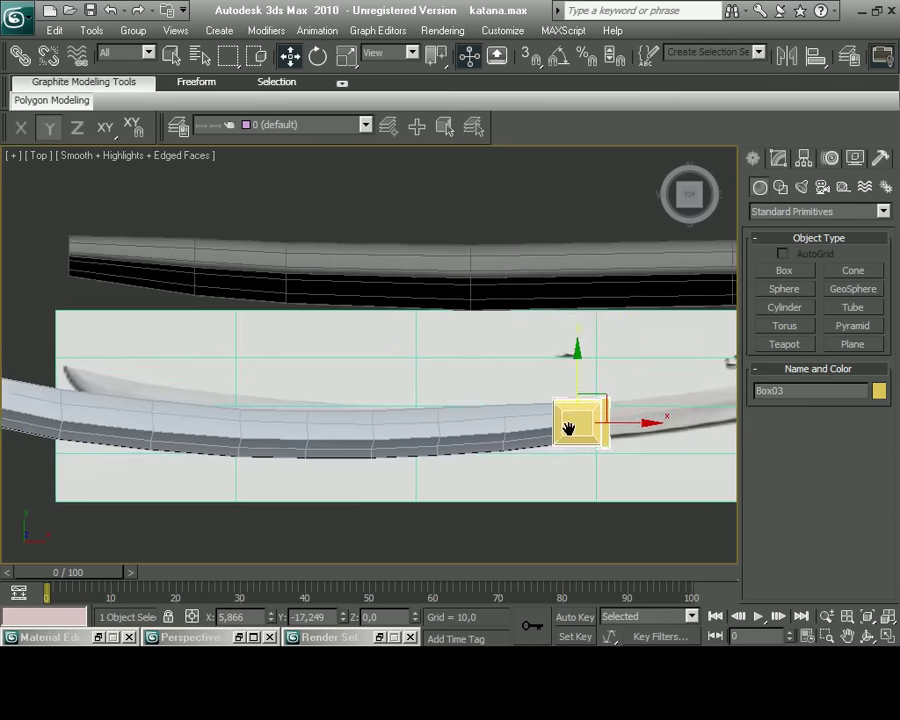
middle_drag(628, 362, 540, 410)
click(520, 340)
drag(509, 332, 357, 347)
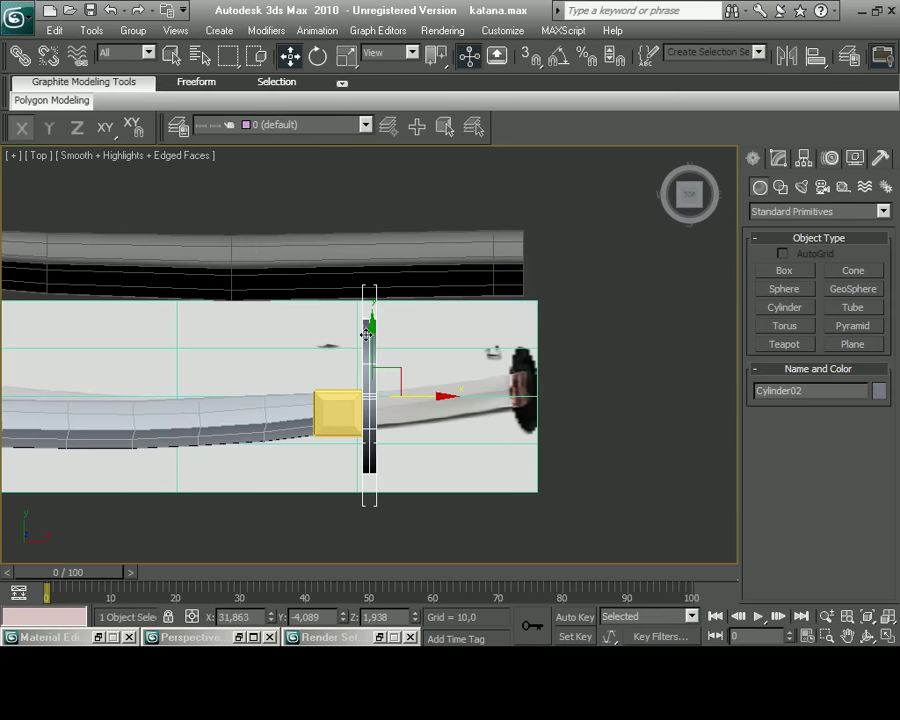
Shift the blade slightly to the right.
middle_drag(239, 431, 378, 432)
scroll(558, 430, up, 3)
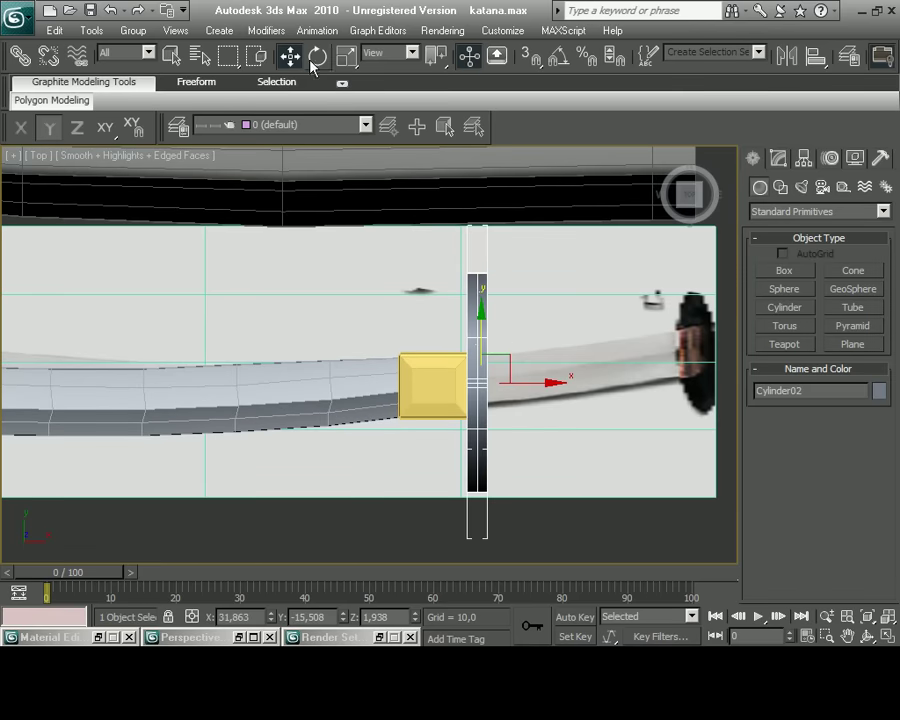
key(r)
click(558, 427)
mouse_move(558, 427)
middle_down()
mouse_move(358, 420)
mouse_move(452, 366)
mouse_move(594, 366)
middle_up()
click(289, 57)
click(200, 378)
drag(196, 378, 226, 378)
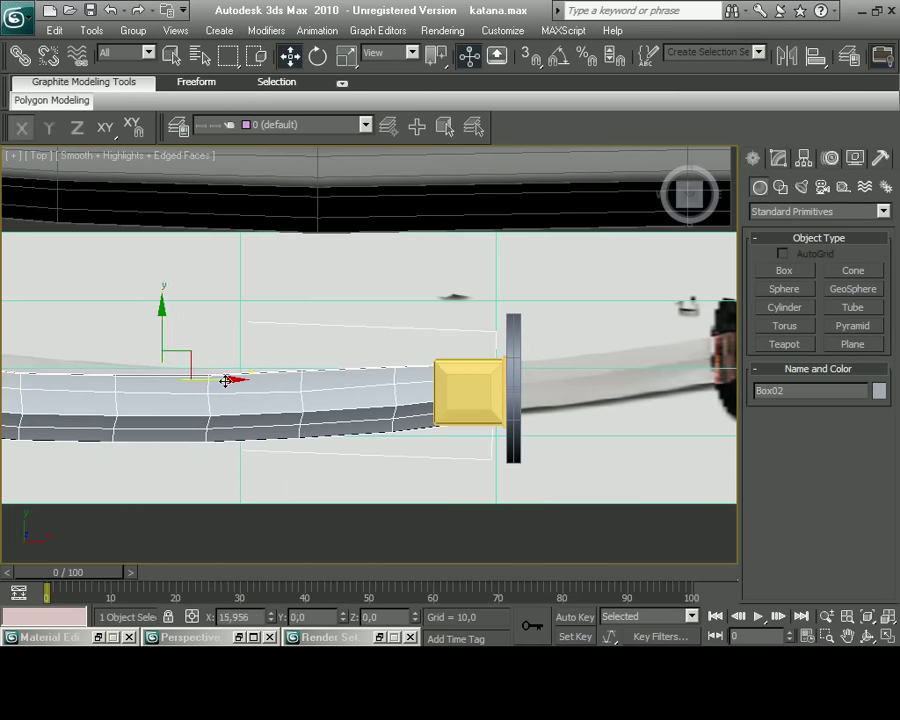
Draw a new box extending past the guard for the handle.
scroll(396, 442, down, 2)
mouse_move(396, 442)
middle_down()
mouse_move(86, 445)
mouse_move(65, 437)
middle_up()
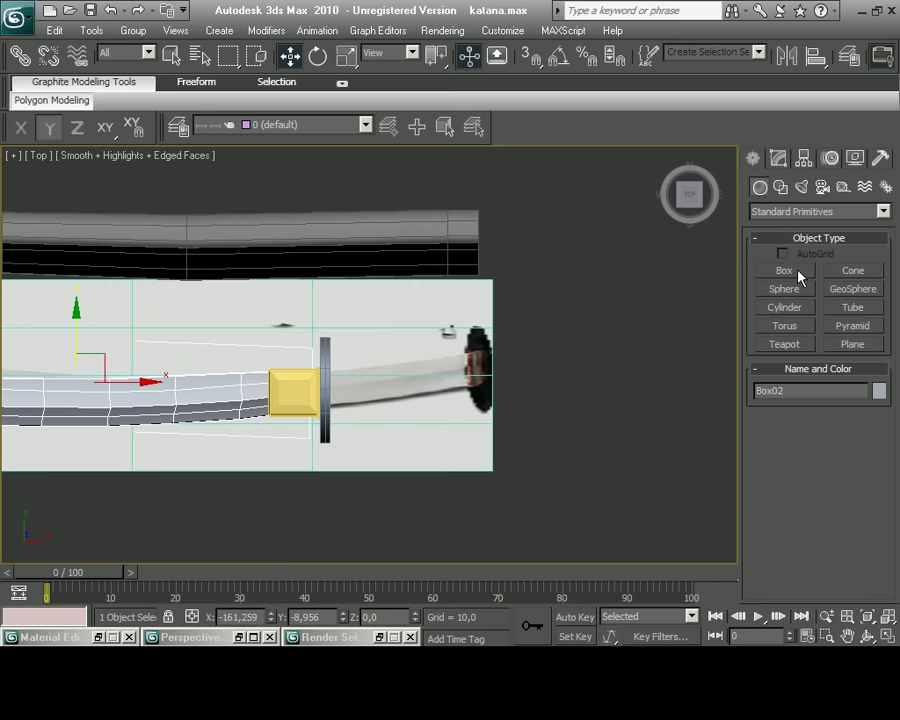
click(784, 270)
mouse_move(336, 375)
mouse_down()
mouse_move(587, 422)
mouse_move(686, 430)
mouse_up()
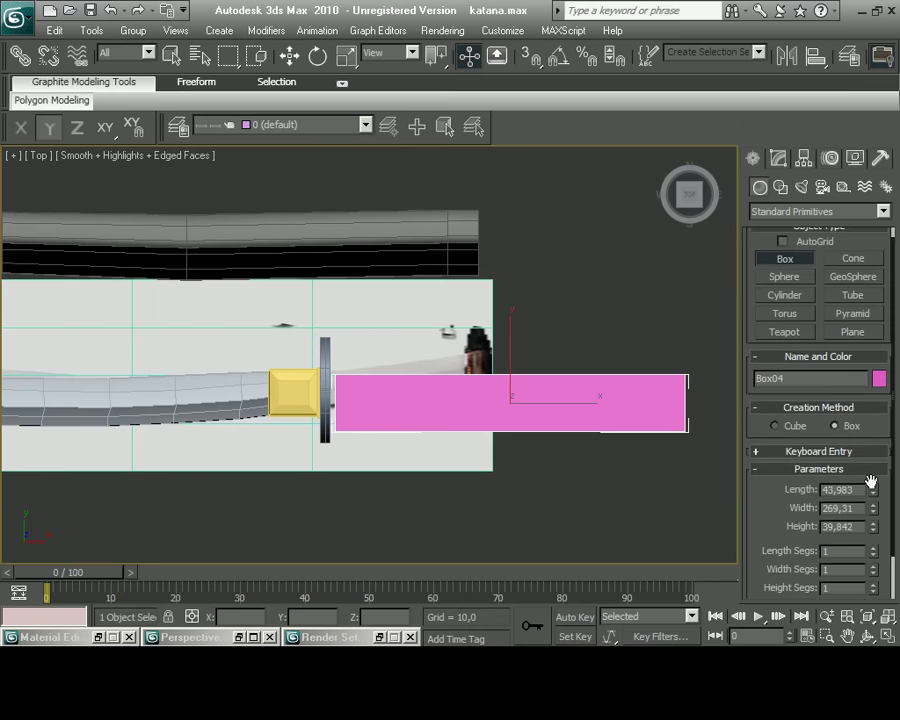
Extend the new box into a long handle, align it with the blade, and recolour it.
drag(871, 520, 871, 500)
key(w)
drag(549, 406, 575, 396)
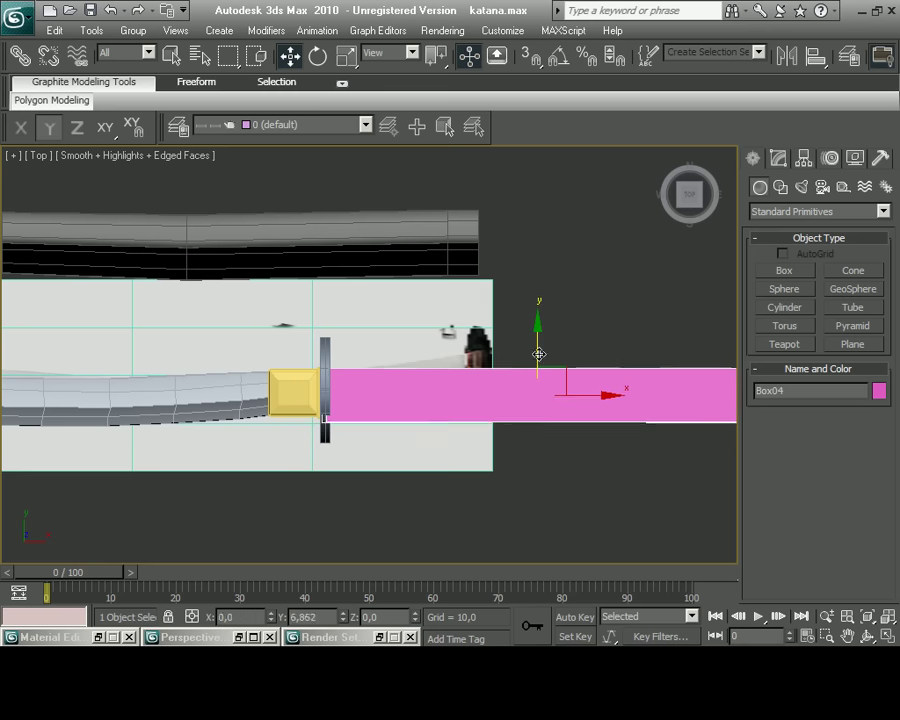
click(879, 390)
click(534, 424)
Select the round guard in the maximized side view and enter vertex editing.
click(873, 622)
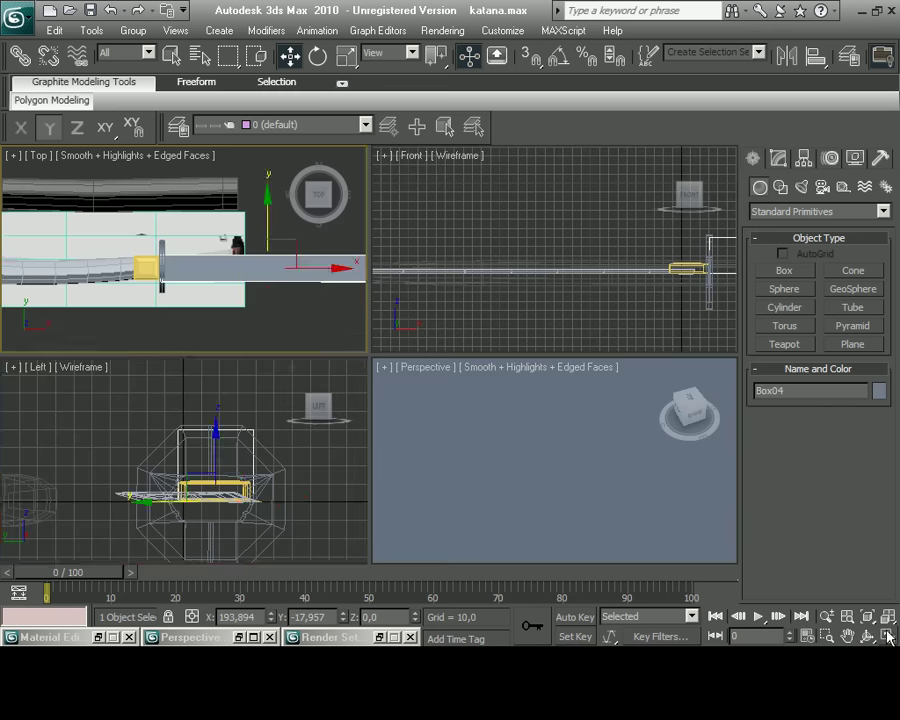
right_click(372, 362)
click(869, 617)
key(r)
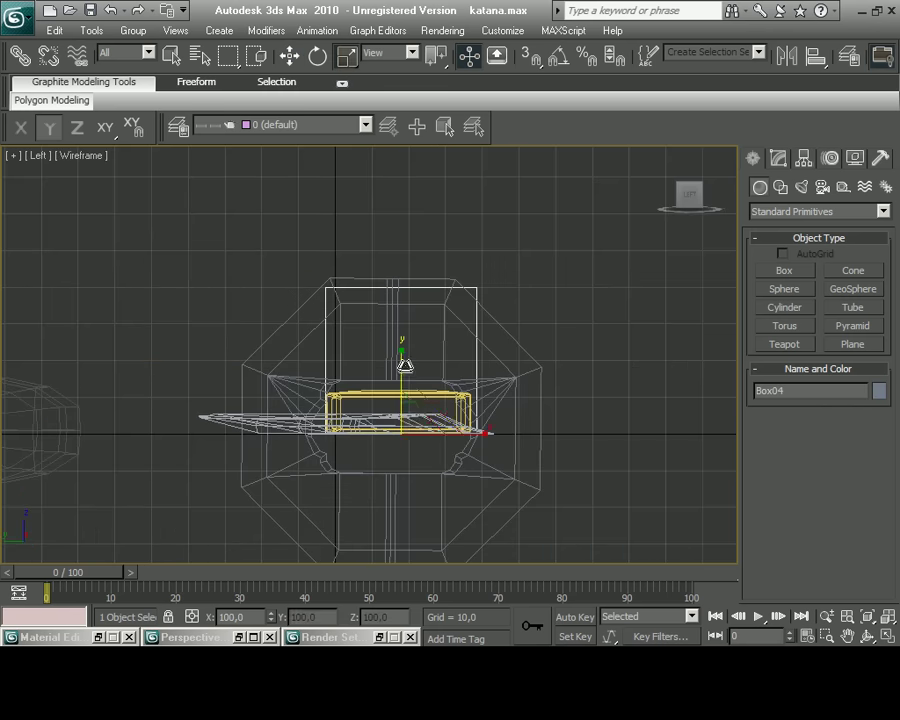
click(289, 55)
click(393, 335)
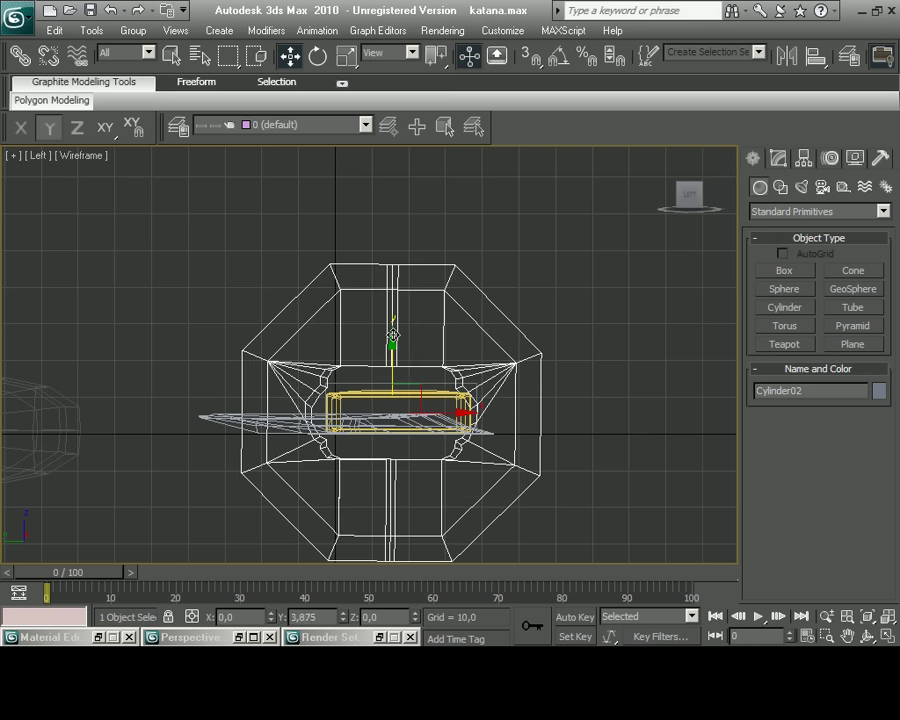
key(r)
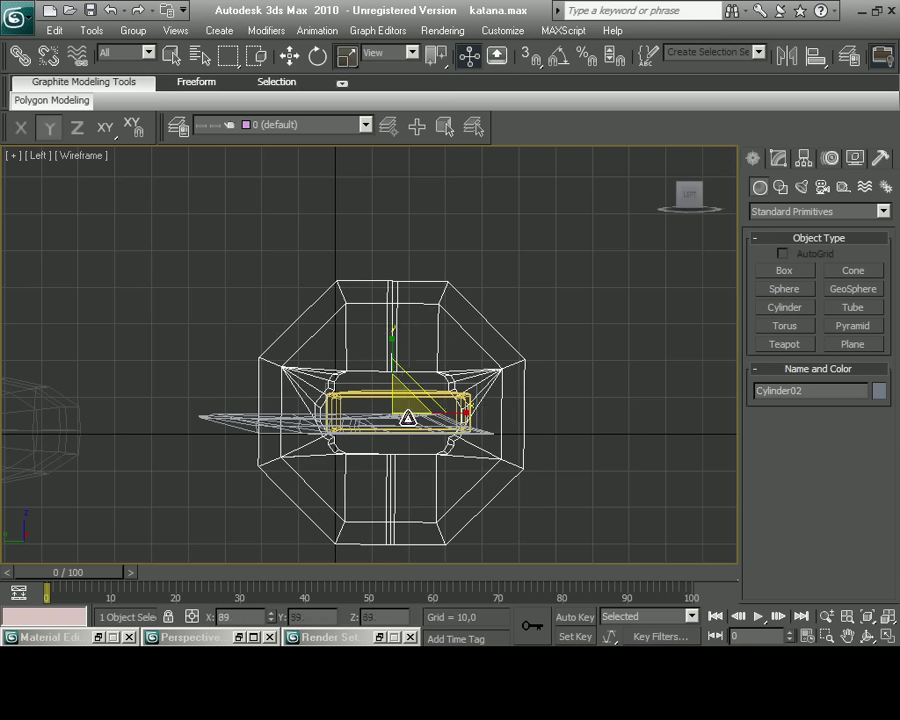
click(779, 158)
click(771, 396)
Shrink the vertices around the guard's inner hole along X.
drag(475, 480, 322, 366)
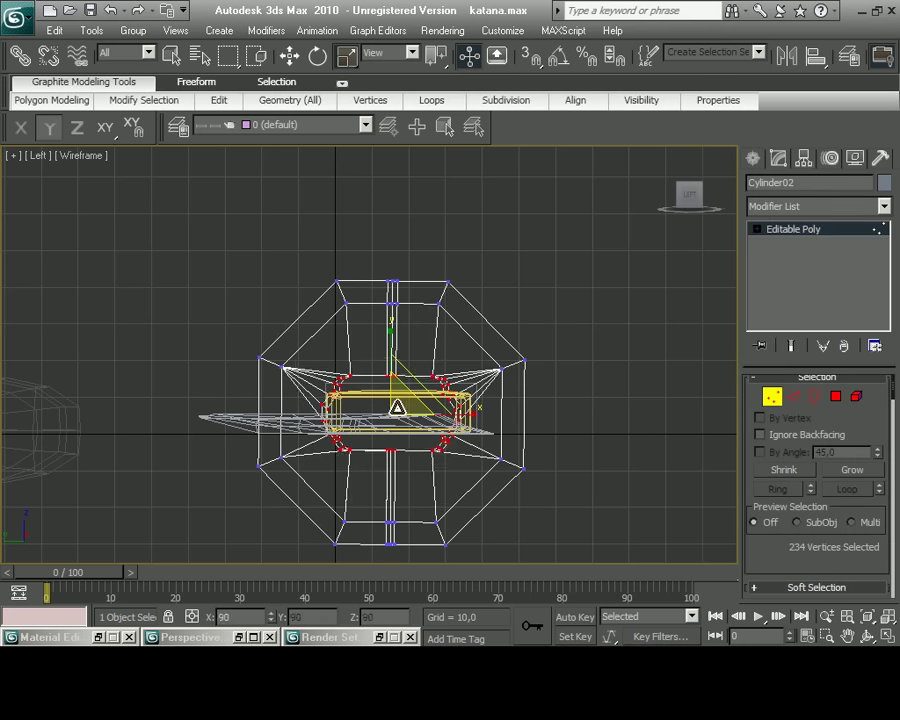
click(755, 158)
key(alt+w)
mouse_move(600, 470)
alt+middle_down()
mouse_move(598, 525)
mouse_move(551, 441)
alt+middle_up()
drag(236, 262, 202, 281)
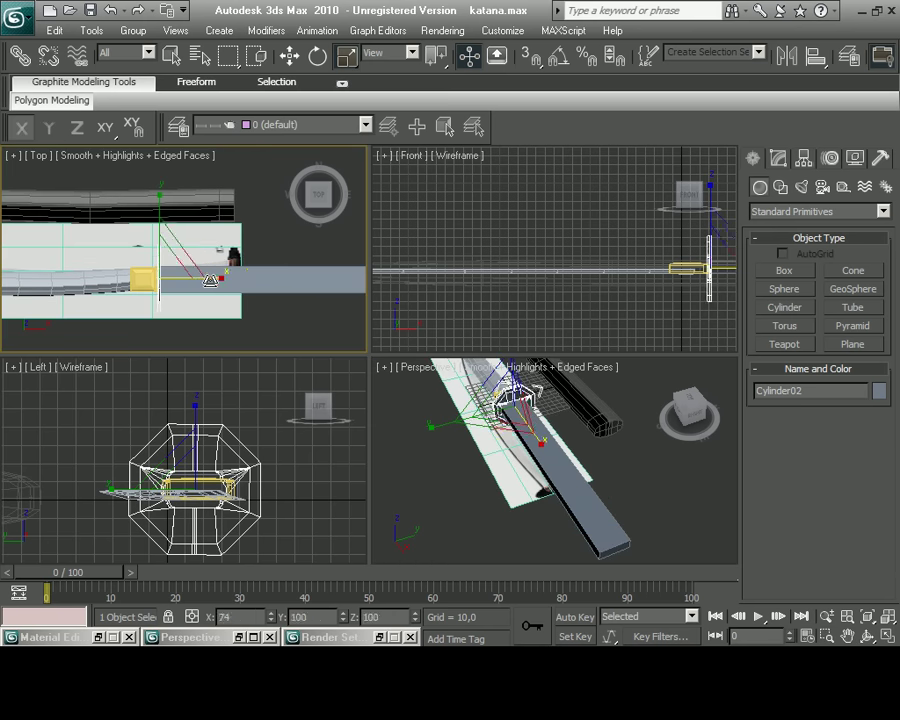
Slide the handle box left against the guard and open its menu in maximized Perspective.
click(320, 279)
key(w)
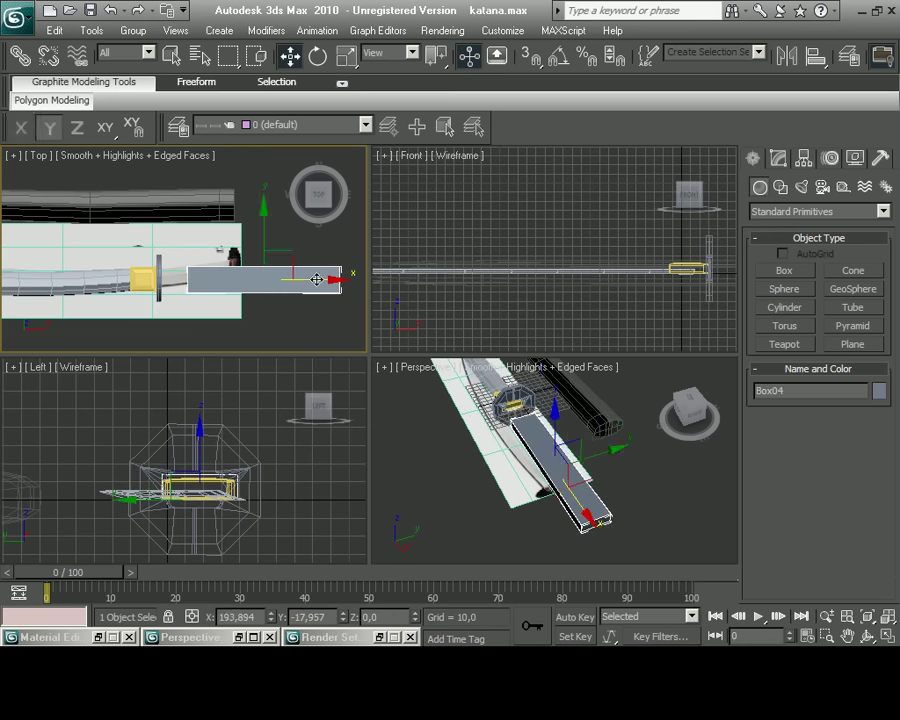
drag(316, 279, 289, 280)
right_click(617, 486)
key(alt+w)
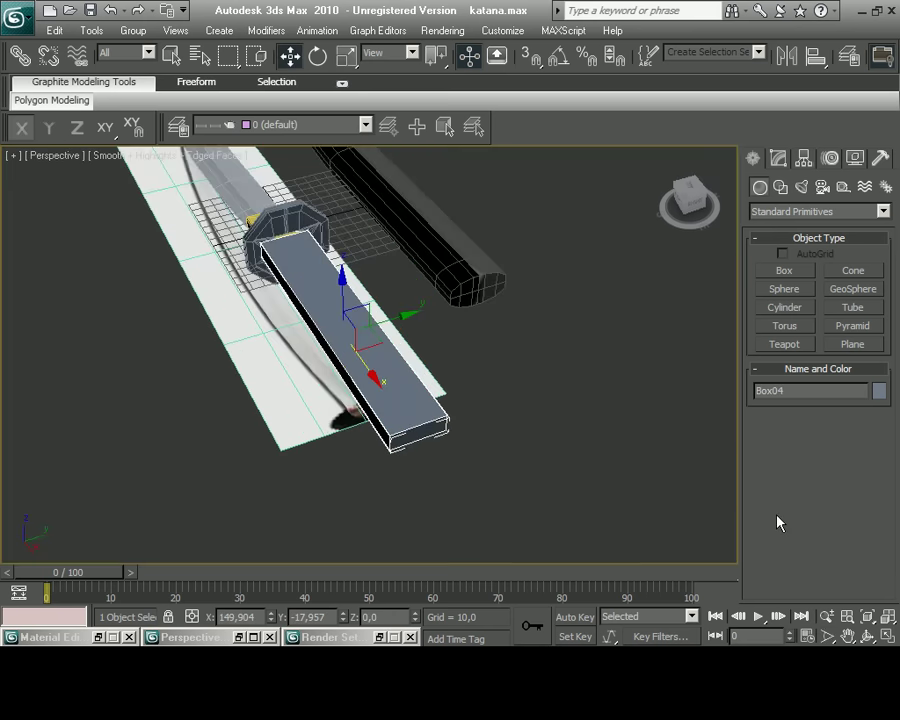
scroll(334, 196, up, 5)
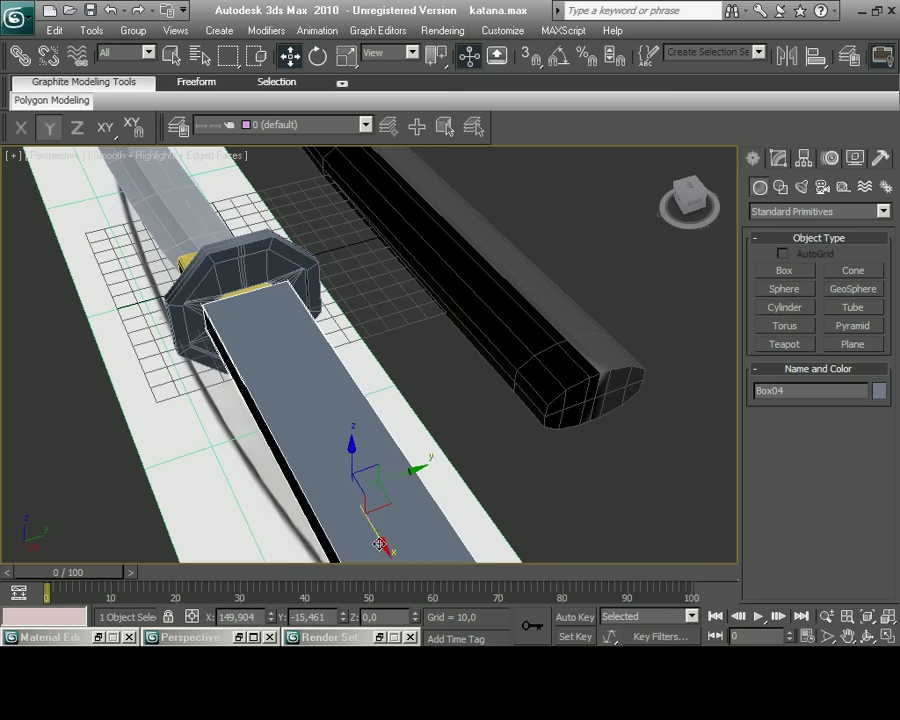
alt+middle_drag(376, 506, 460, 520)
right_click(460, 520)
Convert the handle box to an editable poly and chamfer all its edges.
click(630, 622)
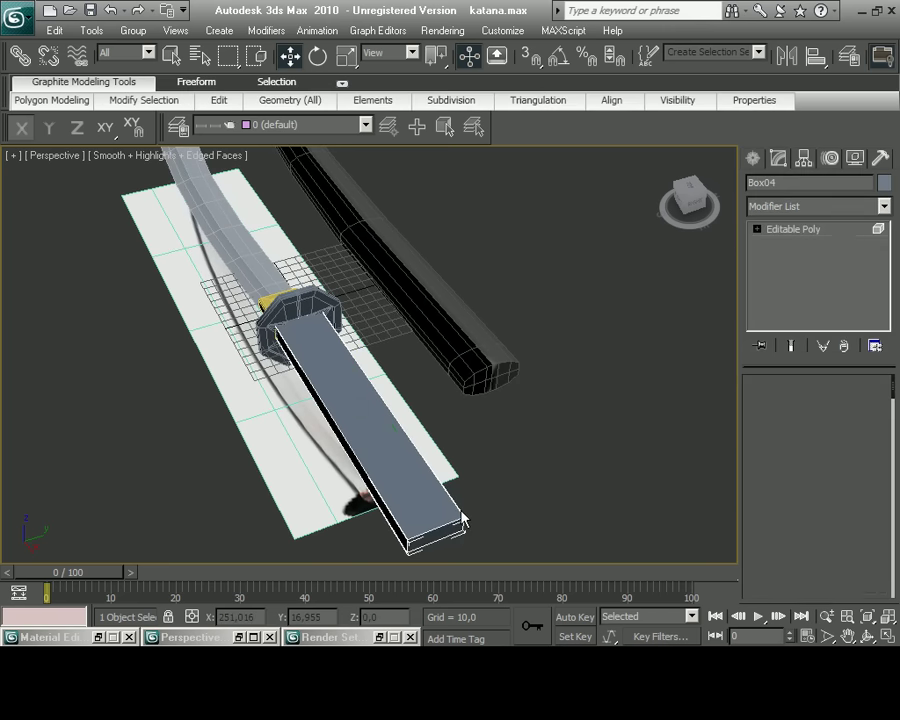
key(5)
click(438, 505)
key(2)
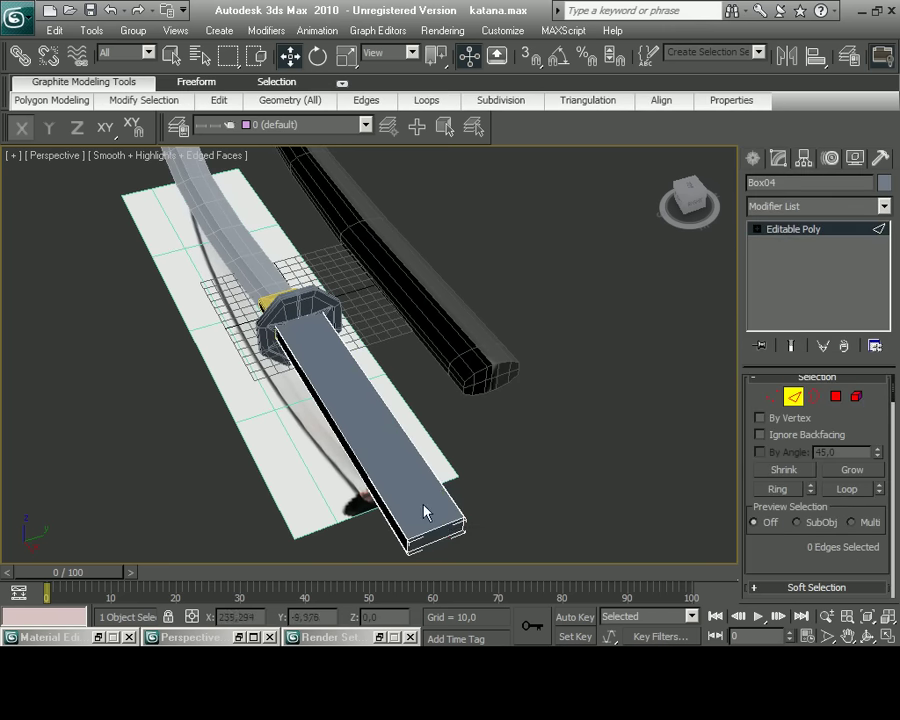
click(418, 476)
key(5)
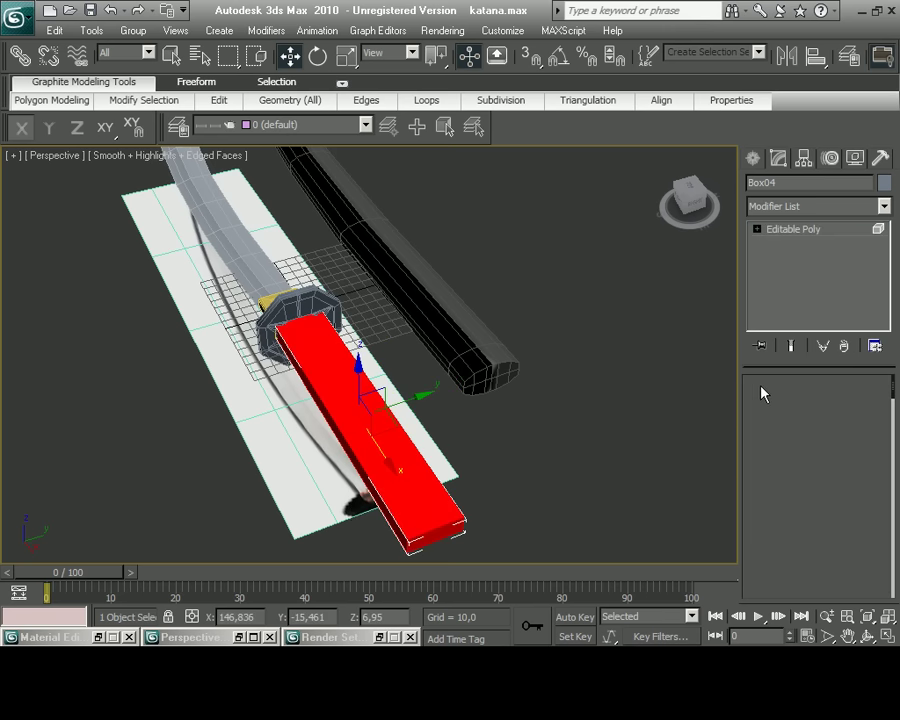
key(2)
drag(230, 300, 444, 490)
right_click(420, 476)
click(394, 516)
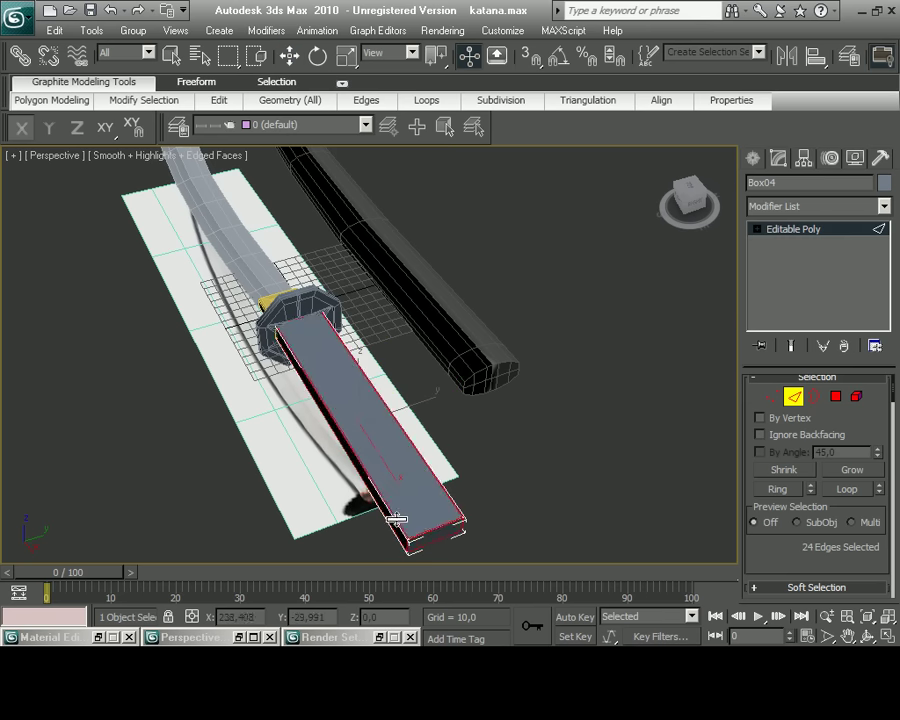
Select the handle's end face and switch to scaling it.
key(4)
click(395, 455)
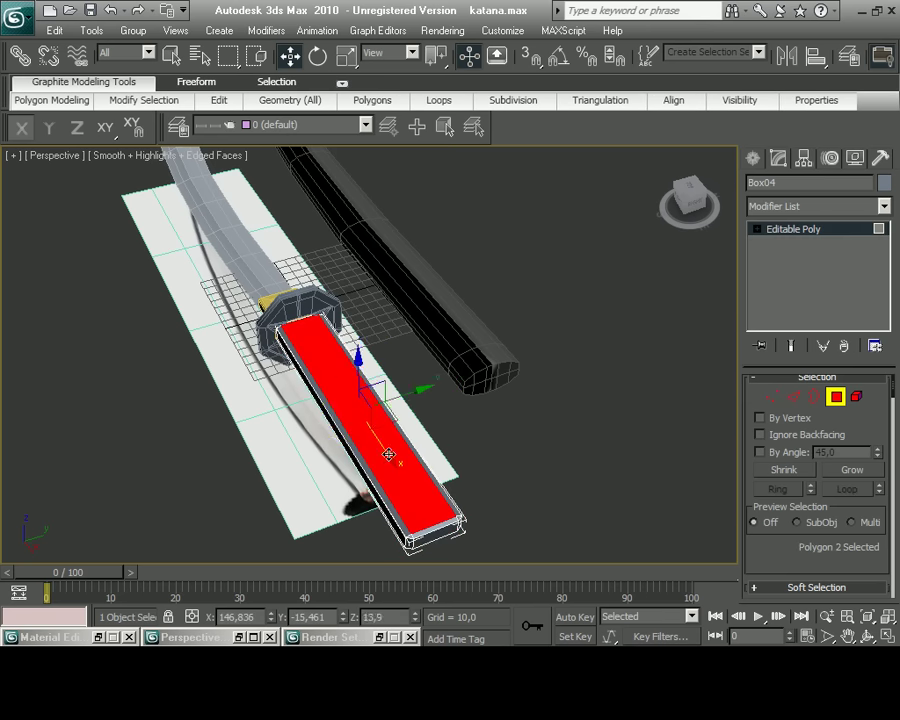
click(476, 472)
scroll(416, 468, up, 5)
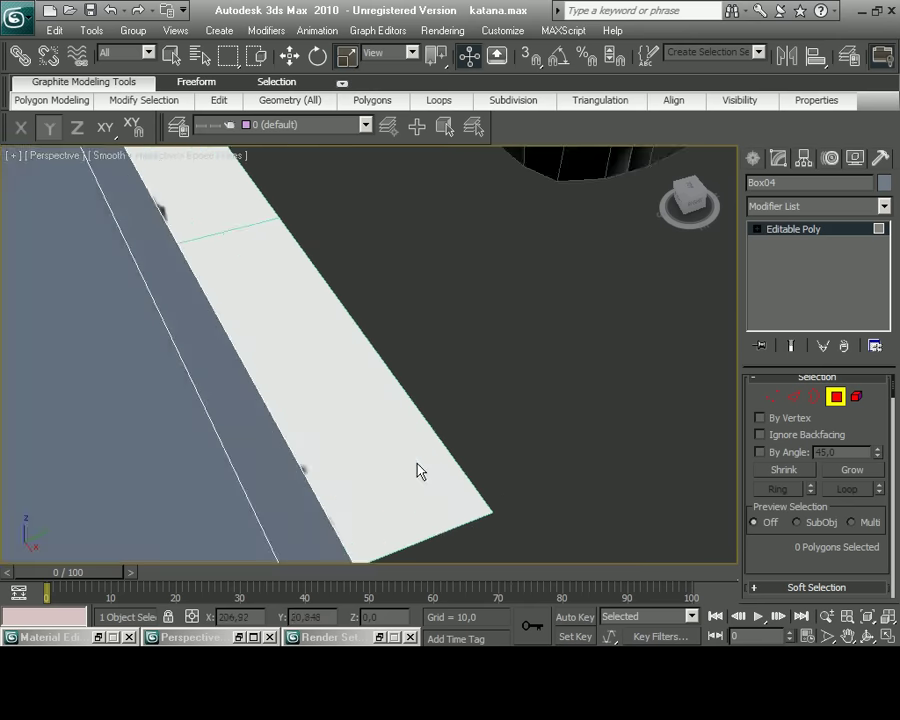
scroll(388, 420, down, 2)
right_click(350, 410)
click(352, 396)
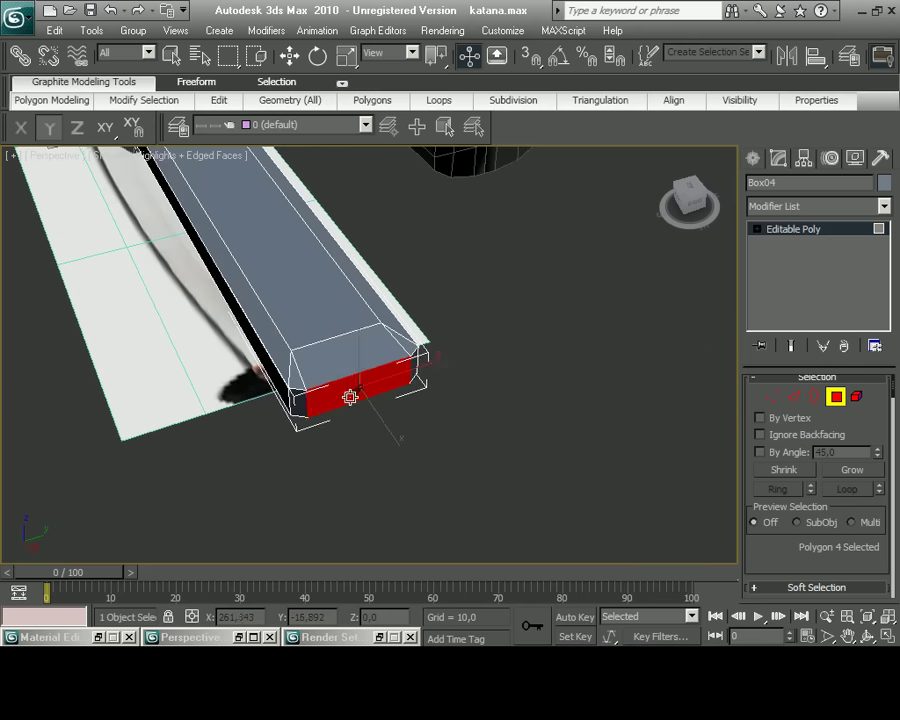
key(r)
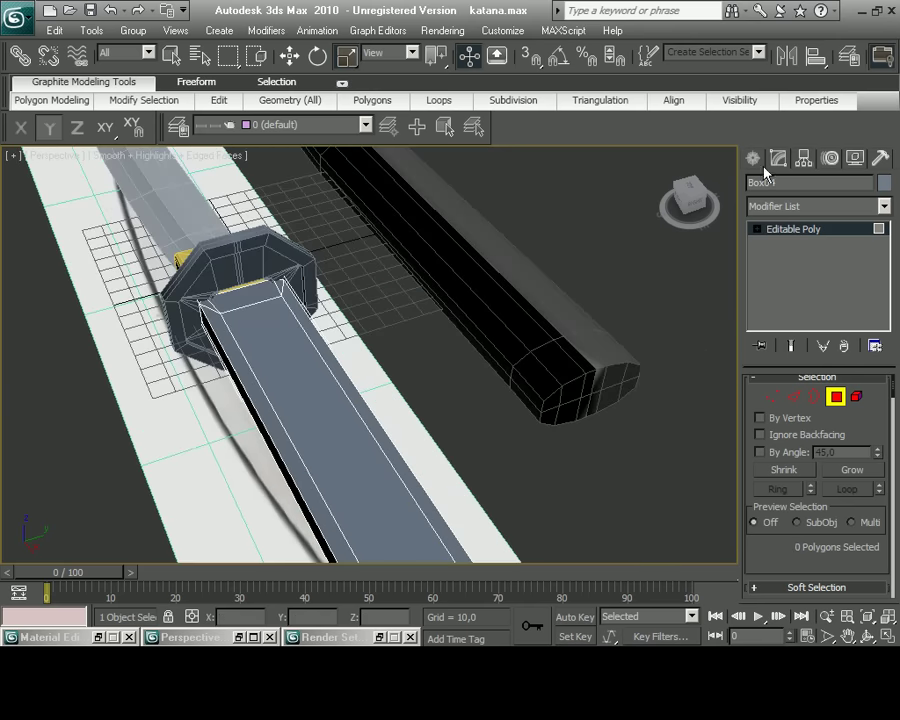
Draw a small 11-sided cylinder (radius 7.454, height 8.479) by the handle in wireframe view.
click(753, 158)
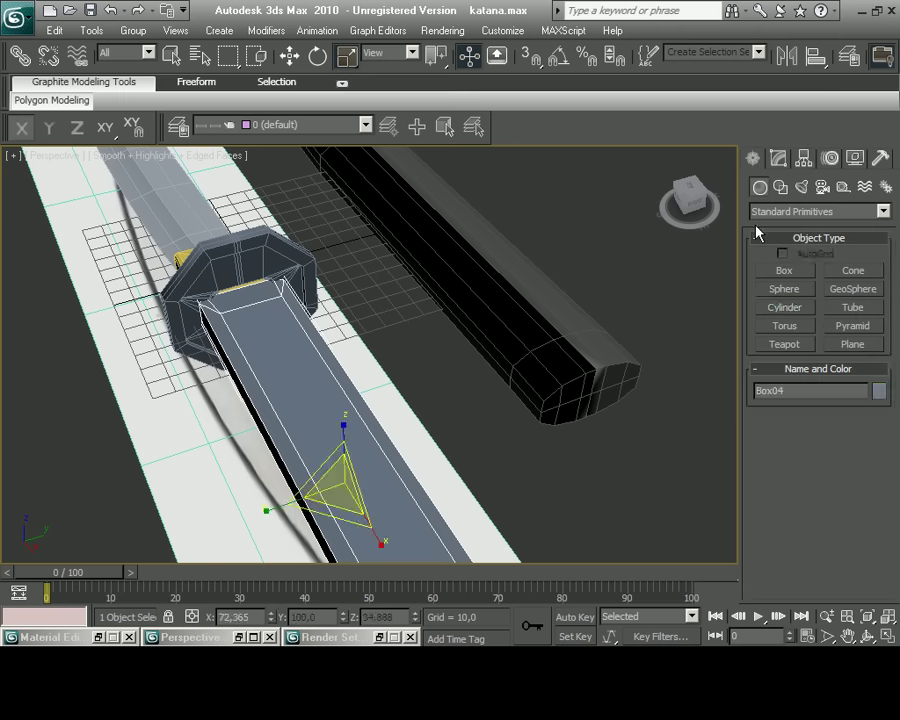
click(785, 307)
key(F3)
drag(287, 368, 276, 372)
Place the cylinder on the handle near the guard and clone it into two more copies along the handle.
right_click(287, 364)
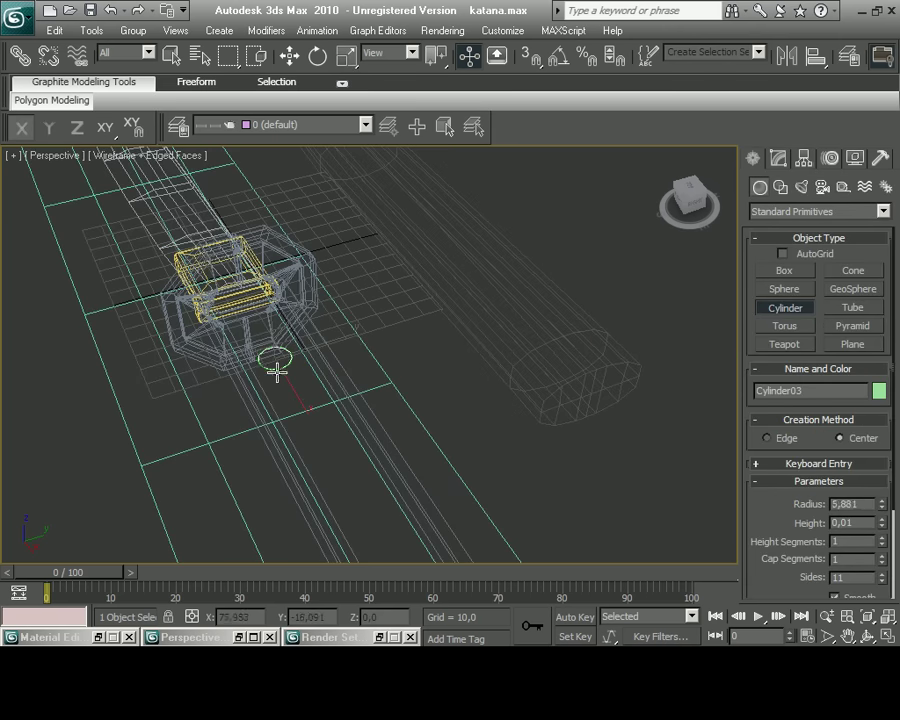
click(302, 66)
middle_drag(320, 430, 327, 351)
scroll(330, 345, down, 3)
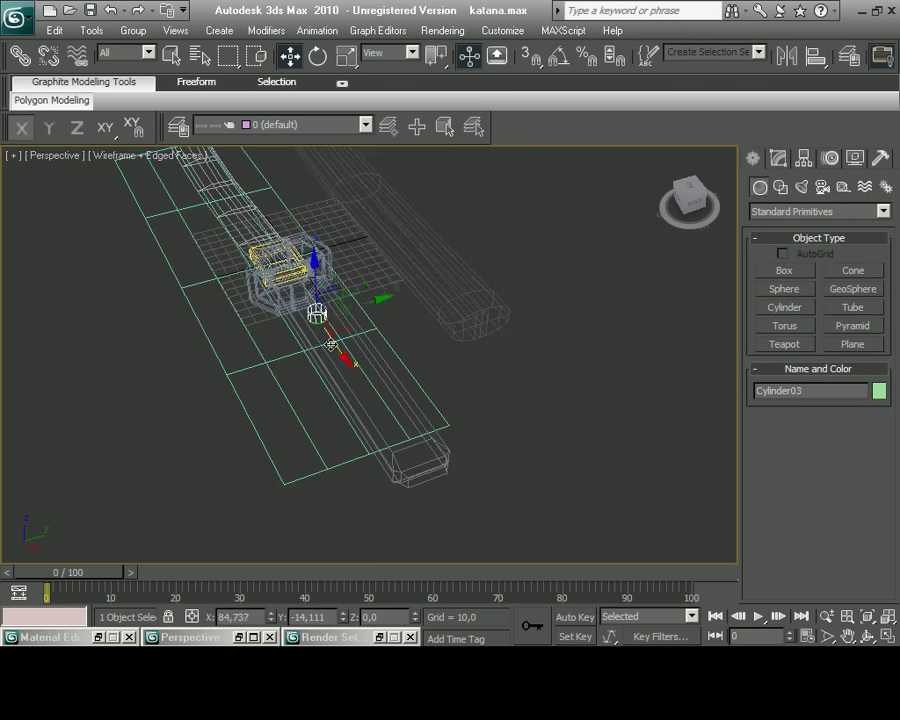
shift+drag(350, 355, 386, 409)
key(Return)
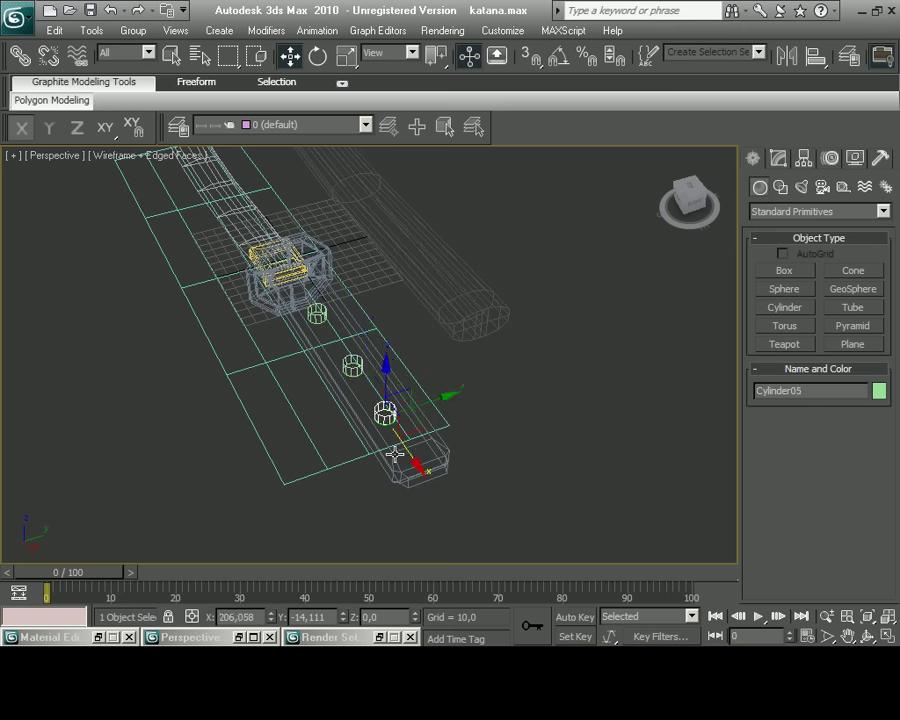
Colour the three cylinders yellow.
click(874, 391)
click(549, 432)
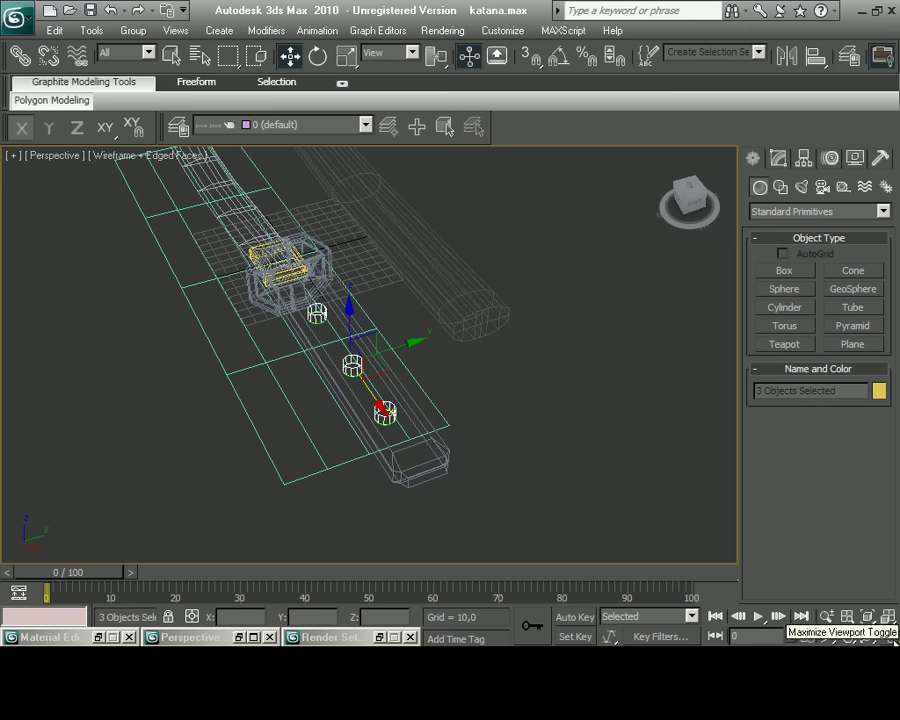
click(888, 637)
Scale the three cylinders along the vertical axis in Front view into flat discs.
right_click(480, 283)
key(alt+w)
middle_drag(683, 432, 455, 462)
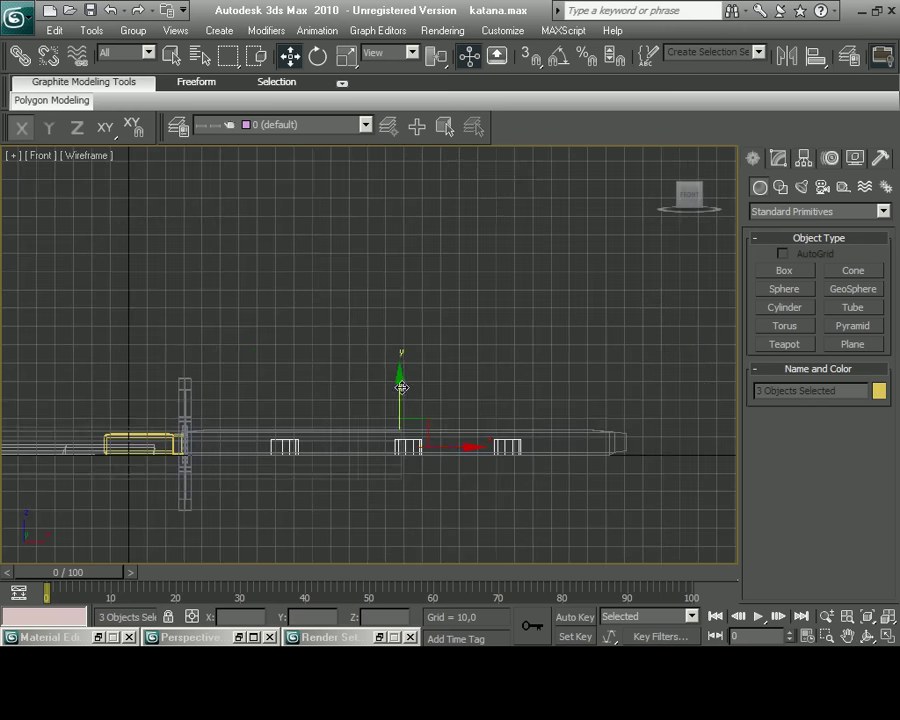
click(779, 158)
click(346, 57)
key(F6)
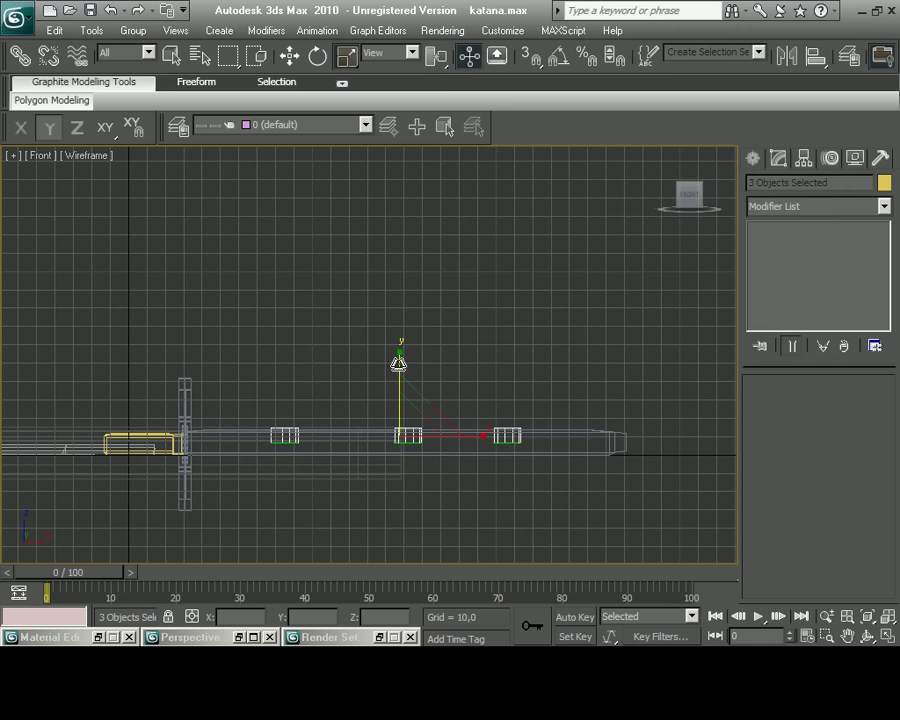
drag(398, 362, 395, 458)
key(w)
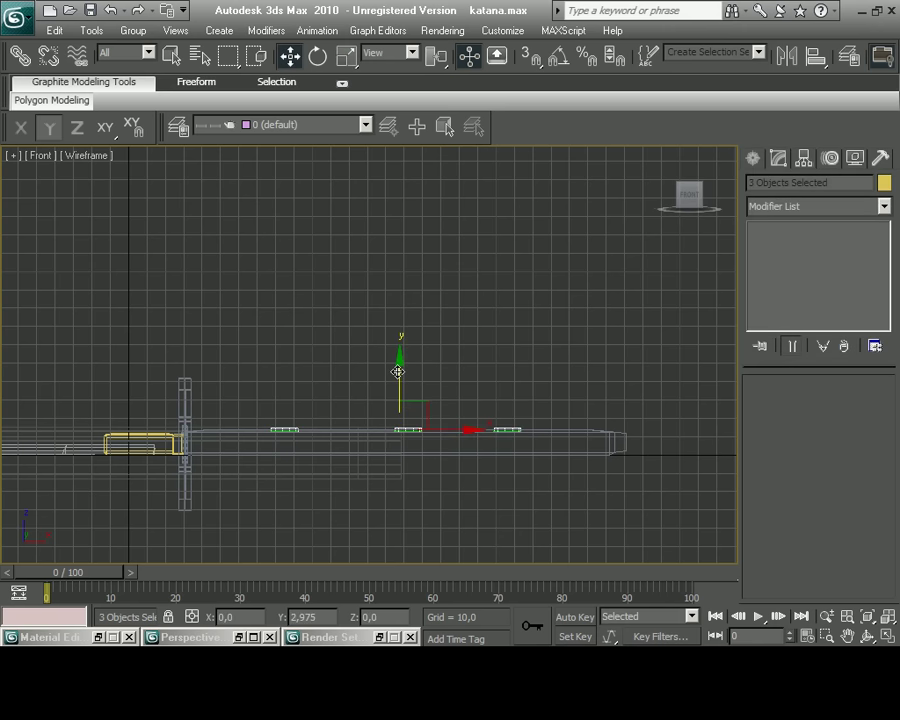
click(888, 638)
click(888, 638)
key(F3)
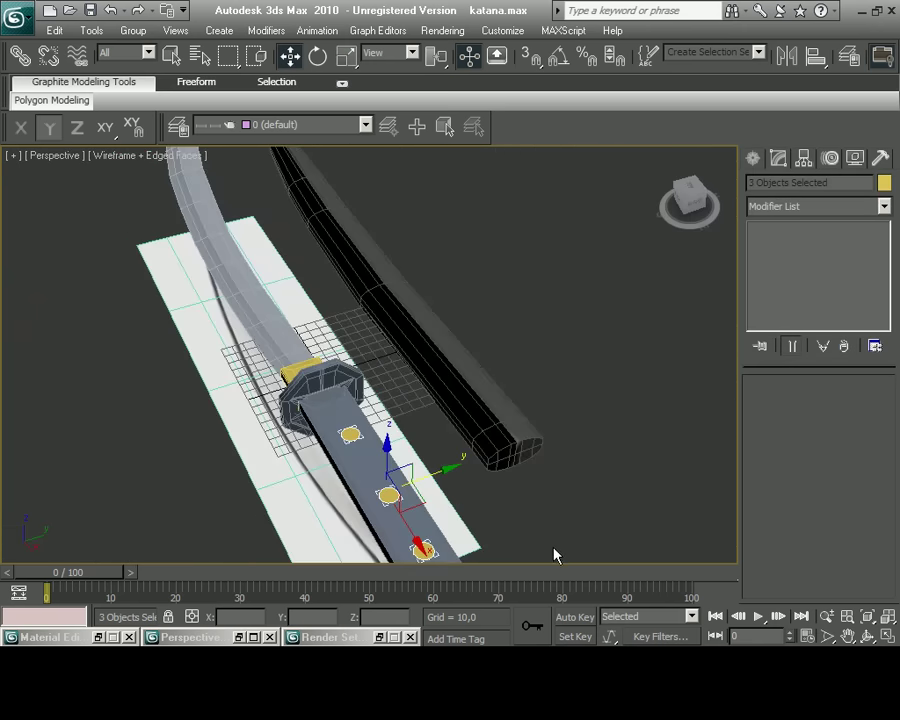
click(542, 514)
Orbit the Perspective view to look along the katana and render it.
click(847, 636)
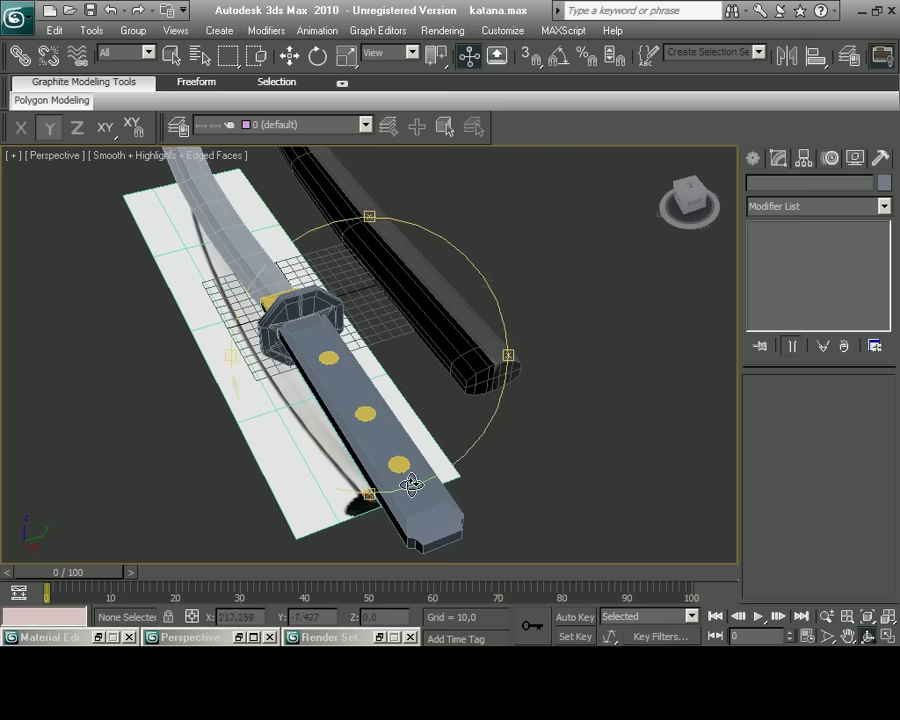
mouse_move(412, 482)
mouse_down()
mouse_move(364, 424)
mouse_move(354, 474)
mouse_move(372, 432)
mouse_up()
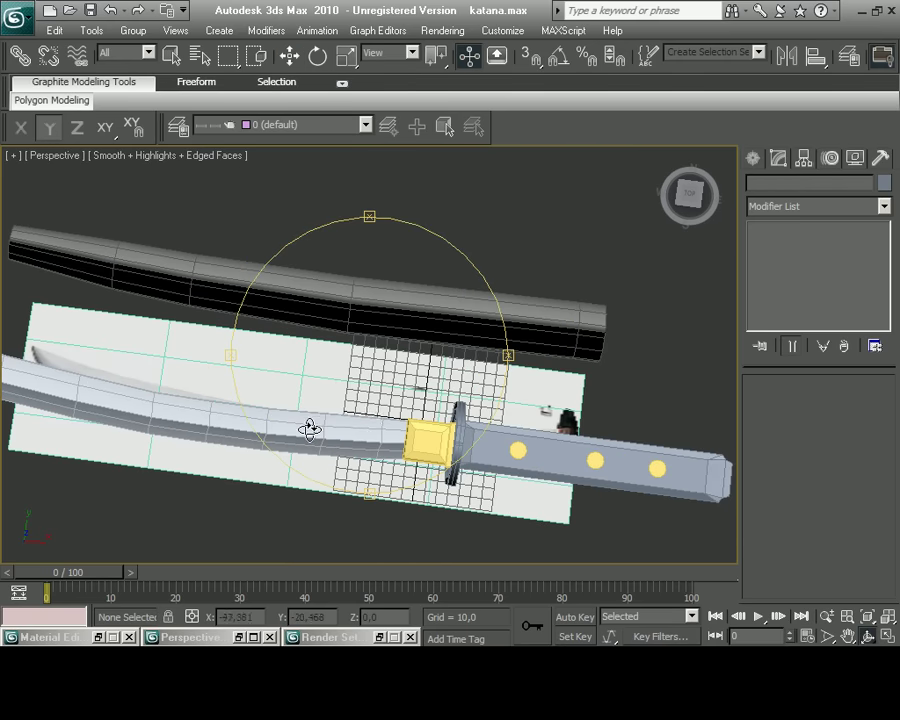
mouse_move(308, 424)
mouse_down()
mouse_move(428, 400)
mouse_move(444, 422)
mouse_move(640, 549)
mouse_up()
right_click(640, 549)
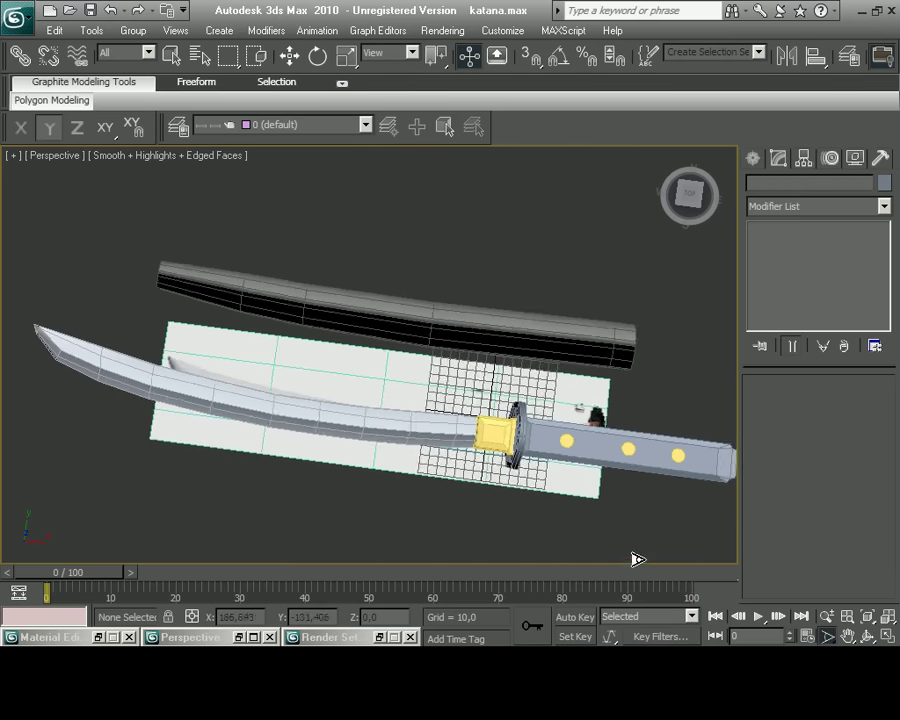
click(442, 30)
click(430, 48)
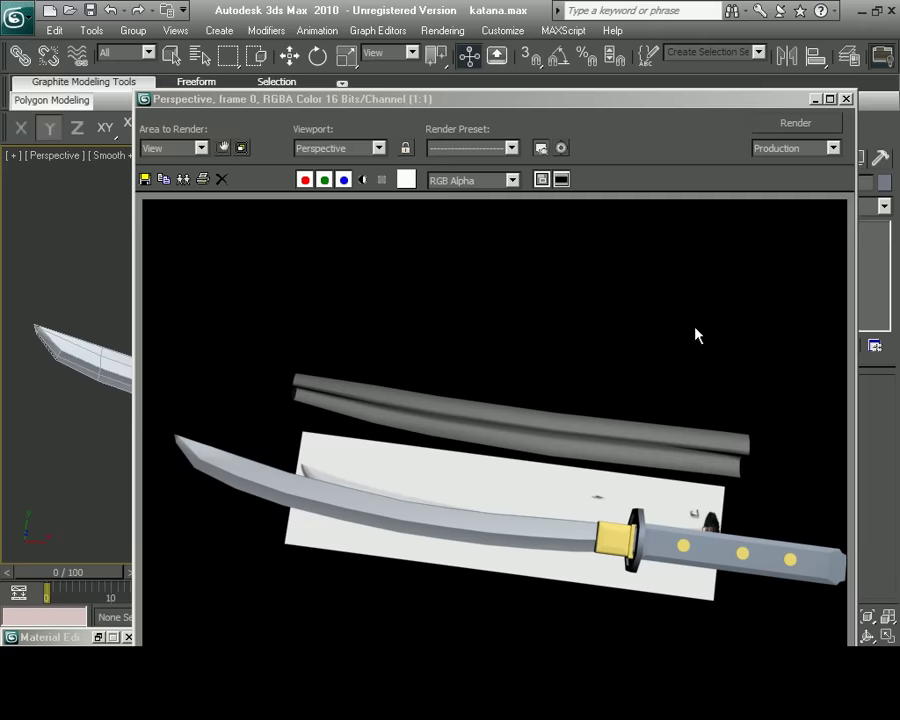